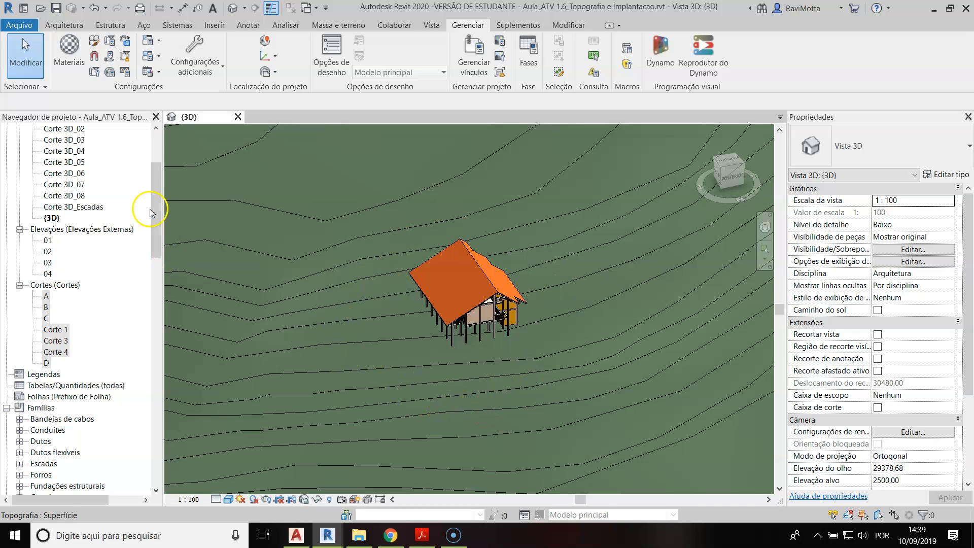
# Open the 01_Pilotis floor plan and bring the building area on the terrain into view
pyautogui.moveTo(158, 198); pyautogui.dragTo(158, 169)
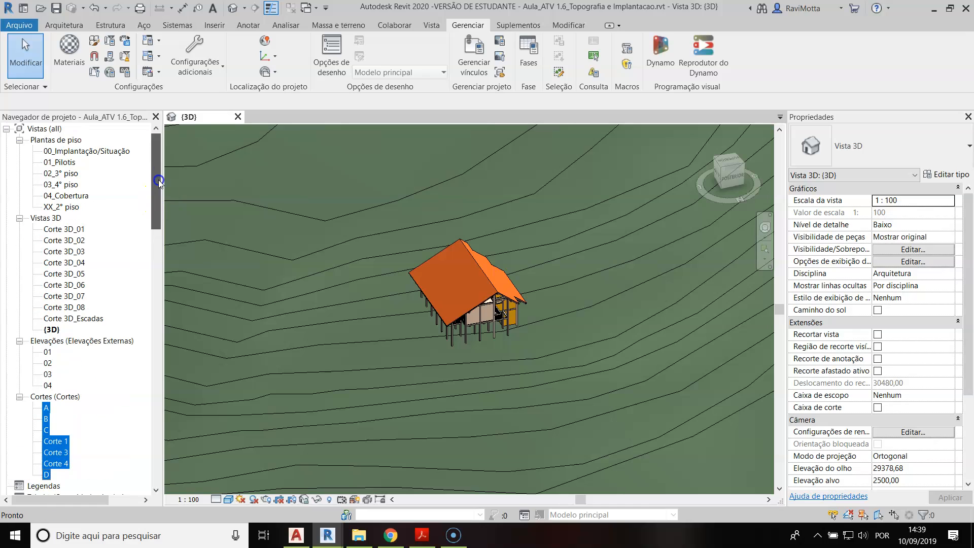
pyautogui.click(63, 164)
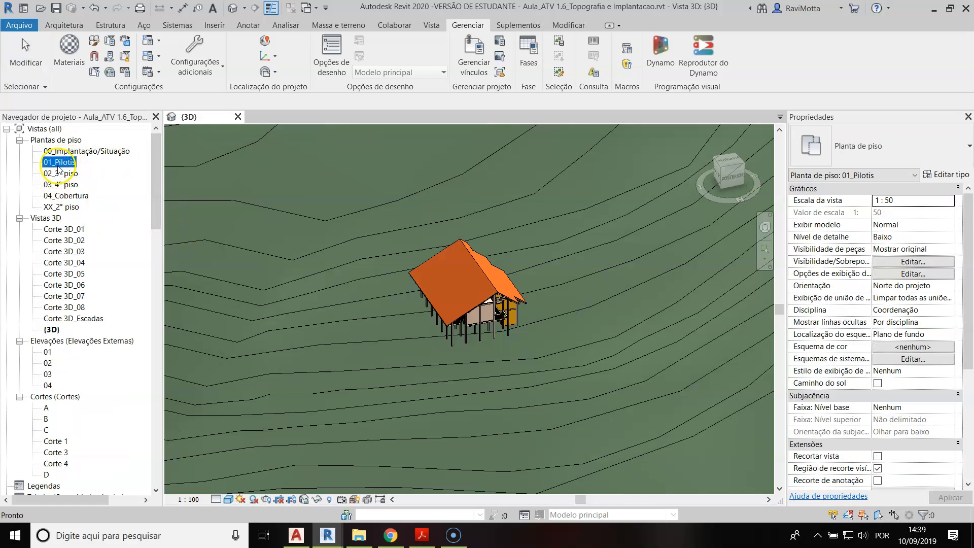
pyautogui.doubleClick(62, 166)
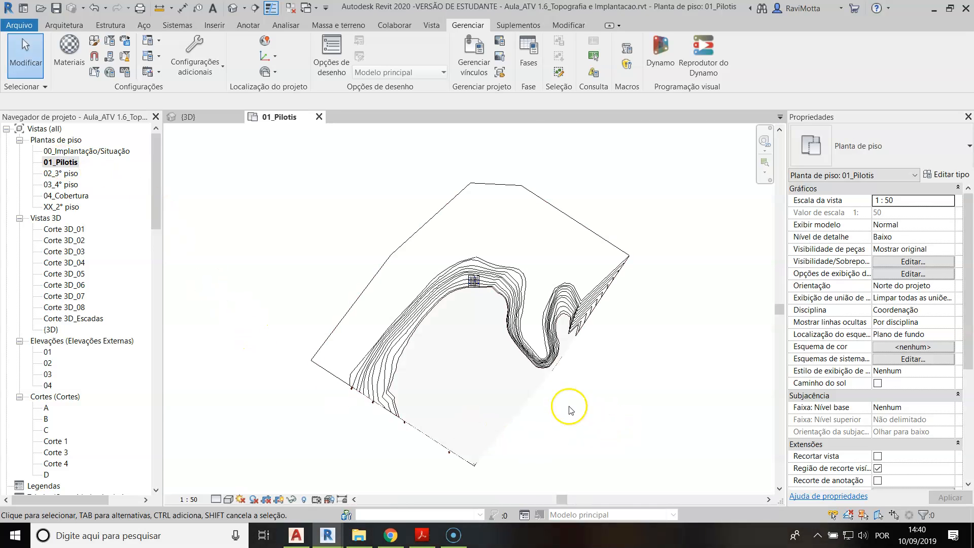
pyautogui.scroll(1, 460, 298)
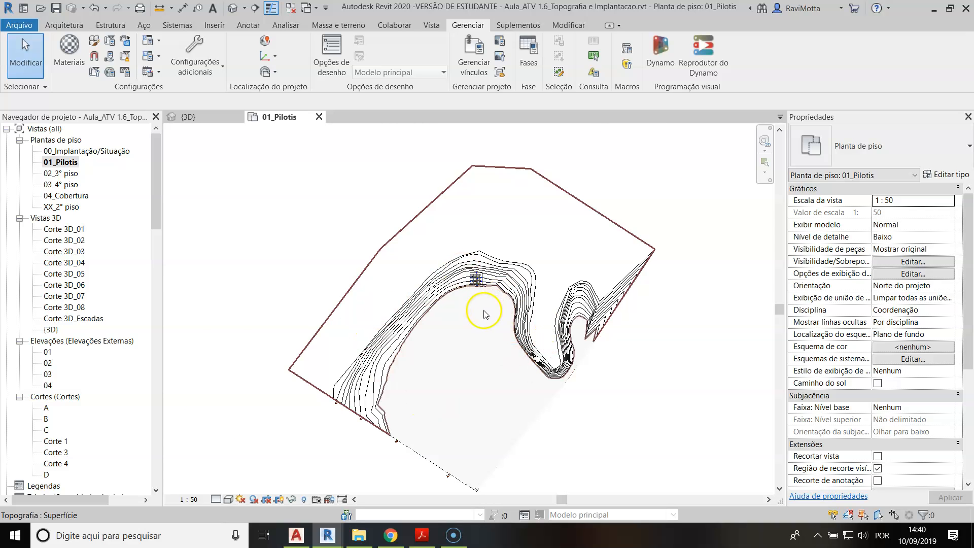
pyautogui.scroll(3, 482, 306)
pyautogui.scroll(5, 471, 284)
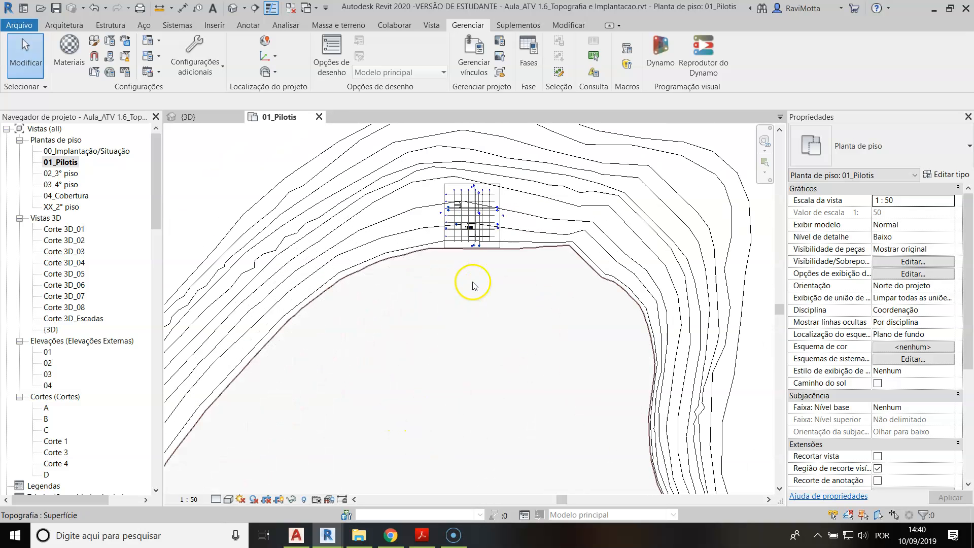
pyautogui.scroll(2, 452, 325)
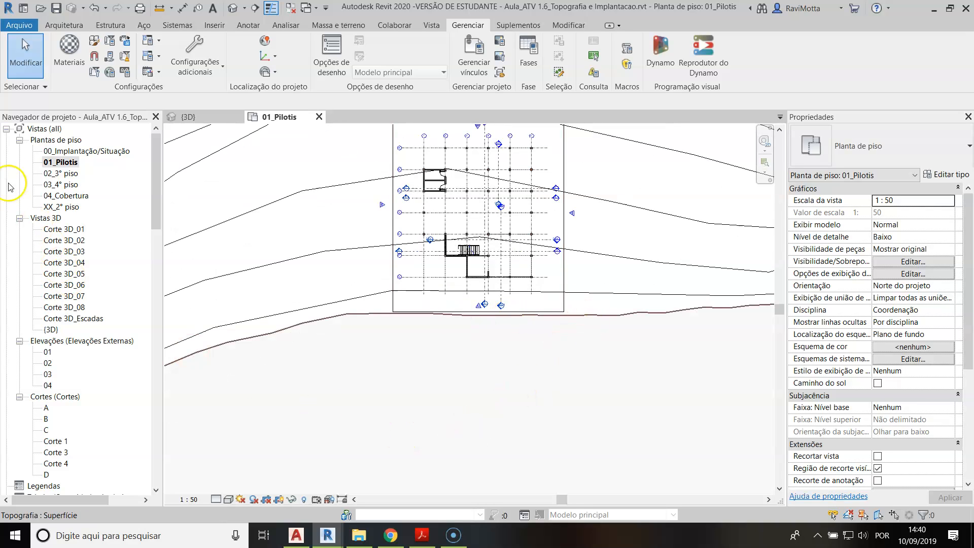
# Check the phase and phase filter assigned to the 01_Pilotis floor plan
pyautogui.click(61, 163)
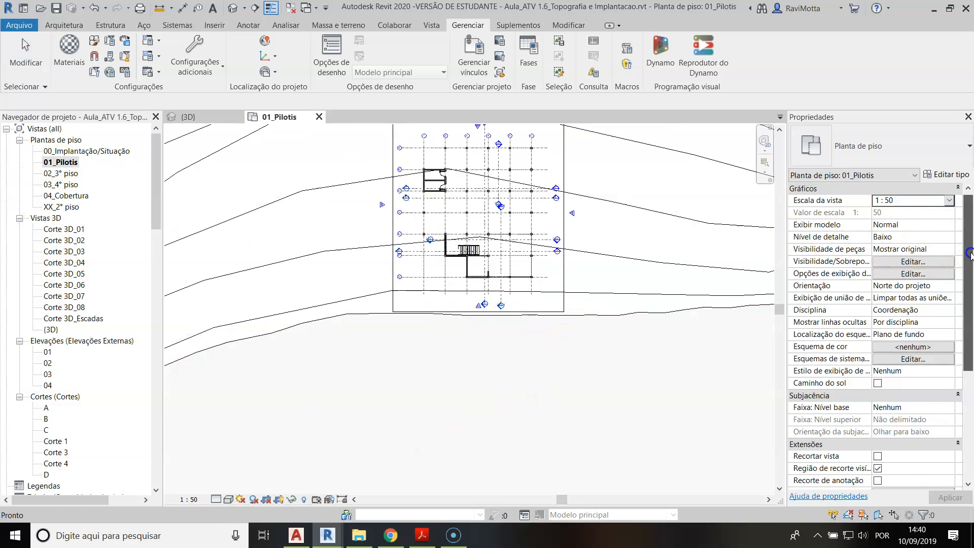
pyautogui.scroll(-6, 868, 405)
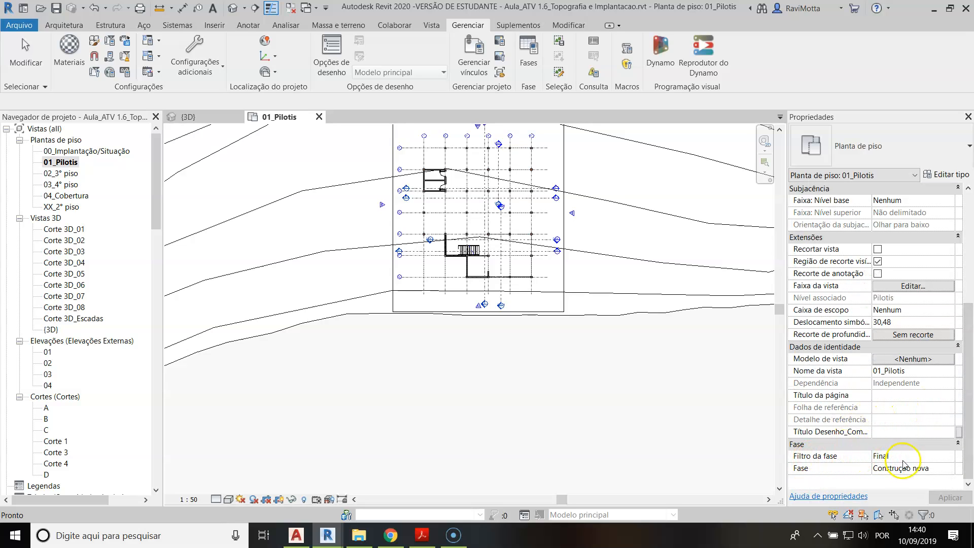
pyautogui.click(482, 251)
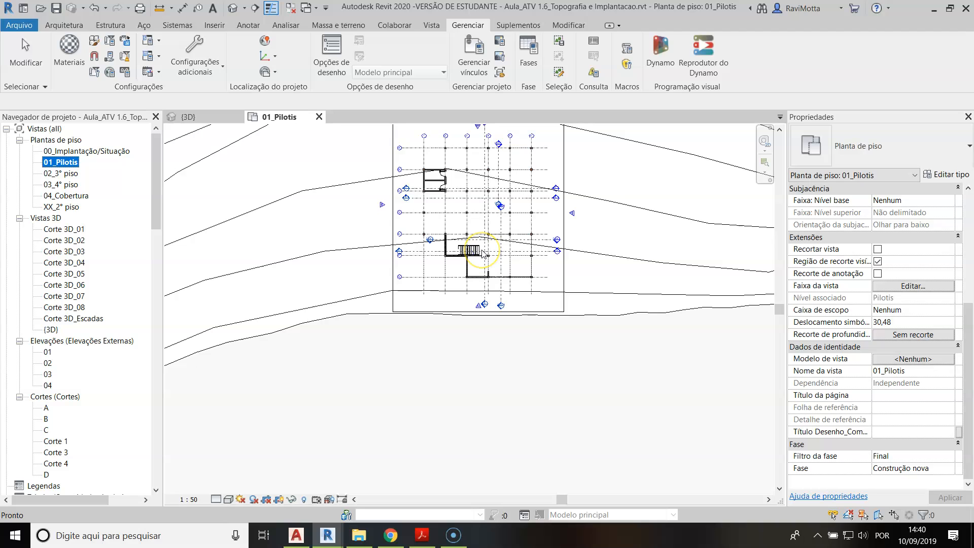
pyautogui.click(472, 373)
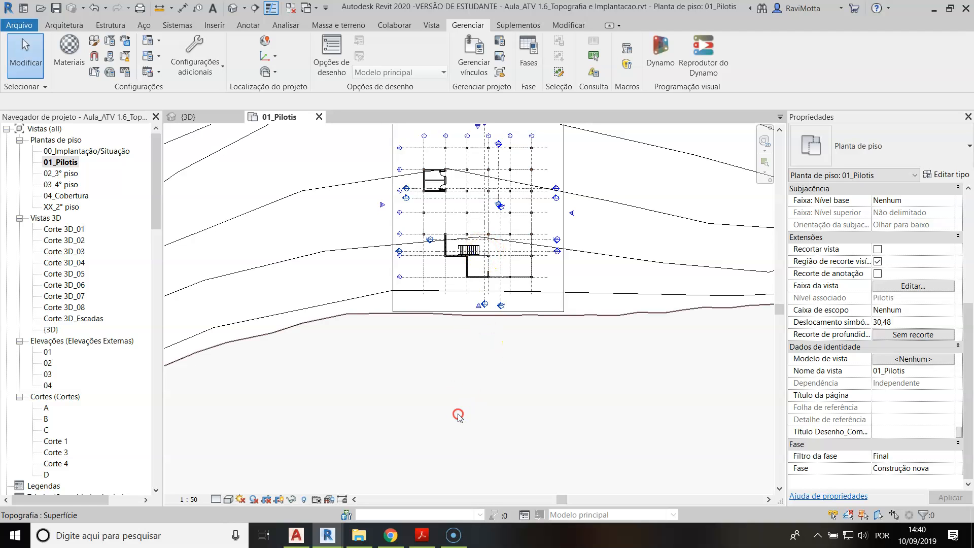
pyautogui.moveTo(546, 252); pyautogui.dragTo(507, 354, button='middle')
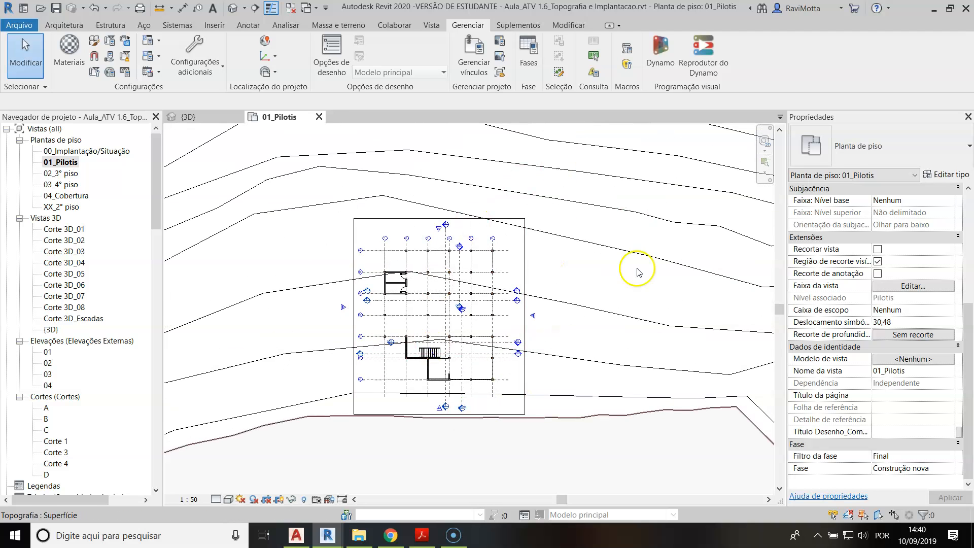
# Review the project phases and the display rules of the Final phase filter
pyautogui.click(529, 47)
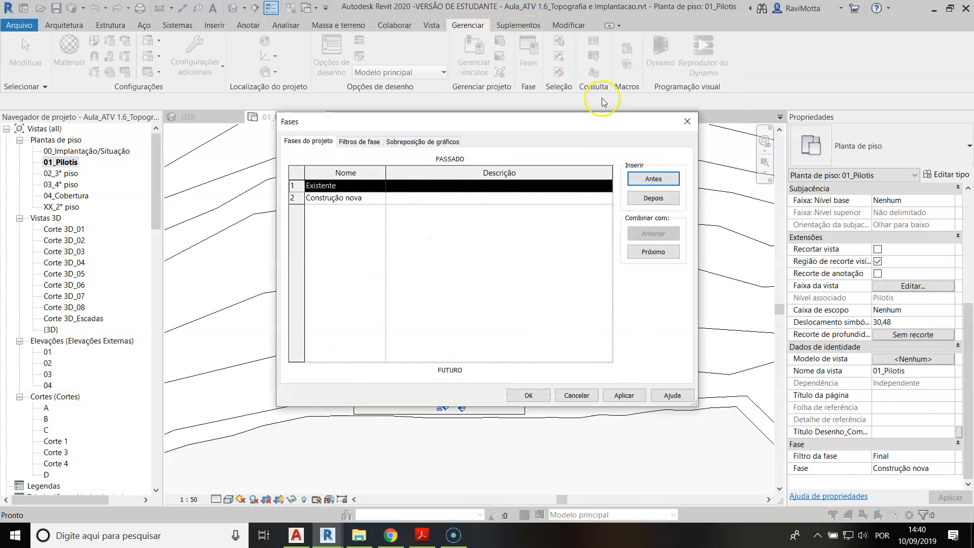
pyautogui.click(362, 142)
pyautogui.click(294, 200)
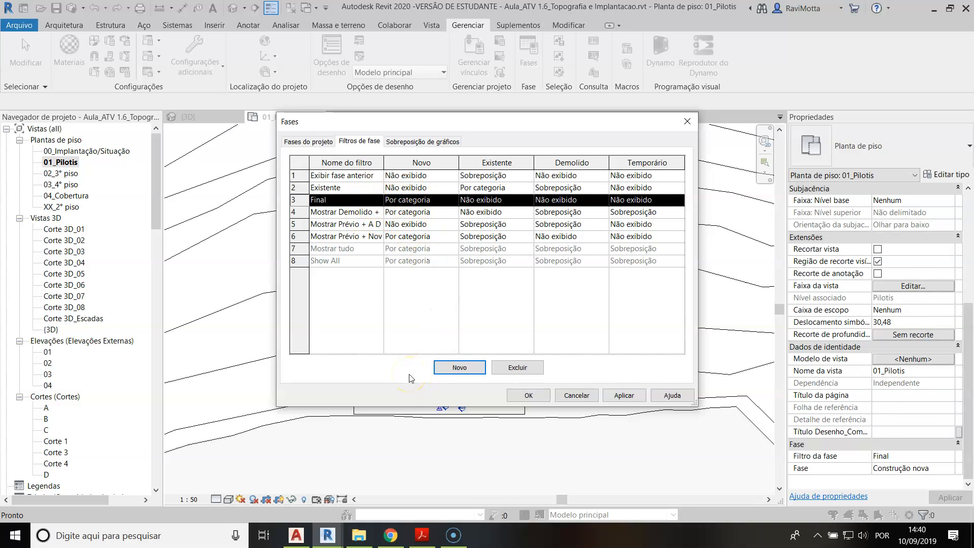
pyautogui.click(529, 395)
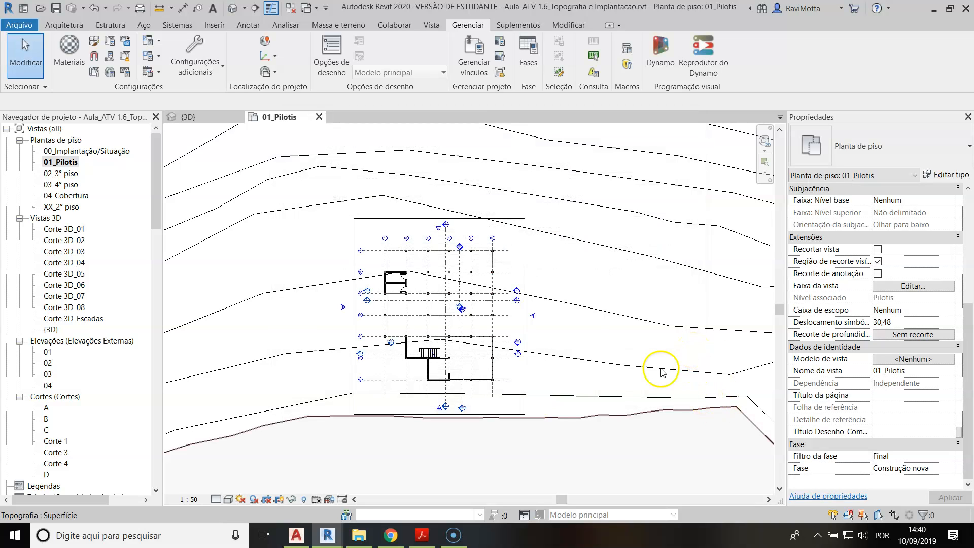
# Inspect the cut terrain beside the building and check the cut plane offset in the 01_Pilotis view range
pyautogui.scroll(-3, 546, 434)
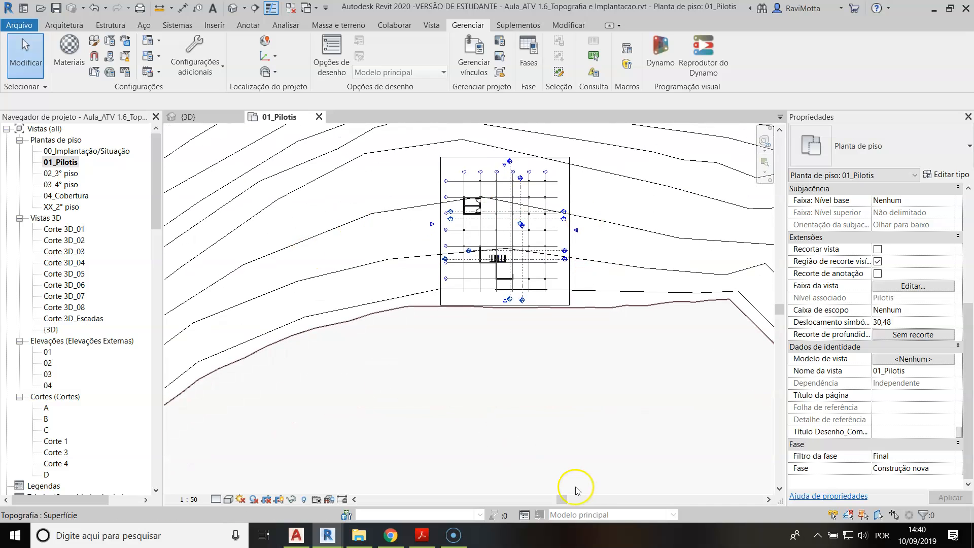
pyautogui.scroll(6, 625, 315)
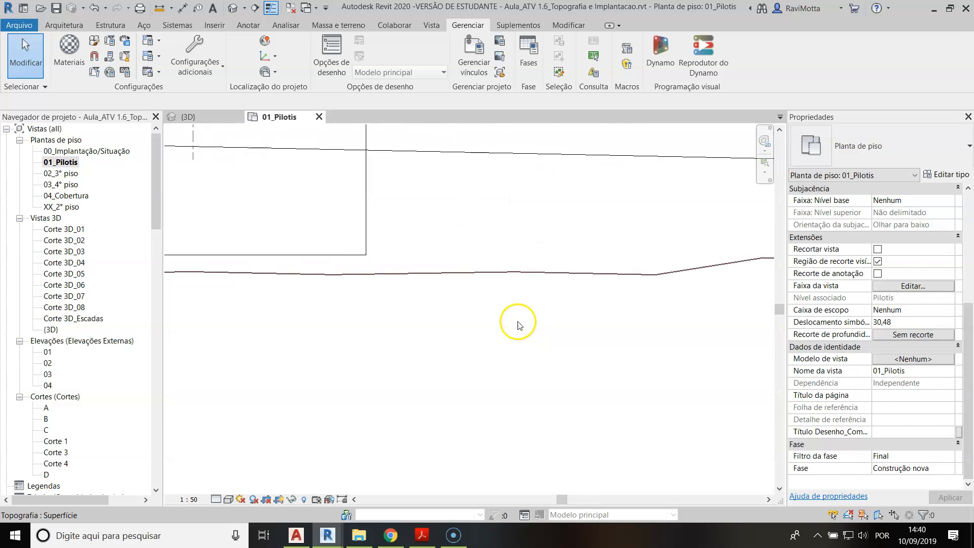
pyautogui.scroll(1, 517, 325)
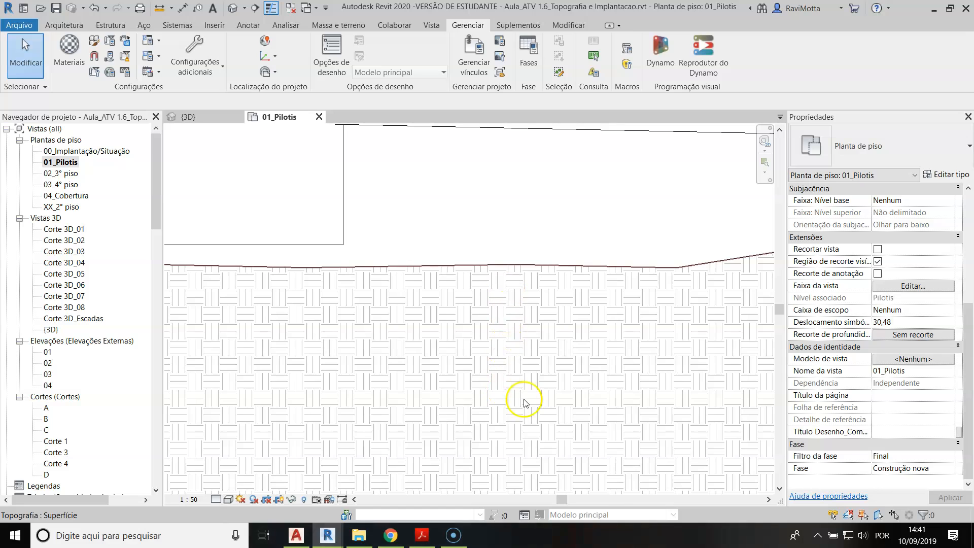
pyautogui.moveTo(465, 285); pyautogui.dragTo(685, 405, button='middle')
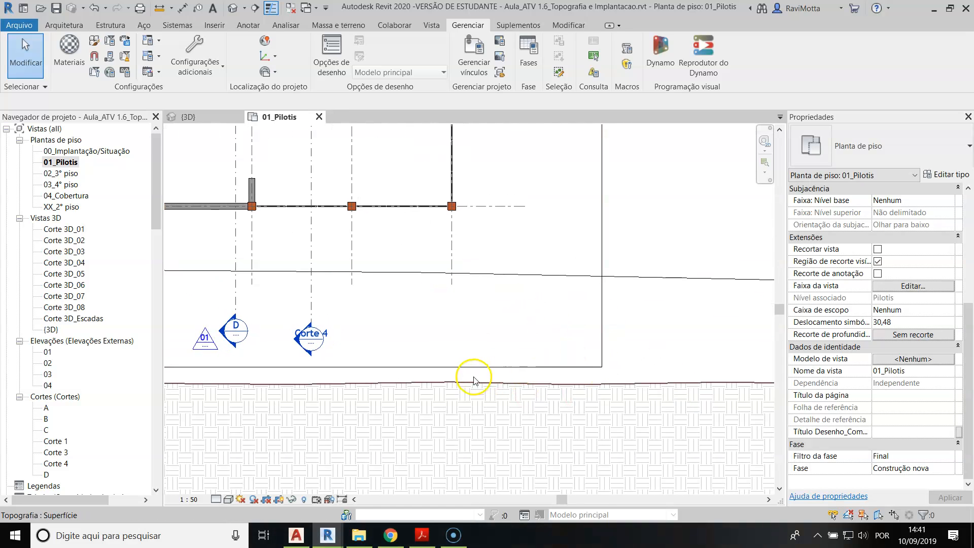
pyautogui.scroll(-2, 463, 359)
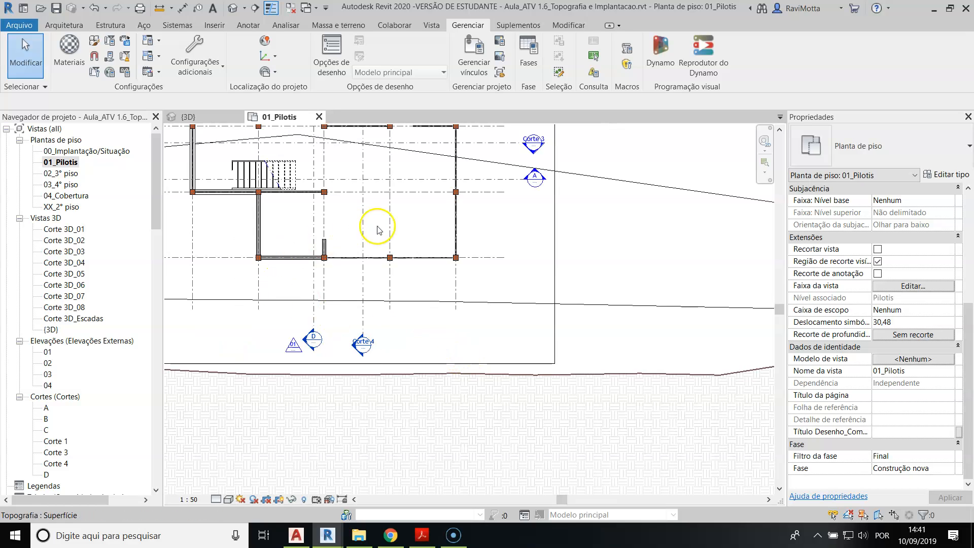
pyautogui.click(76, 163)
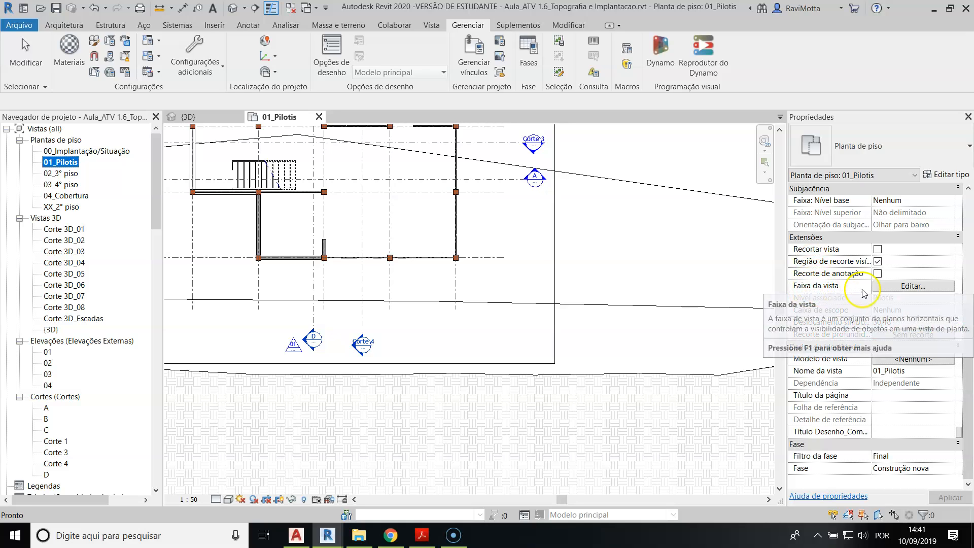
pyautogui.click(912, 286)
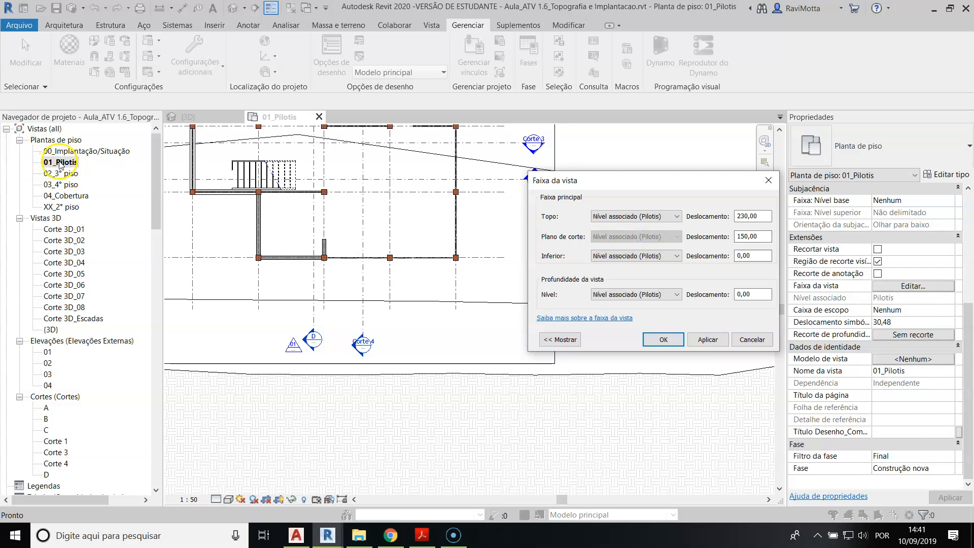
pyautogui.click(745, 237)
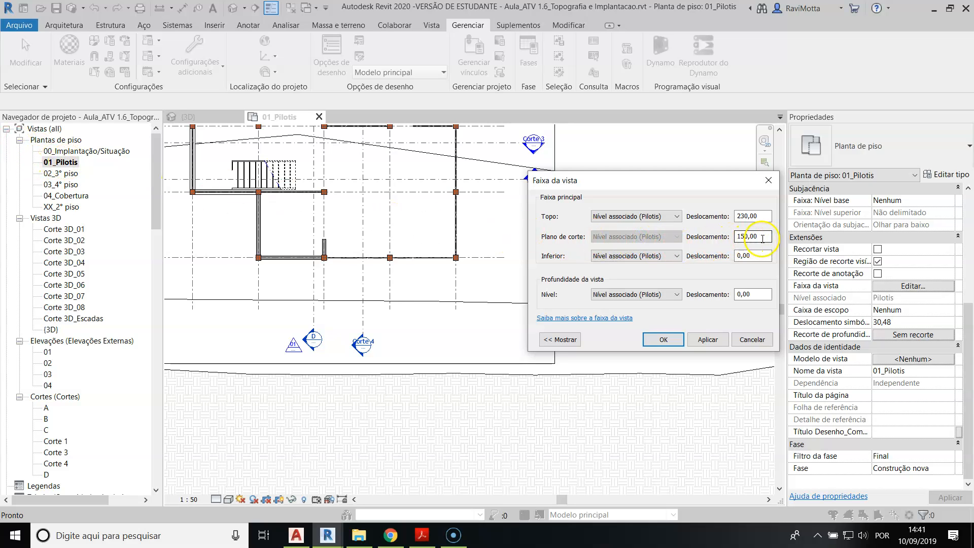
pyautogui.press('Return')
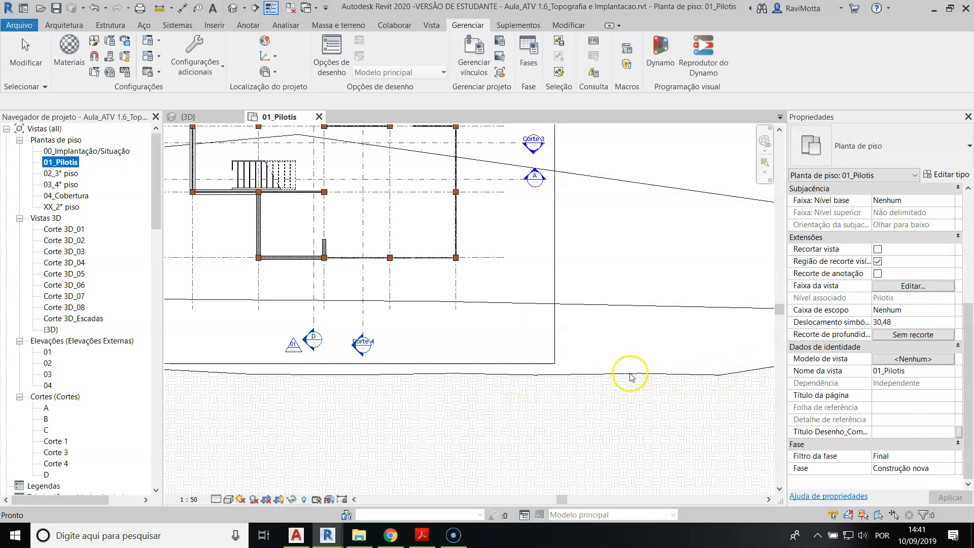
# Examine the cut edge of the topography along the building's surroundings in the 01_Pilotis plan
pyautogui.scroll(-1, 356, 378)
pyautogui.scroll(-3, 365, 383)
pyautogui.moveTo(372, 383); pyautogui.dragTo(711, 350, button='middle')
pyautogui.scroll(5, 472, 341)
pyautogui.moveTo(472, 341); pyautogui.dragTo(341, 363, button='middle')
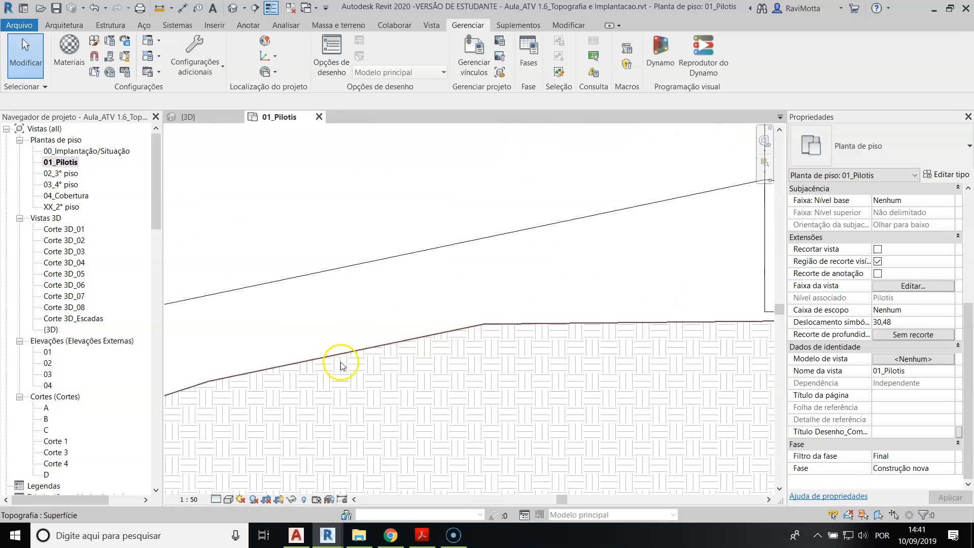
pyautogui.moveTo(609, 319); pyautogui.dragTo(377, 333, button='middle')
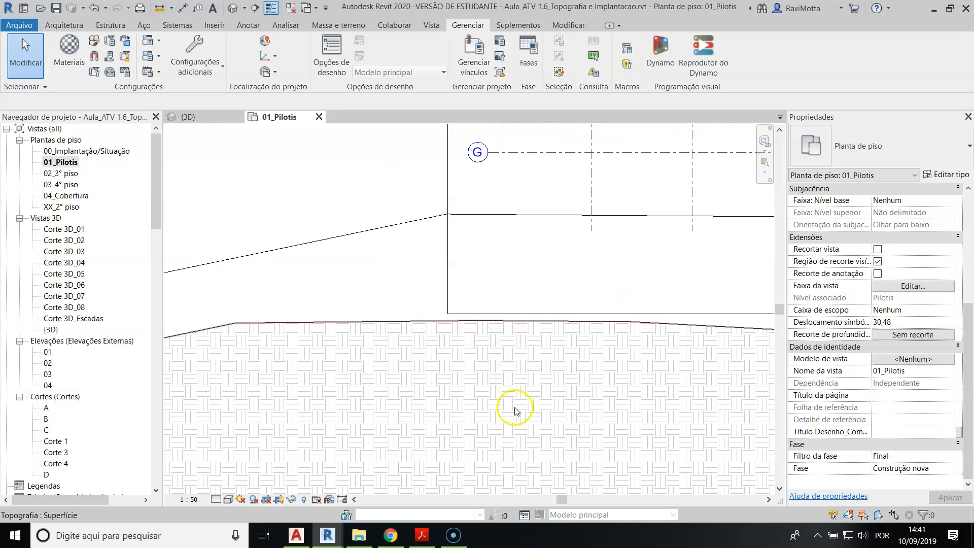
pyautogui.scroll(-5, 457, 355)
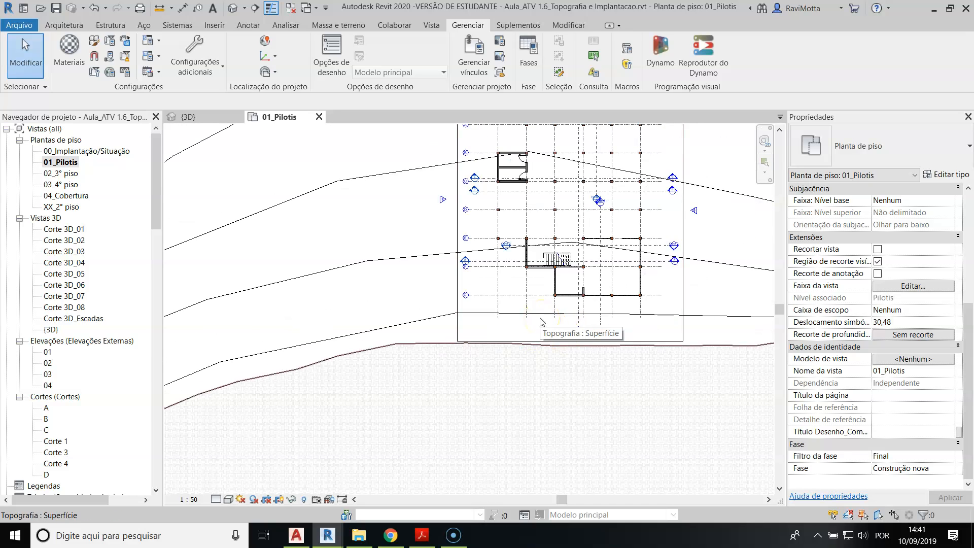
pyautogui.moveTo(608, 203); pyautogui.dragTo(522, 294, button='middle')
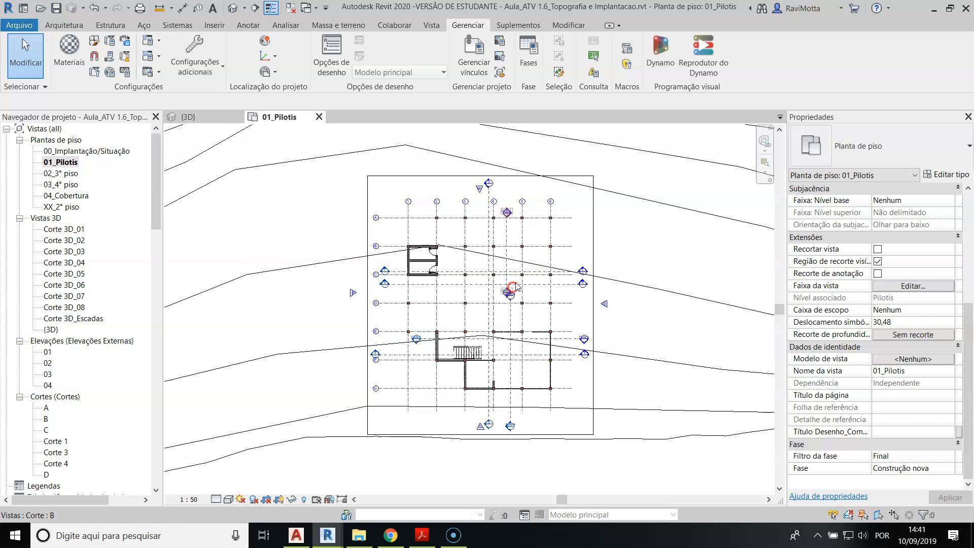
# Start a building pad on the Pilotis level and rename its type to 00_Piso Pilotis
pyautogui.click(333, 26)
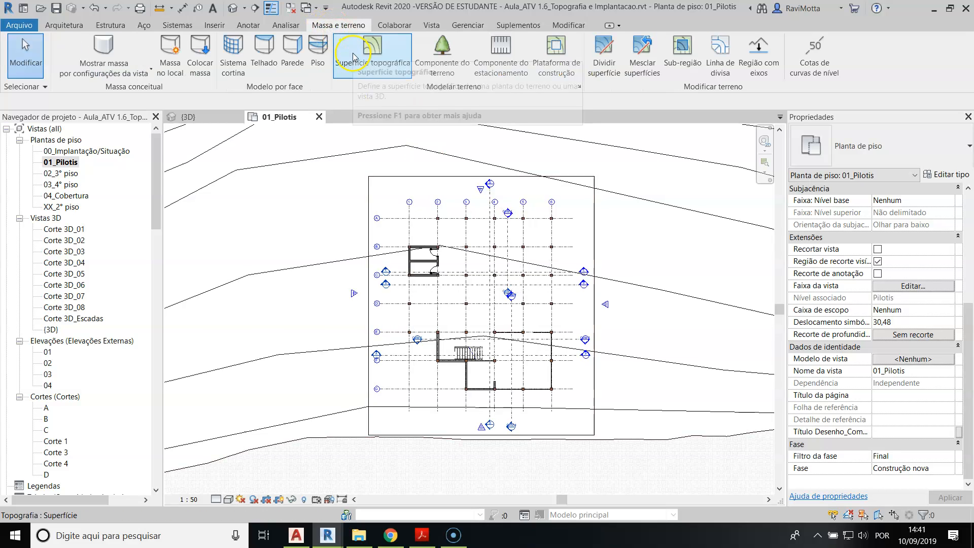
pyautogui.click(557, 57)
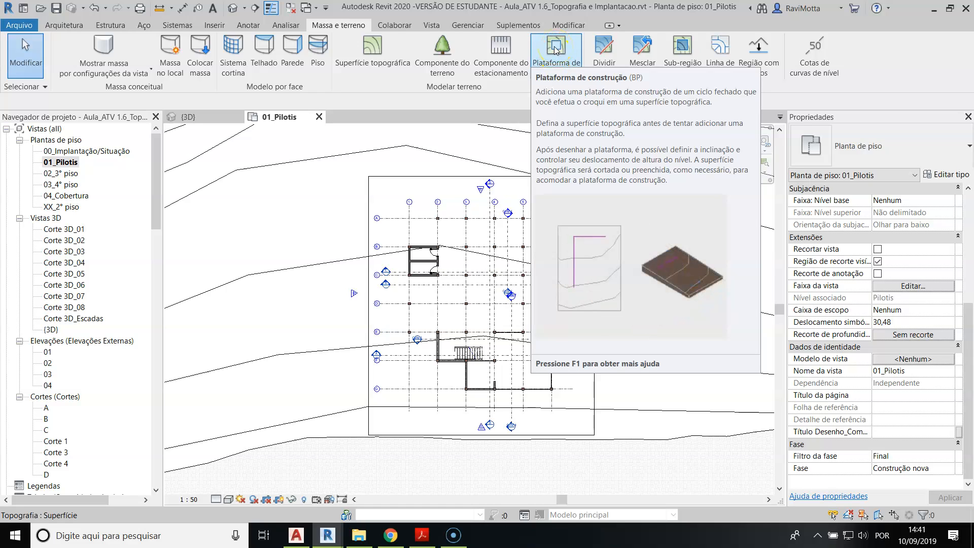
pyautogui.click(554, 51)
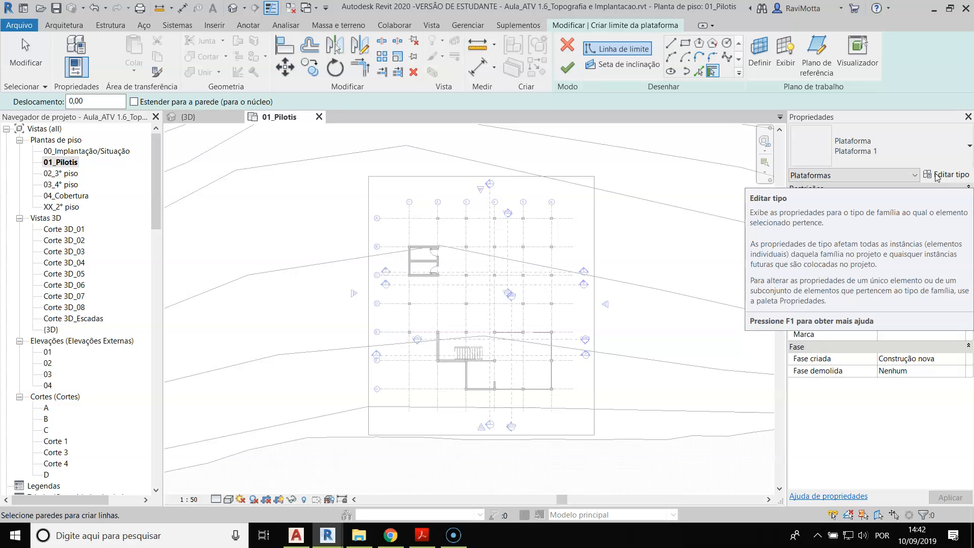
pyautogui.click(948, 175)
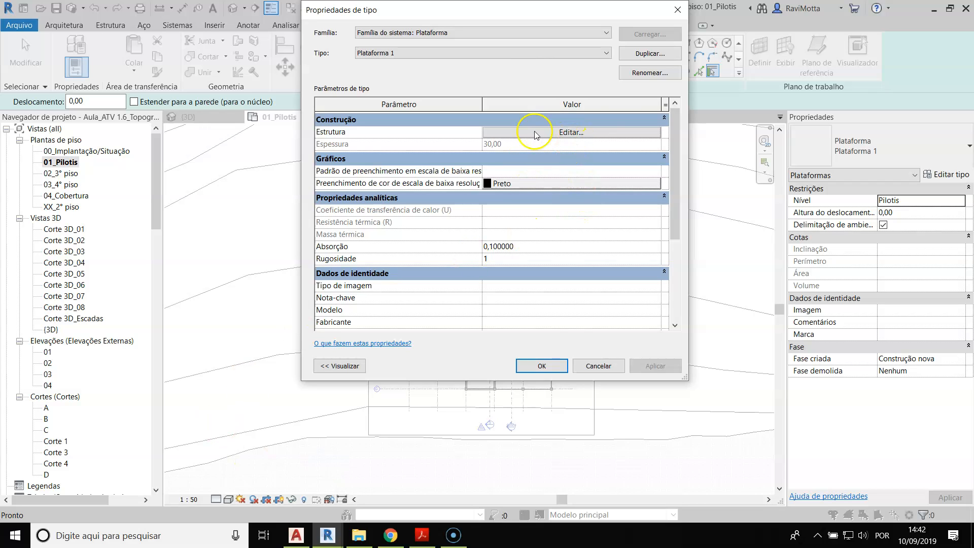
pyautogui.click(650, 73)
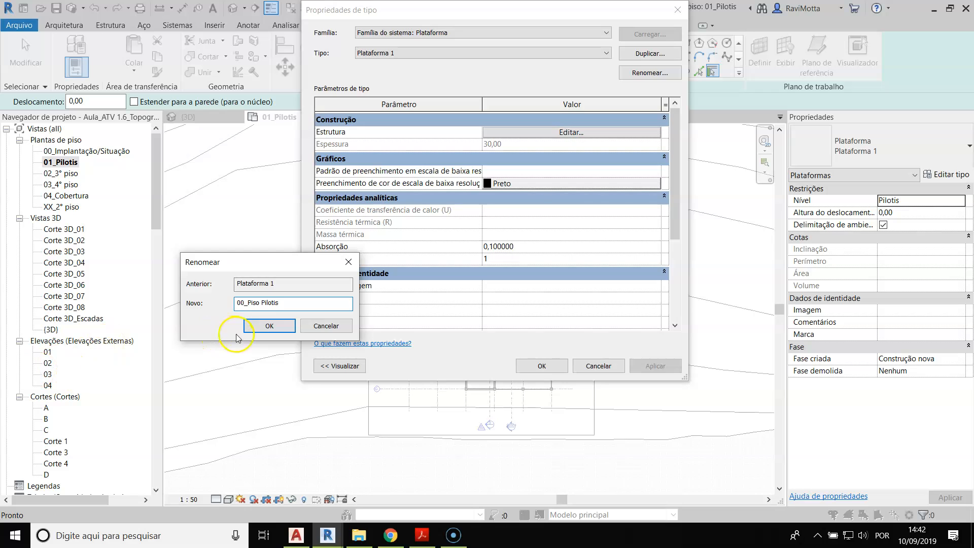
pyautogui.click(269, 325)
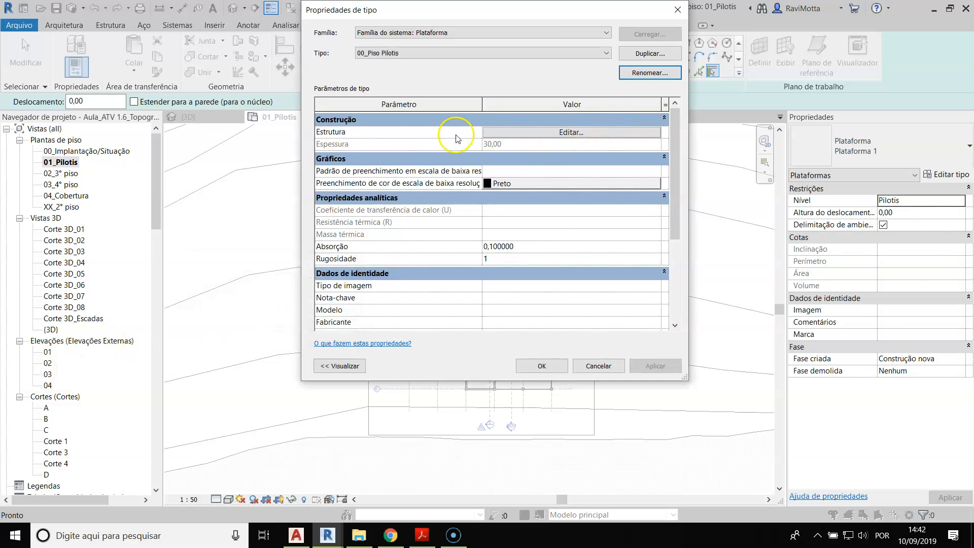
# Assign the material 00_CONCRETO to the structural layer of the 00_Piso Pilotis pad type
pyautogui.click(578, 133)
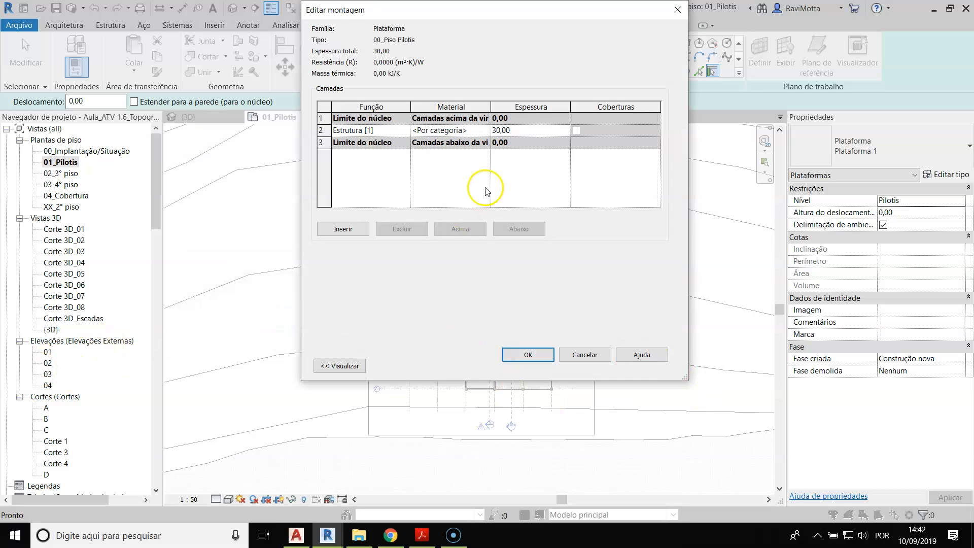
pyautogui.click(481, 131)
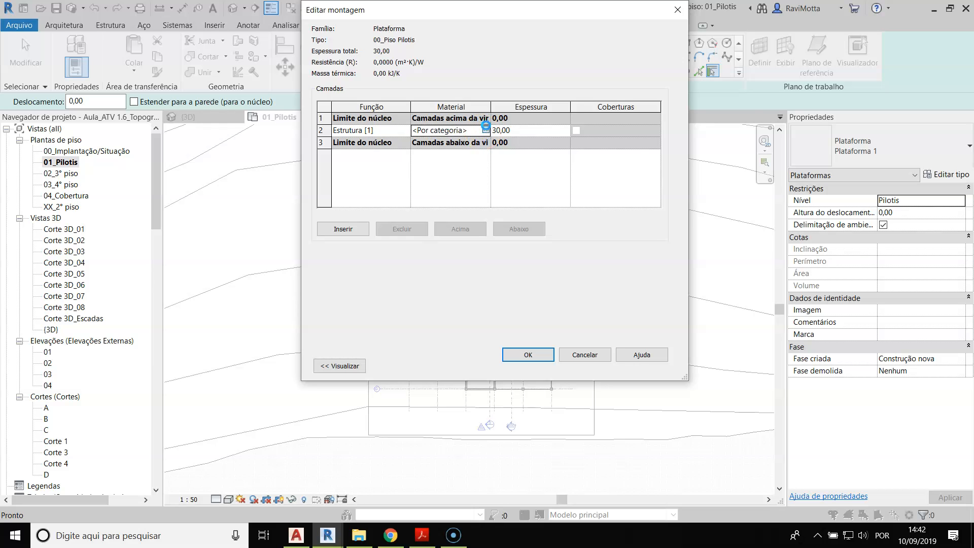
pyautogui.click(486, 129)
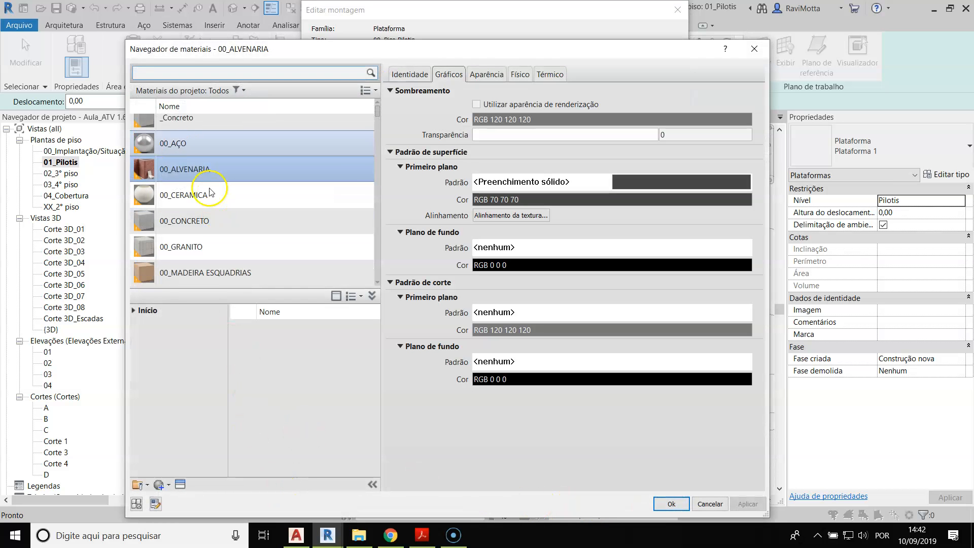
pyautogui.click(192, 233)
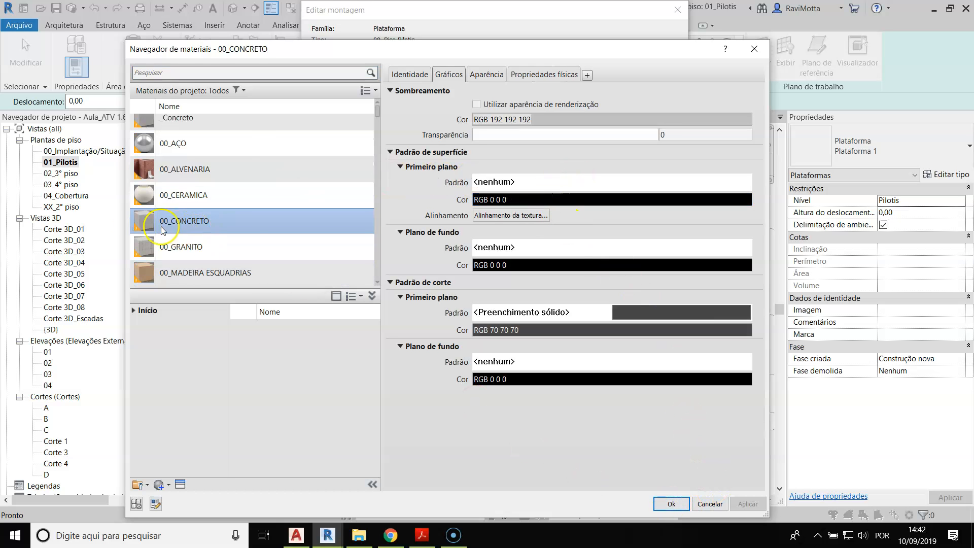
pyautogui.click(668, 506)
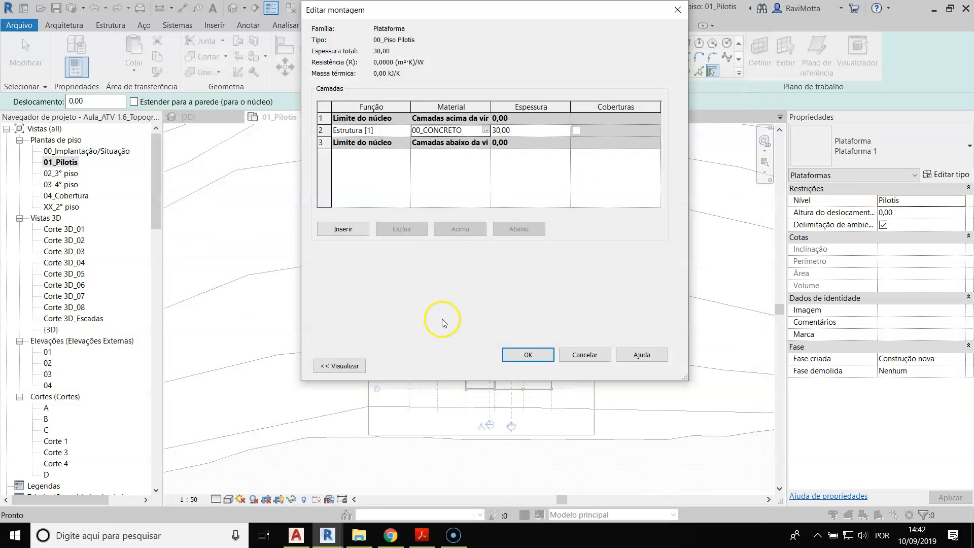
# Insert a new layer above the upper core boundary and set its function to Acabamento 2 [5]
pyautogui.click(343, 229)
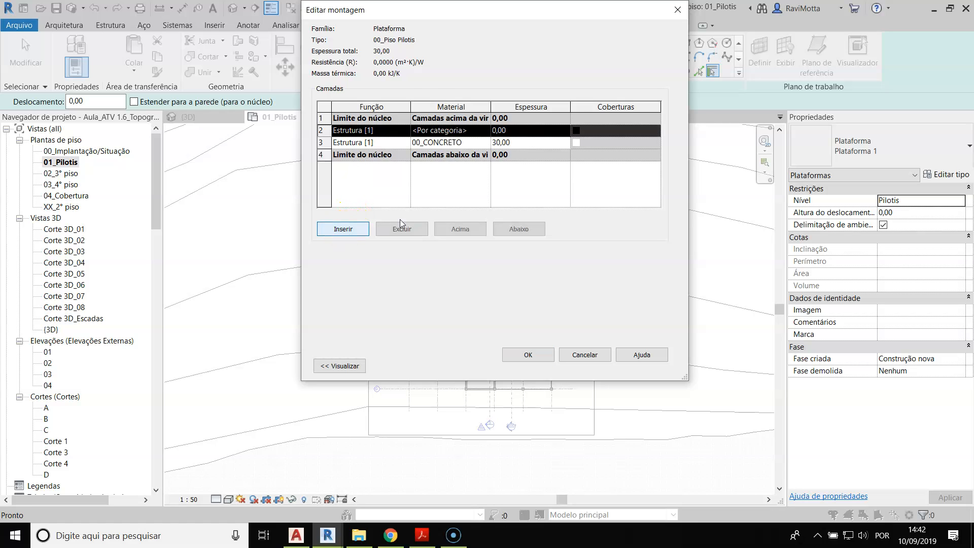
pyautogui.click(458, 229)
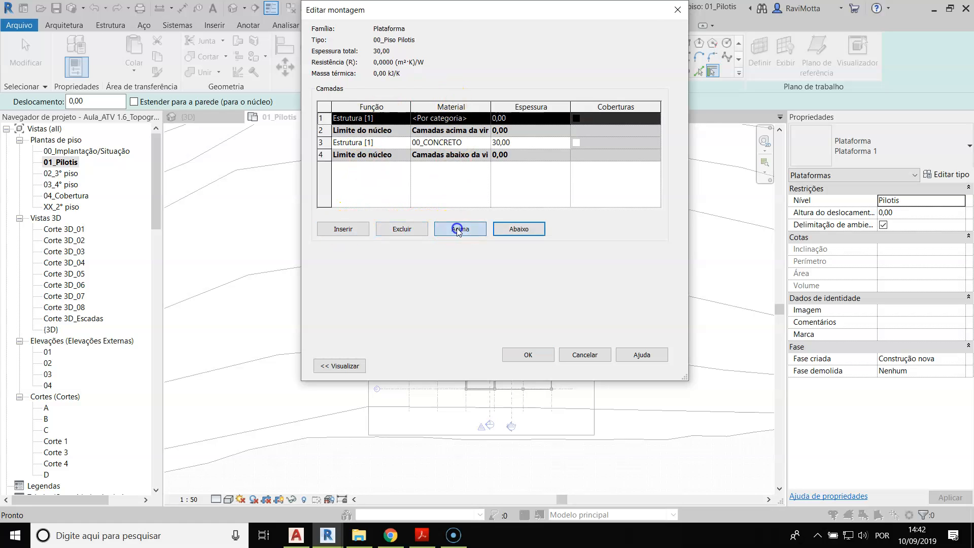
pyautogui.click(400, 118)
pyautogui.click(405, 118)
pyautogui.click(354, 170)
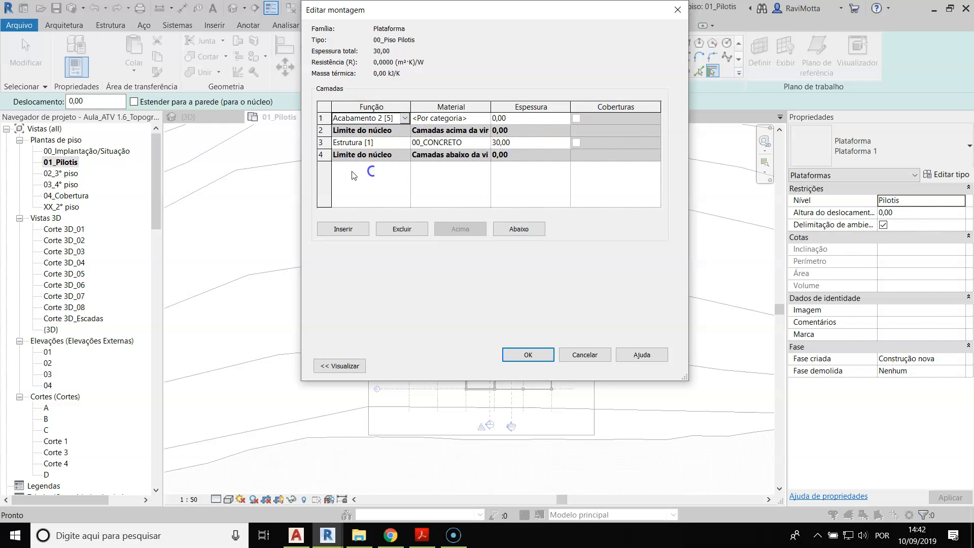
# Assign the material 00_GRANITO to the Acabamento 2 [5] finish layer
pyautogui.click(485, 119)
pyautogui.click(485, 119)
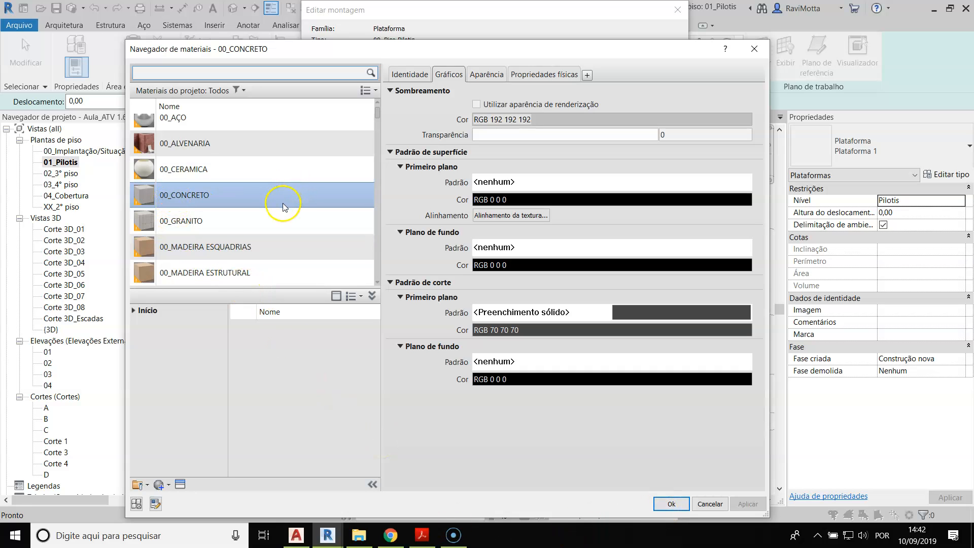
pyautogui.scroll(1, 282, 203)
pyautogui.scroll(-4, 279, 205)
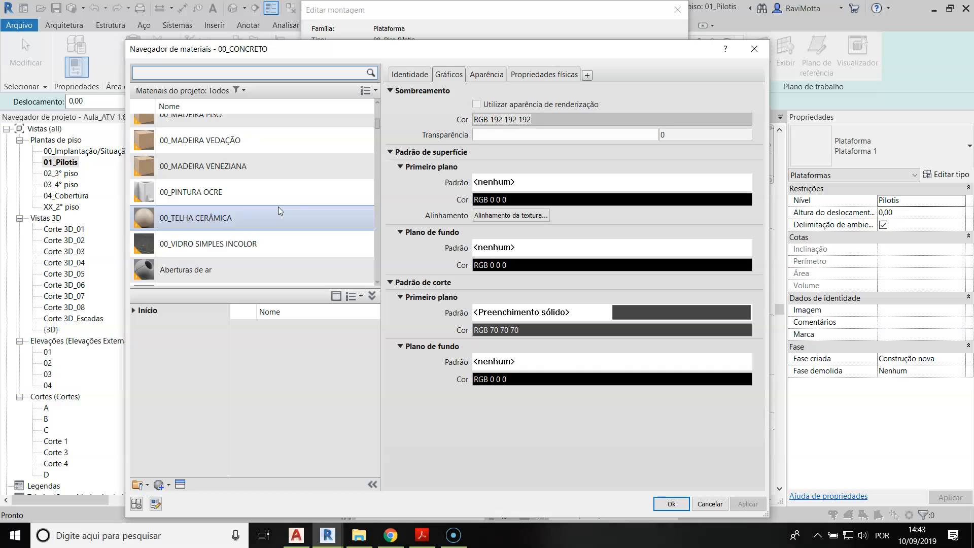
pyautogui.scroll(2, 279, 168)
pyautogui.click(277, 135)
pyautogui.scroll(1, 277, 136)
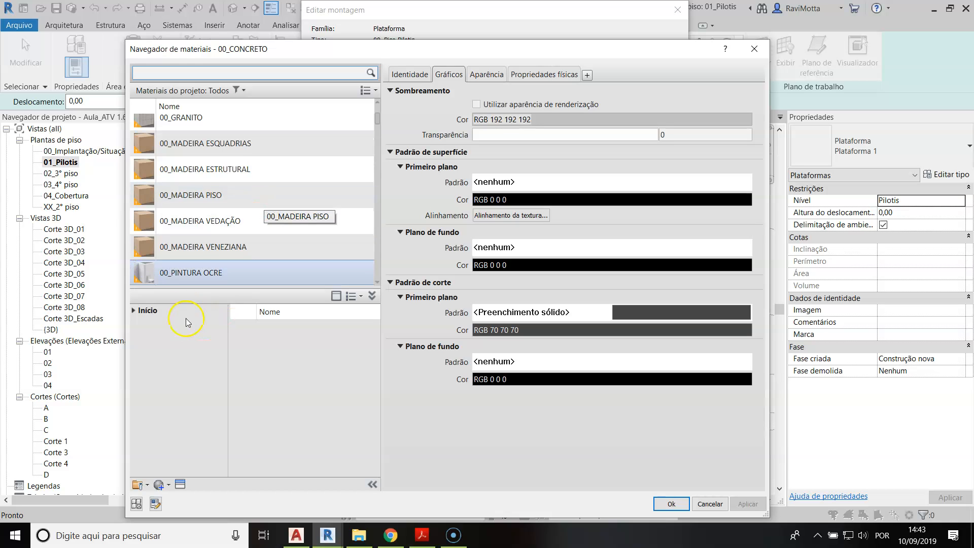
pyautogui.click(226, 211)
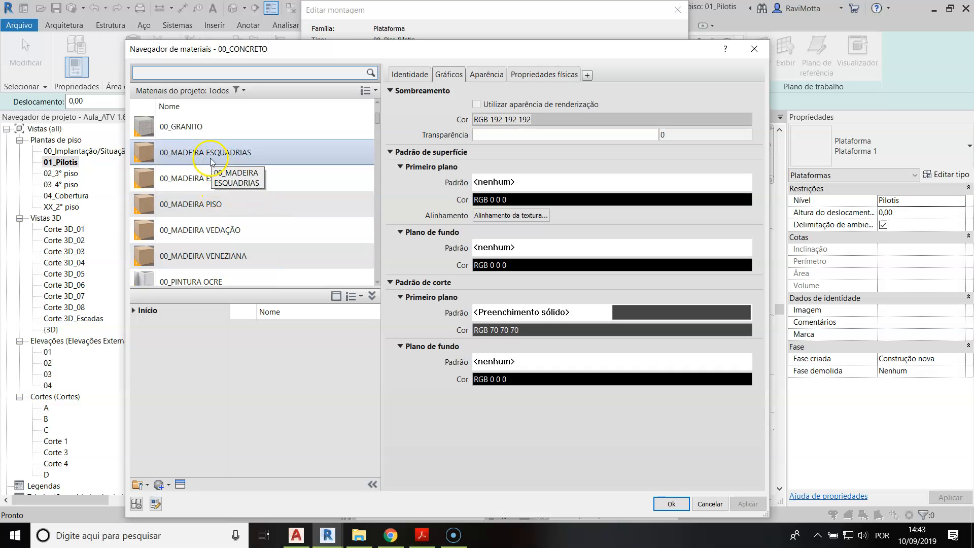
pyautogui.click(184, 129)
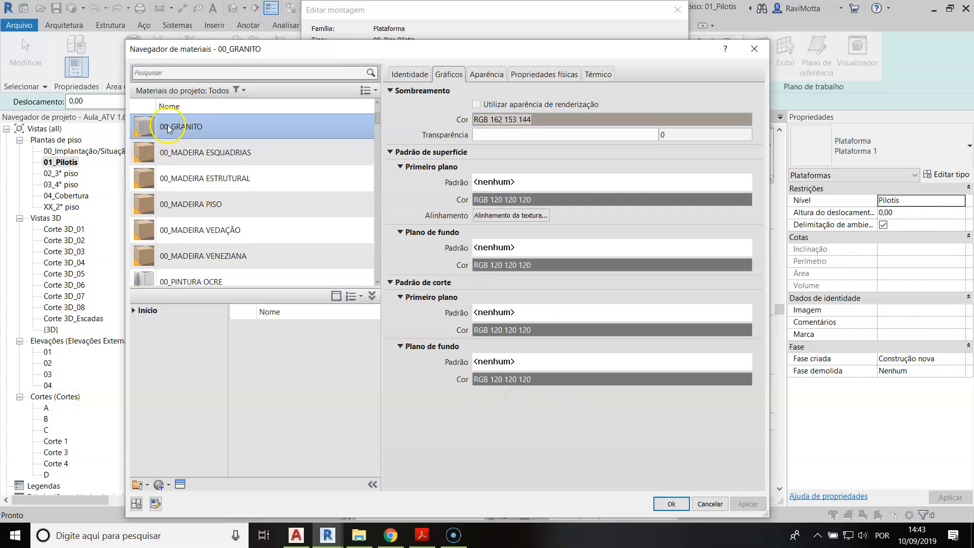
pyautogui.scroll(-1, 330, 198)
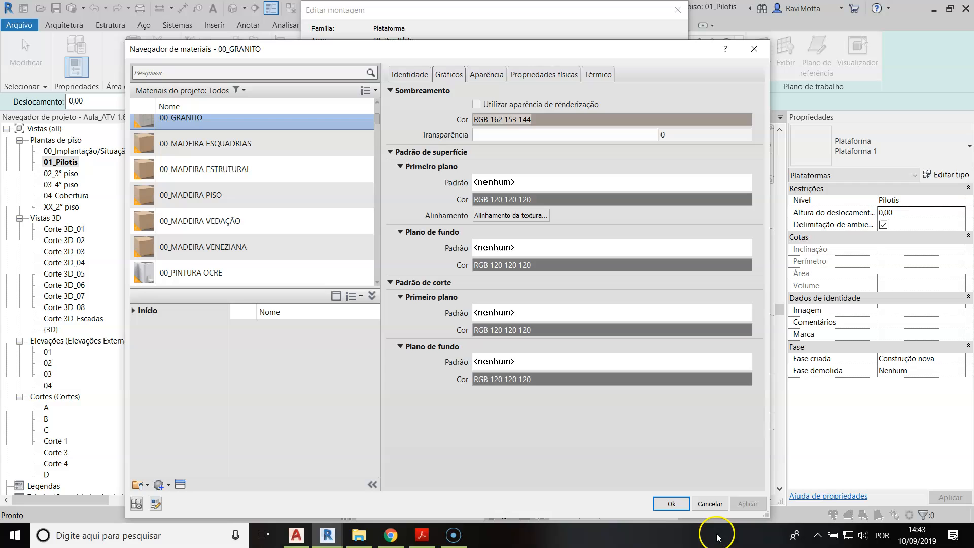
pyautogui.click(670, 504)
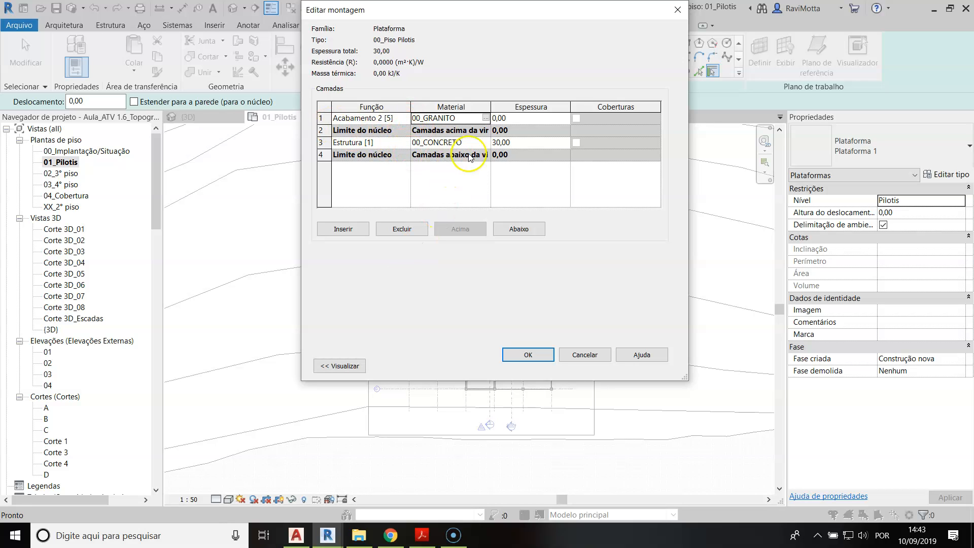
# Set the granite layer's thickness to 5 and the concrete layer's to 10, and accept the type properties
pyautogui.click(528, 355)
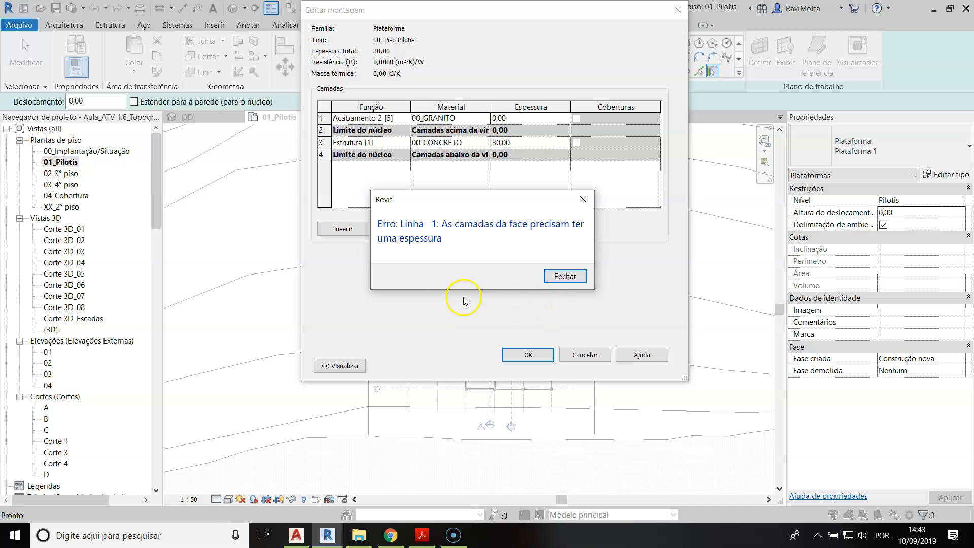
pyautogui.click(580, 279)
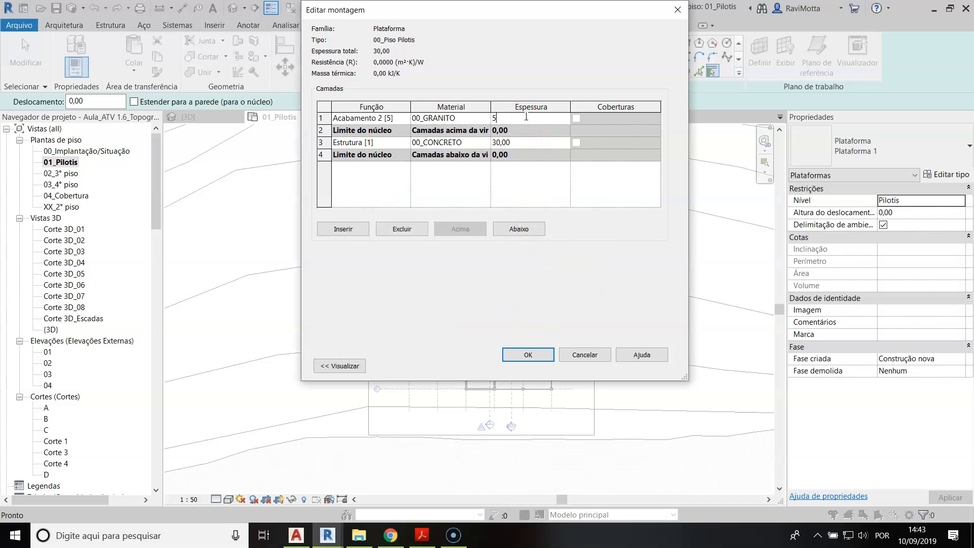
pyautogui.click(535, 148)
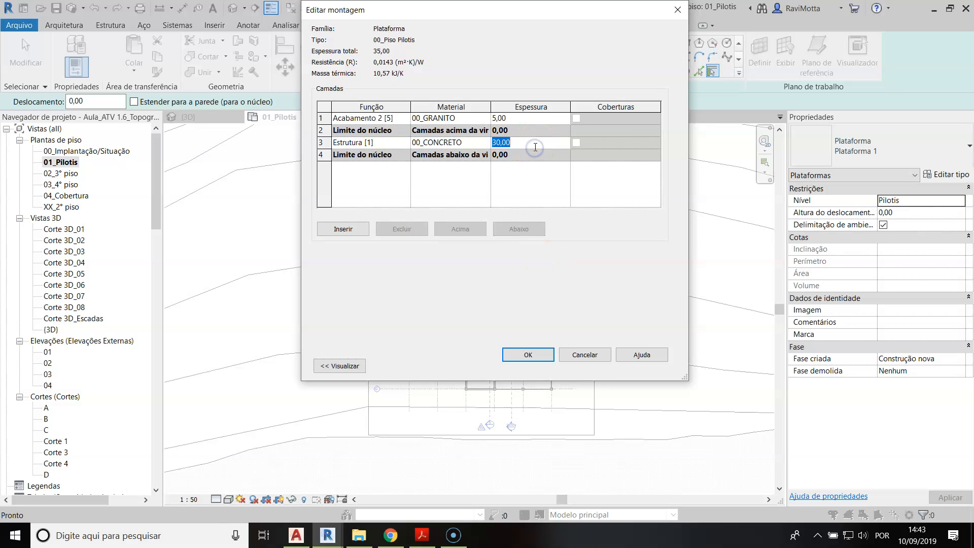
pyautogui.click(528, 355)
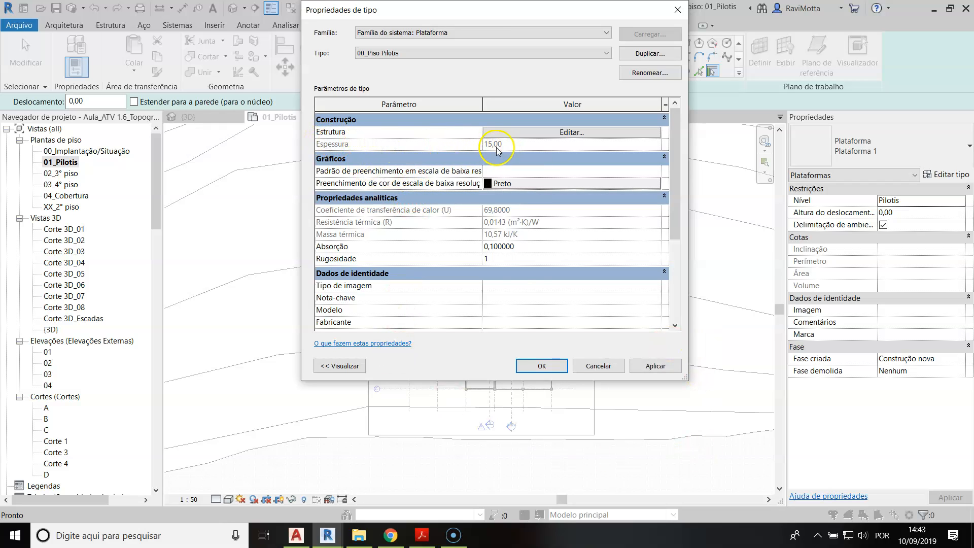
pyautogui.click(550, 372)
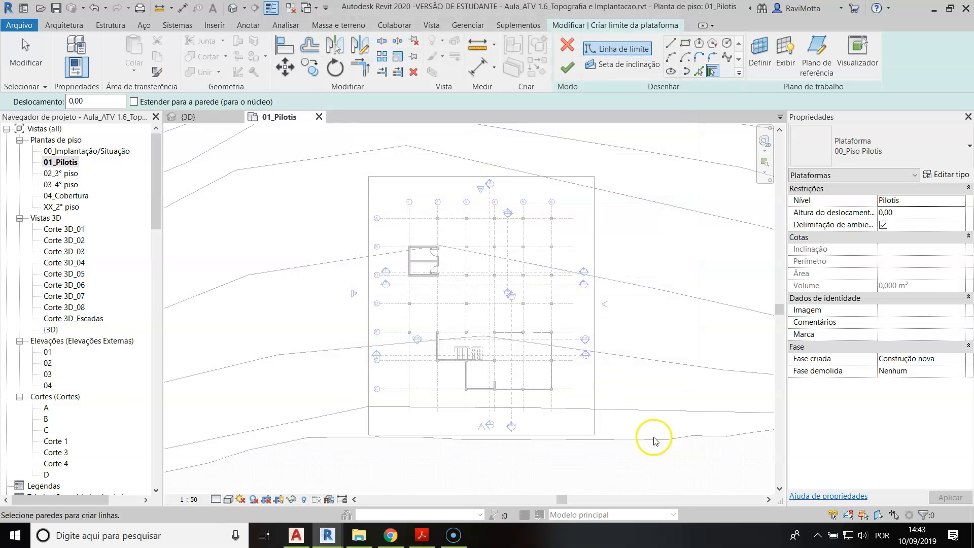
pyautogui.click(684, 44)
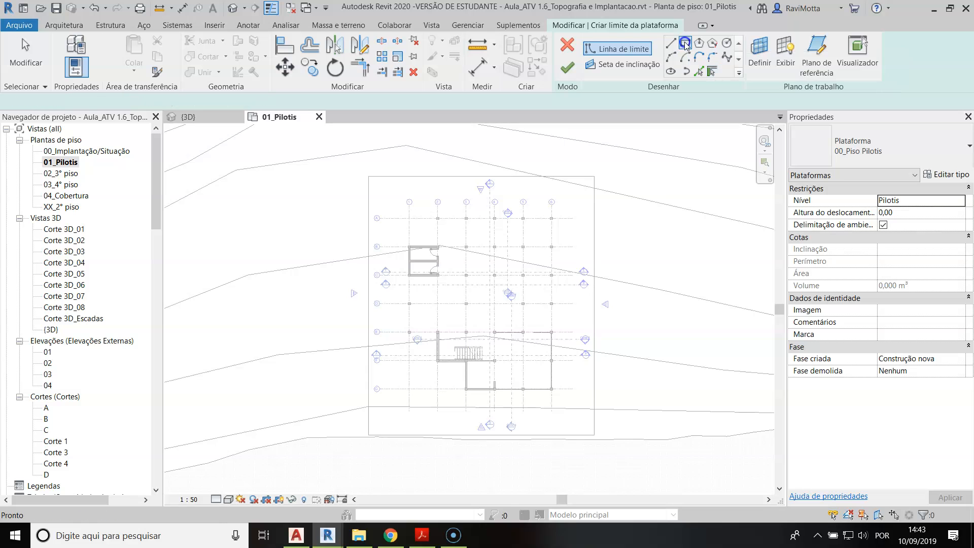
pyautogui.scroll(5, 550, 225)
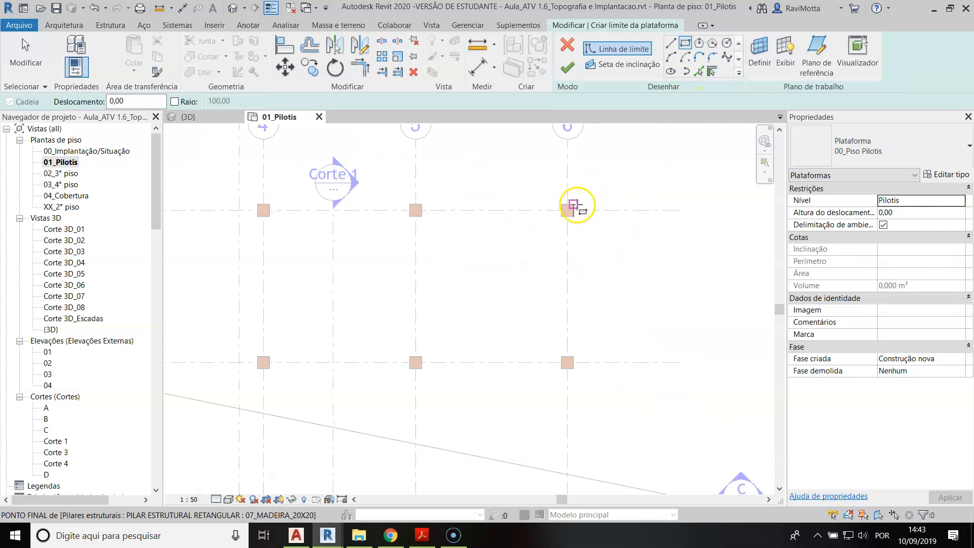
pyautogui.click(573, 205)
pyautogui.scroll(-6, 573, 205)
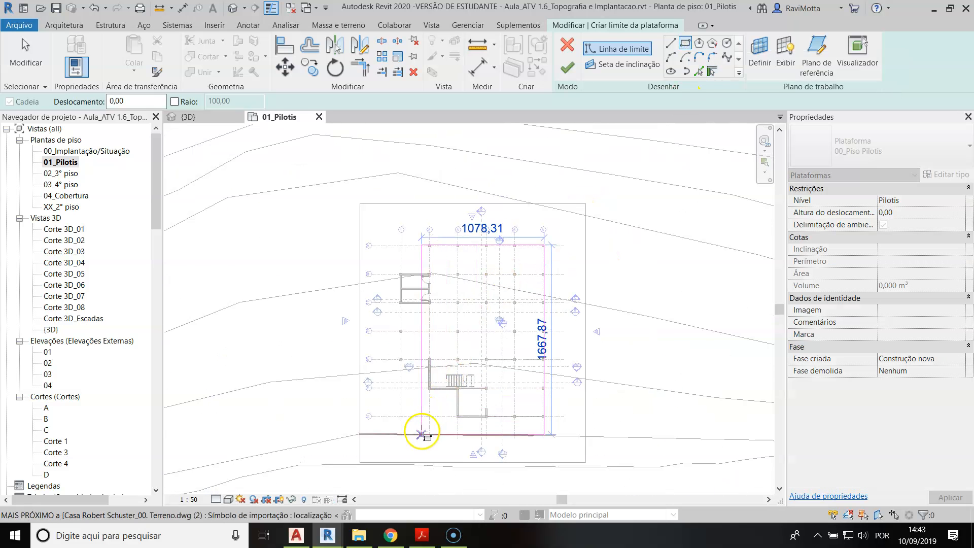
pyautogui.press('Escape')
pyautogui.scroll(6, 621, 423)
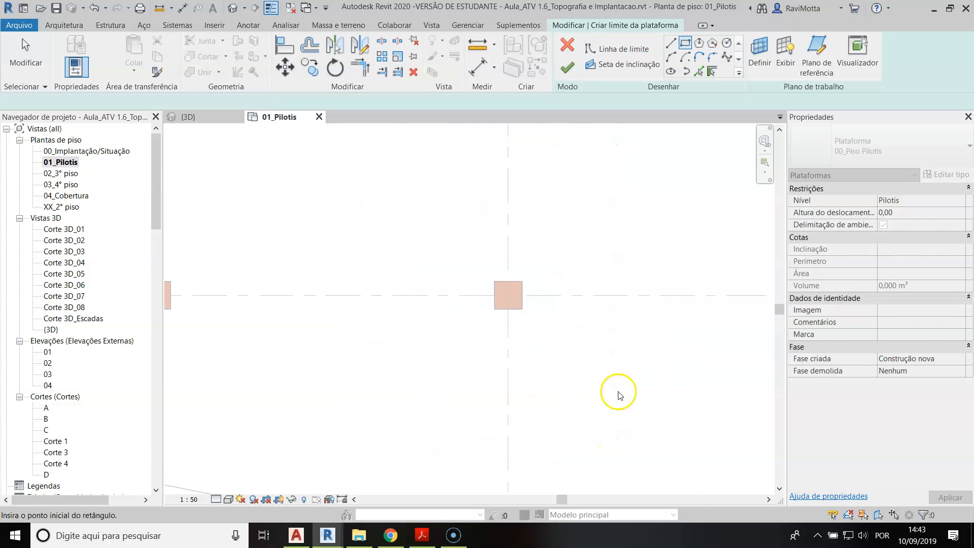
pyautogui.click(528, 311)
pyautogui.scroll(-8, 527, 311)
pyautogui.scroll(8, 535, 317)
pyautogui.moveTo(544, 388); pyautogui.dragTo(540, 306, button='middle')
pyautogui.press('Escape')
pyautogui.scroll(-8, 539, 299)
pyautogui.moveTo(557, 386); pyautogui.dragTo(572, 235, button='middle')
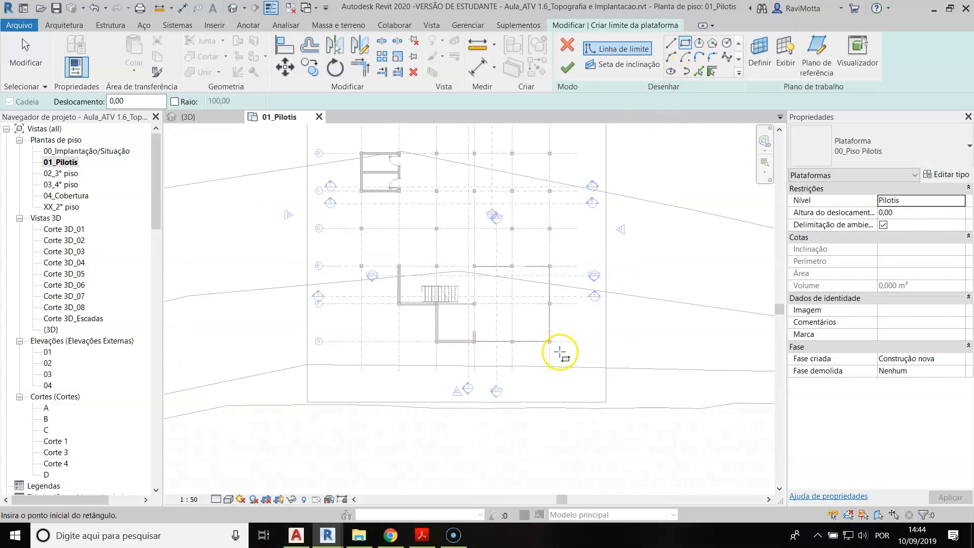
# Draw a rectangular pad boundary from the lower column on axis 6 to the intersection of axes 1 and A, about 1510 high
pyautogui.scroll(6, 538, 329)
pyautogui.click(538, 320)
pyautogui.scroll(-8, 534, 319)
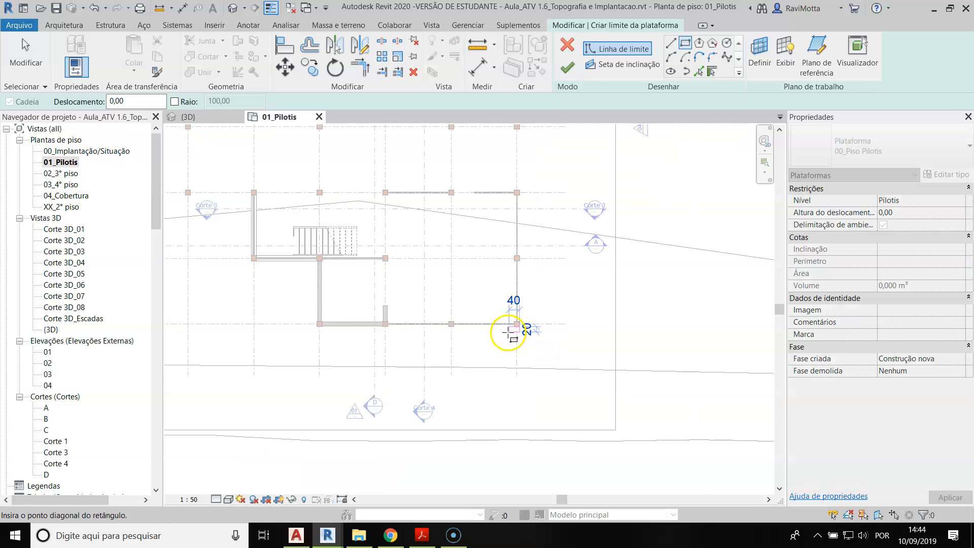
pyautogui.scroll(5, 370, 166)
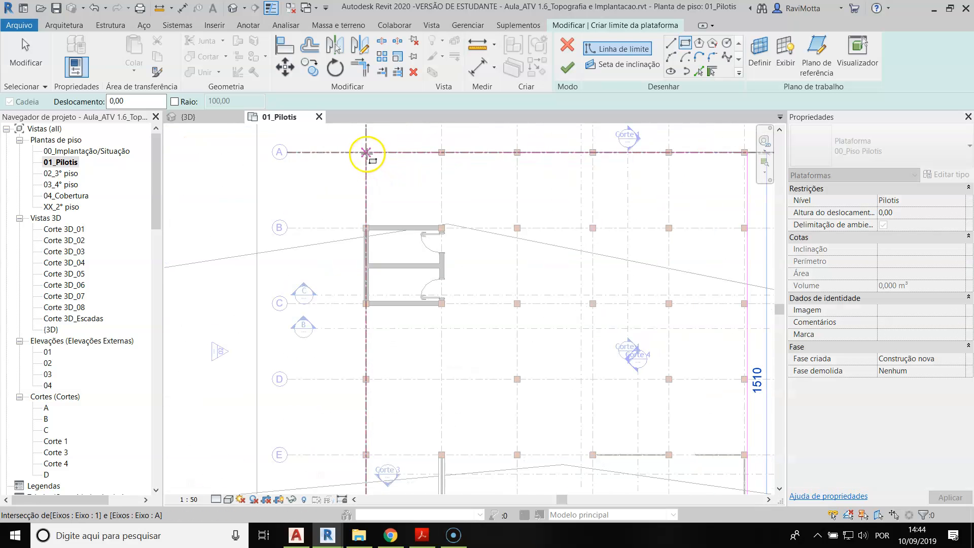
pyautogui.click(365, 152)
# Align the boundary line along axis 1 with the outer face of the column at axis B
pyautogui.scroll(5, 355, 223)
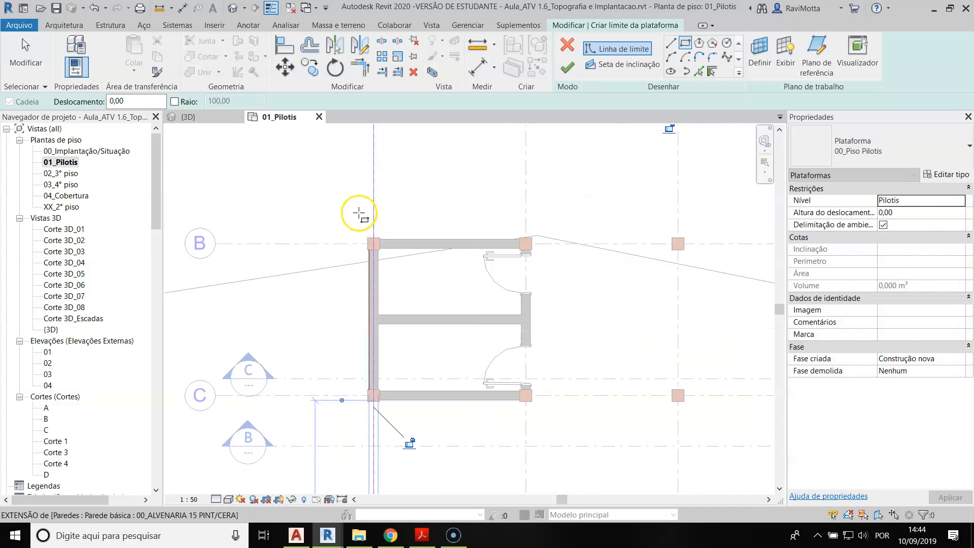
pyautogui.click(306, 49)
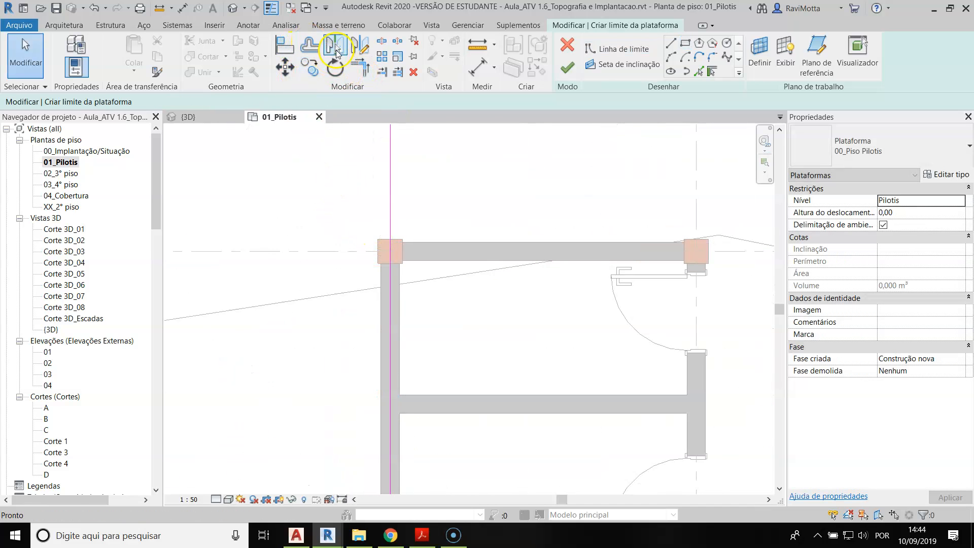
pyautogui.click(285, 45)
pyautogui.click(376, 244)
pyautogui.click(394, 218)
pyautogui.scroll(-5, 394, 241)
pyautogui.moveTo(472, 248); pyautogui.dragTo(451, 284, button='middle')
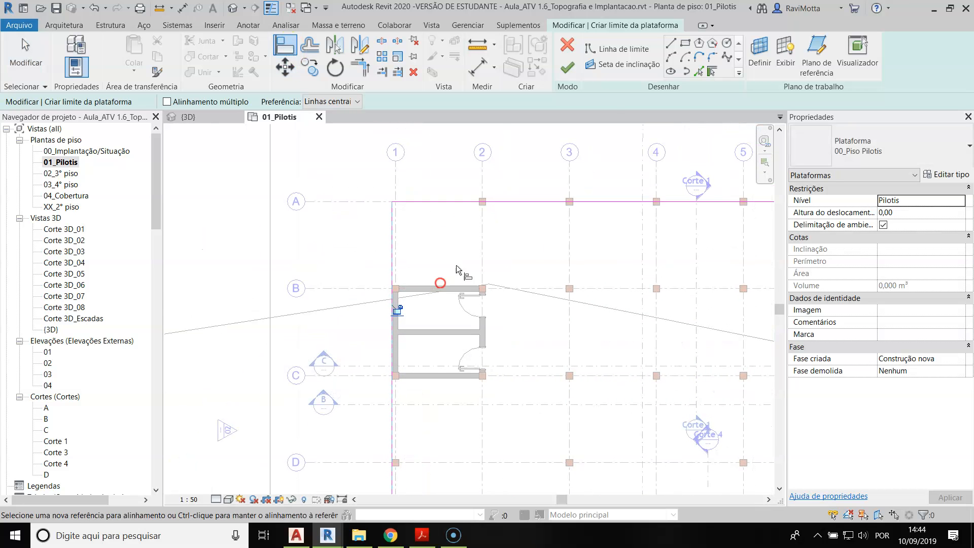
pyautogui.click(671, 47)
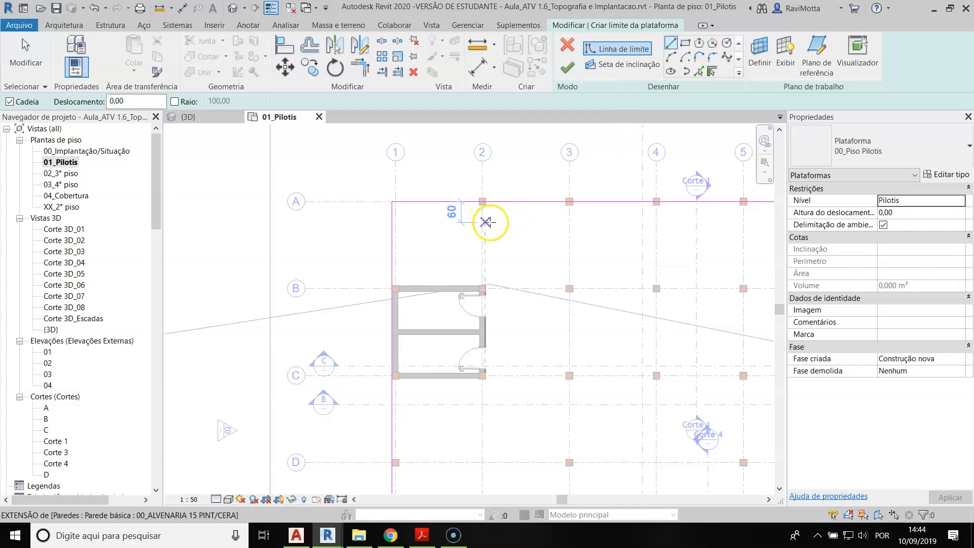
pyautogui.scroll(3, 571, 162)
pyautogui.press('Escape')
# Align the boundary line along axis A with the outer face of the columns
pyautogui.click(284, 46)
pyautogui.scroll(4, 386, 223)
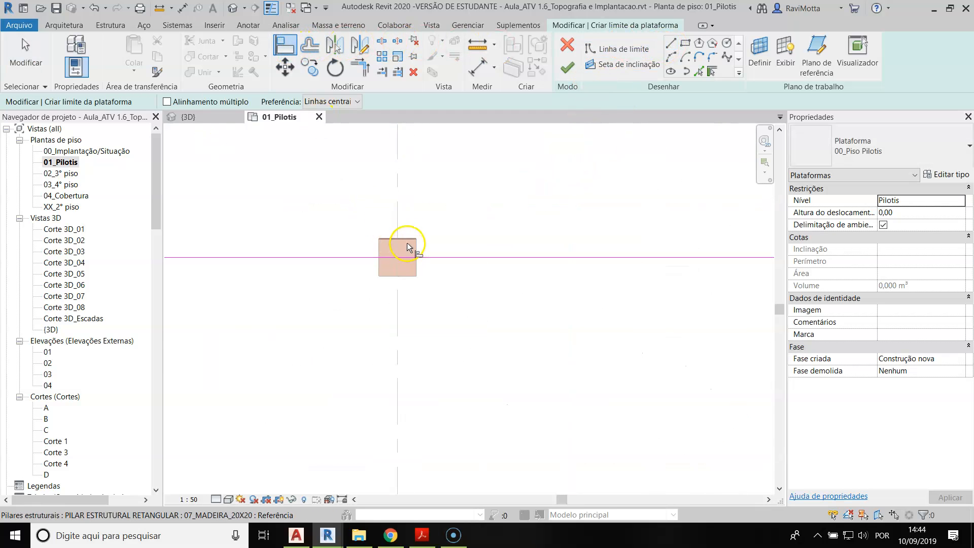
pyautogui.click(407, 244)
pyautogui.click(435, 258)
pyautogui.scroll(-5, 494, 273)
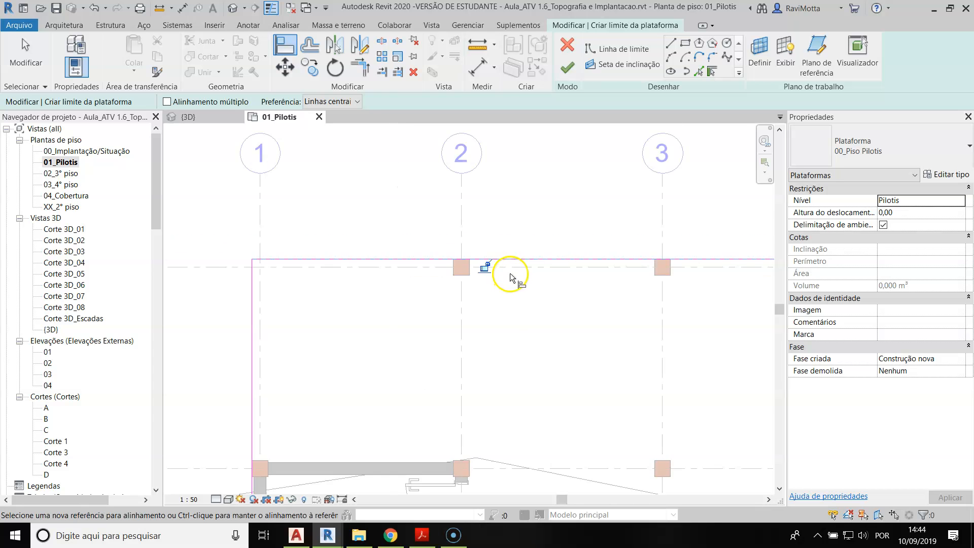
# Draw boundary lines along the outer column faces from axis A down axis 2 to axis B, and across to the axis 1 boundary
pyautogui.click(672, 44)
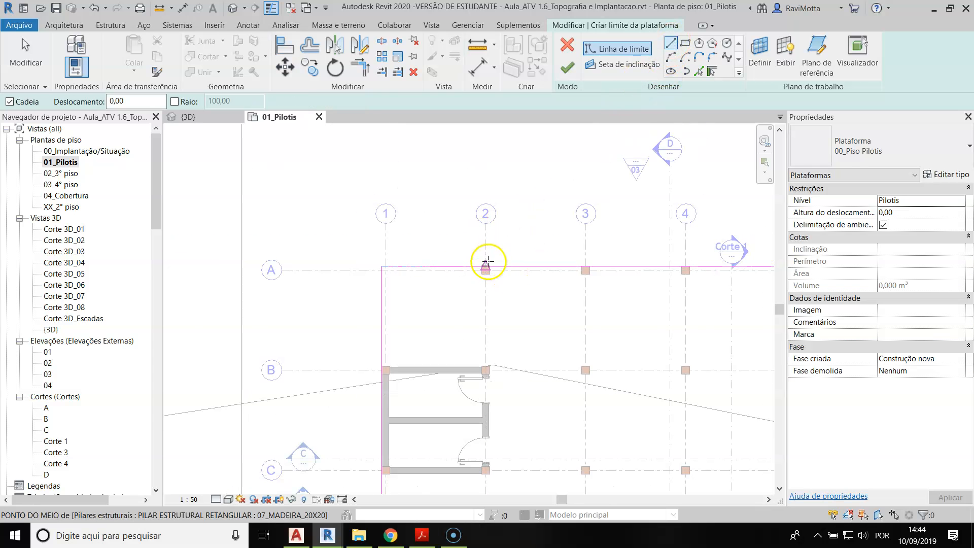
pyautogui.scroll(2, 481, 266)
pyautogui.click(482, 266)
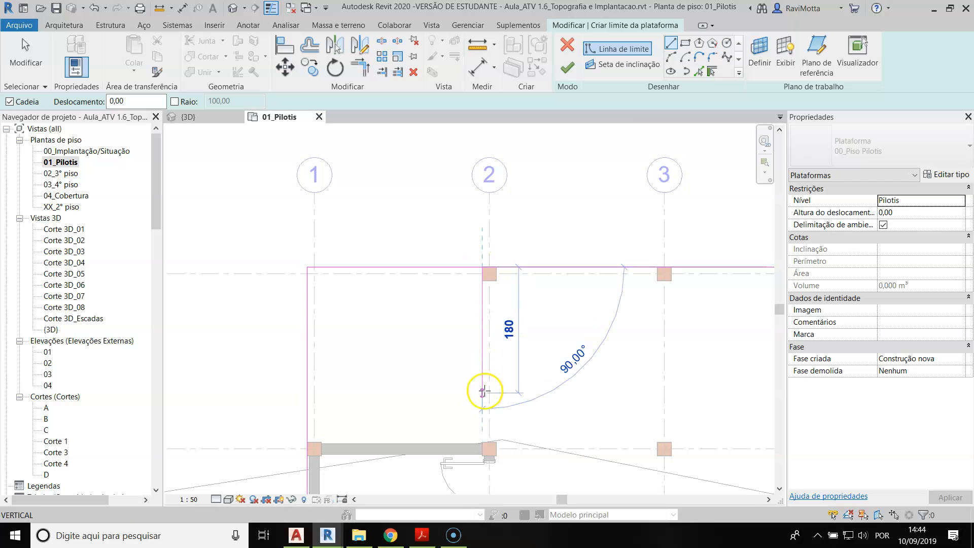
pyautogui.scroll(2, 482, 431)
pyautogui.click(481, 443)
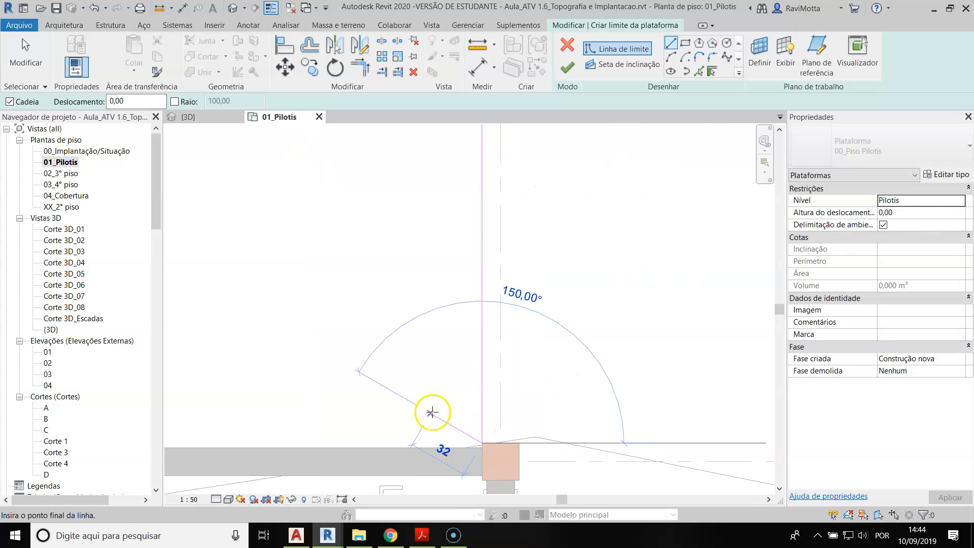
pyautogui.scroll(-3, 507, 360)
pyautogui.click(428, 358)
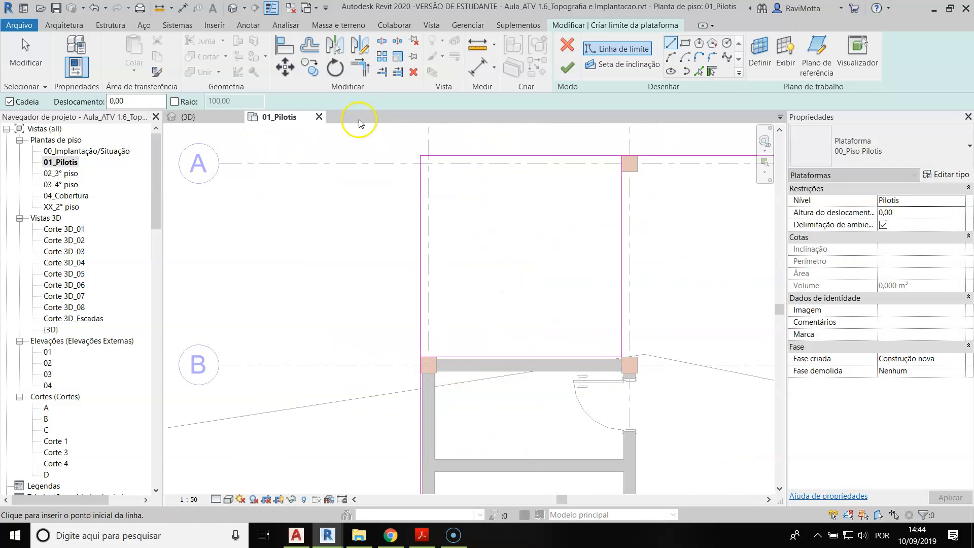
# Trim the boundary into corners at A-2 and B-1 so the bay between axes 1-2 and A-B is excluded
pyautogui.click(362, 69)
pyautogui.click(621, 206)
pyautogui.click(648, 156)
pyautogui.click(471, 356)
pyautogui.click(422, 399)
pyautogui.scroll(-3, 545, 391)
pyautogui.scroll(-5, 545, 390)
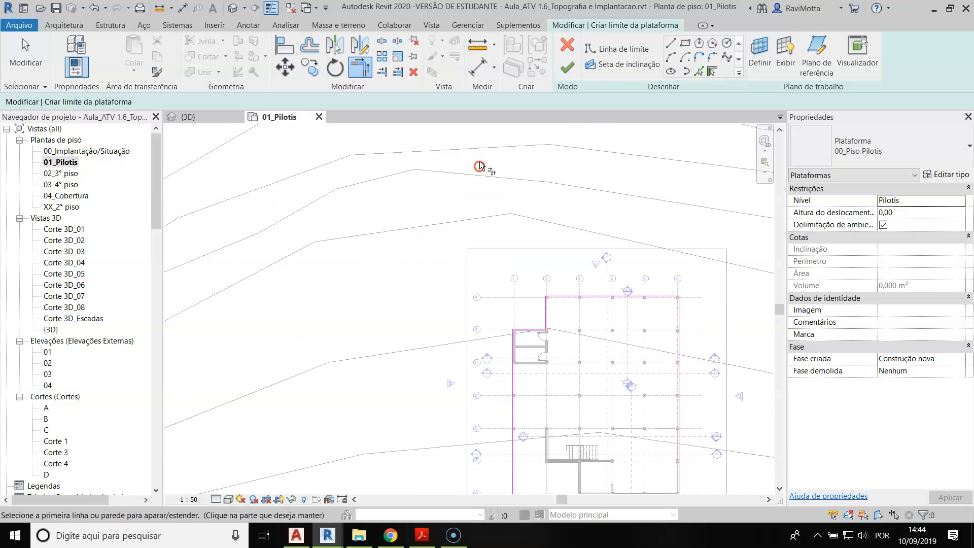
# Draw stepped boundary lines along the outer column faces from E-1 to E-2, F-2, F-3 and down to the axis G boundary
pyautogui.scroll(2, 558, 397)
pyautogui.scroll(2, 473, 337)
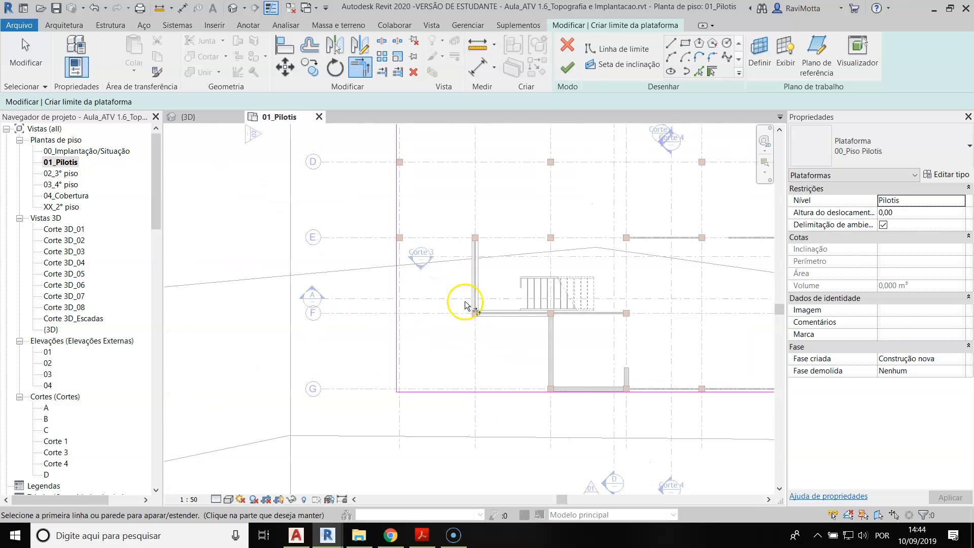
pyautogui.click(619, 49)
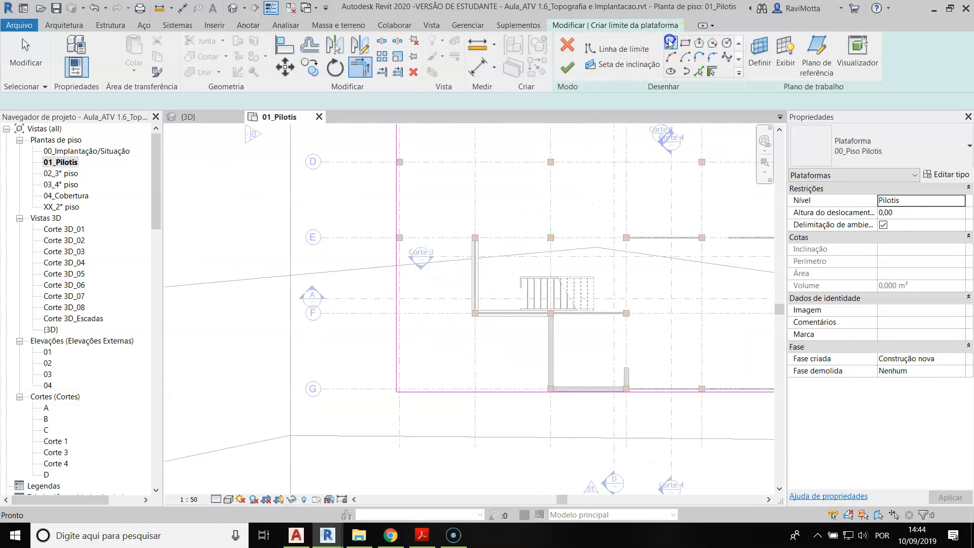
pyautogui.scroll(3, 447, 233)
pyautogui.click(326, 252)
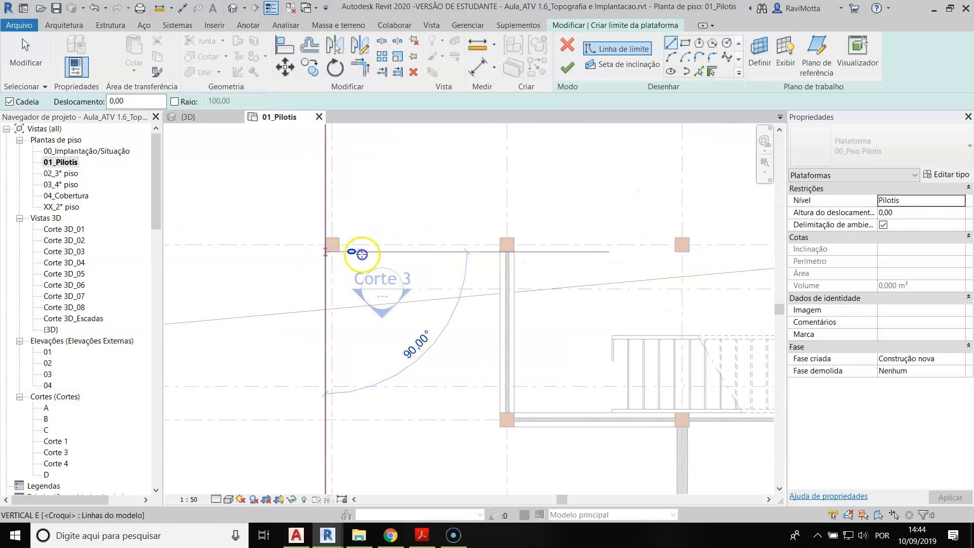
pyautogui.click(502, 250)
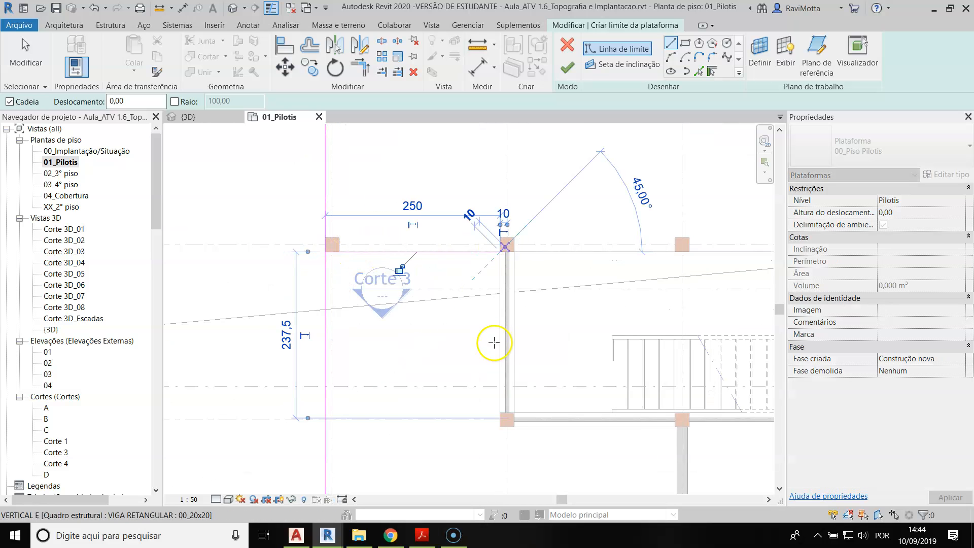
pyautogui.click(502, 427)
pyautogui.scroll(3, 572, 420)
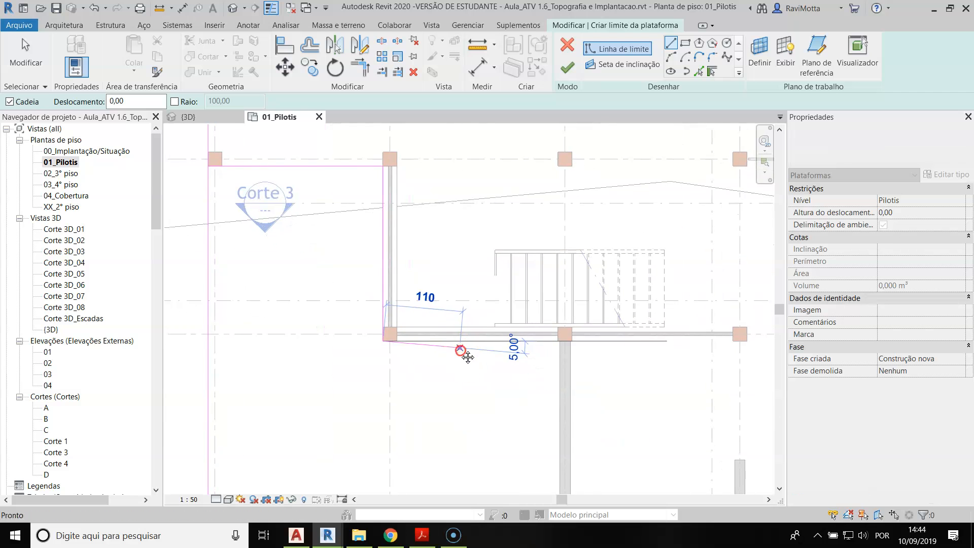
pyautogui.click(591, 330)
pyautogui.scroll(-5, 561, 401)
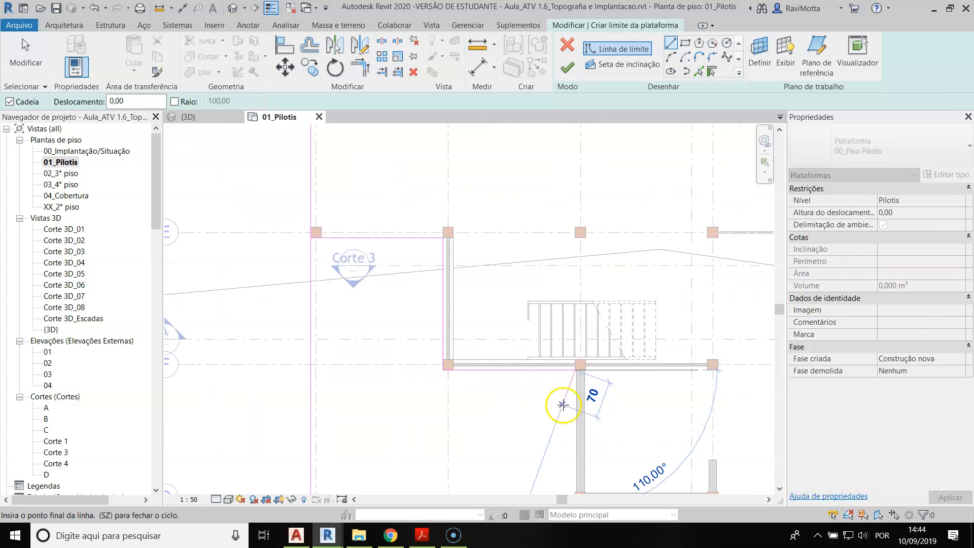
pyautogui.click(555, 348)
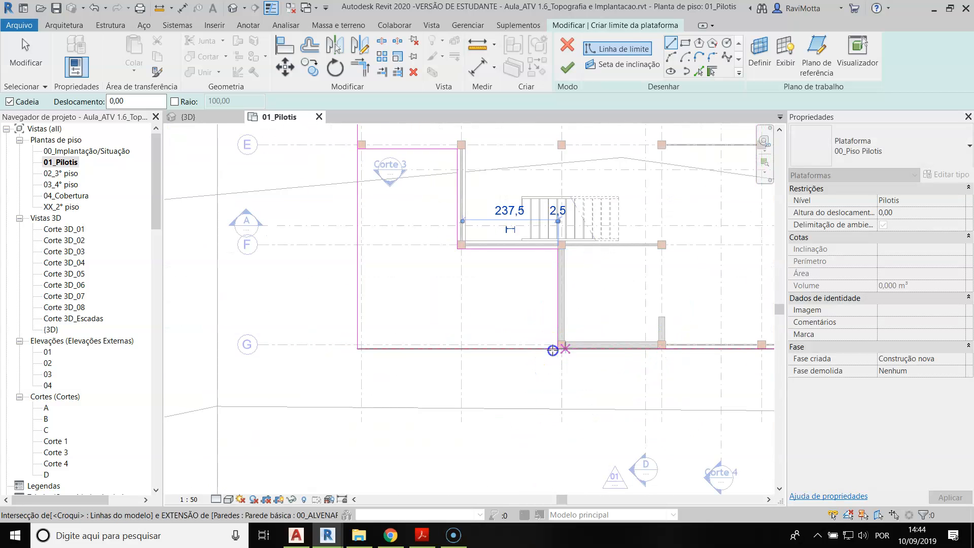
# Trim the boundary to corners at G-3 and E-1, removing the excess lines outside the stepped outline
pyautogui.press('t')
pyautogui.press('r')
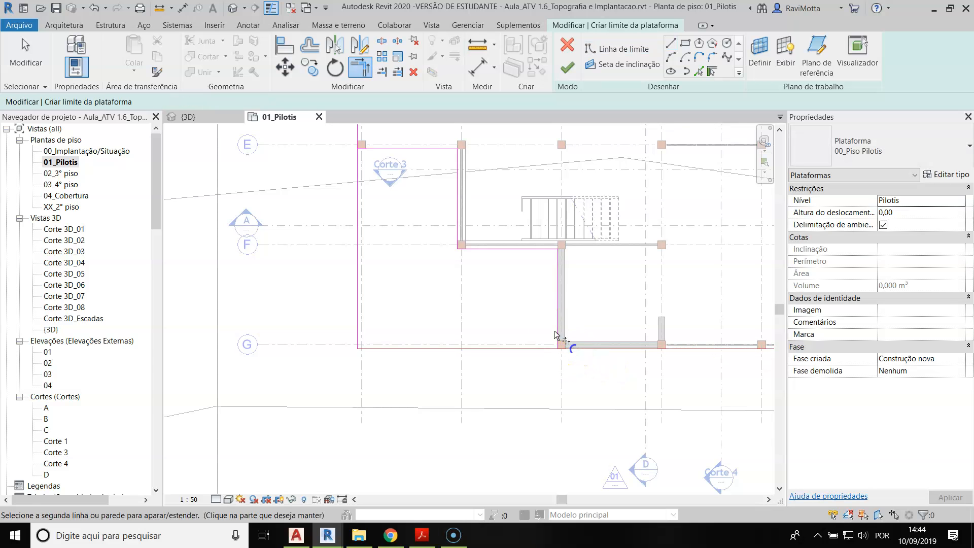
pyautogui.click(374, 149)
pyautogui.click(358, 136)
pyautogui.scroll(-3, 420, 262)
pyautogui.scroll(-4, 421, 263)
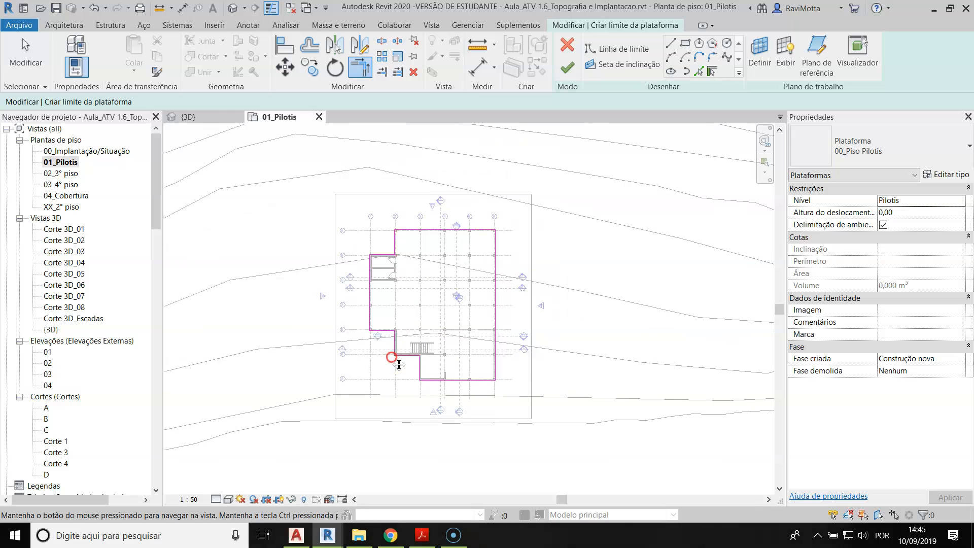
pyautogui.press('Escape')
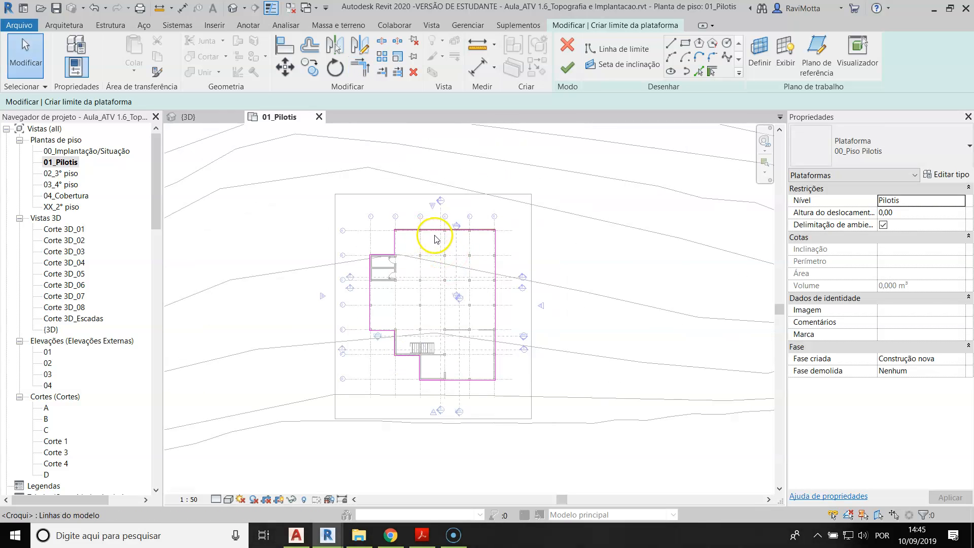
# Select the whole boundary chain to check that it is closed, finish the pad sketch, and inspect the topography beneath the pad
pyautogui.press('Tab')
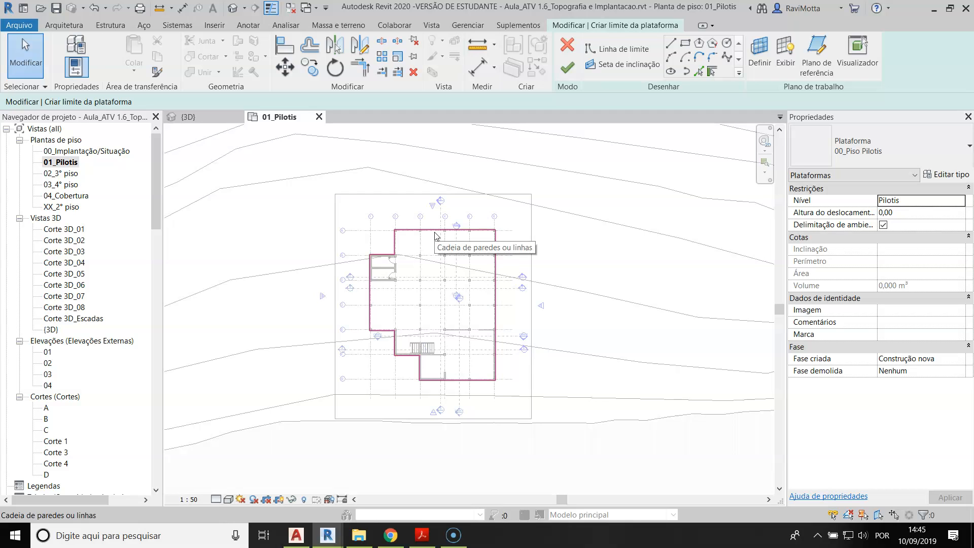
pyautogui.click(475, 248)
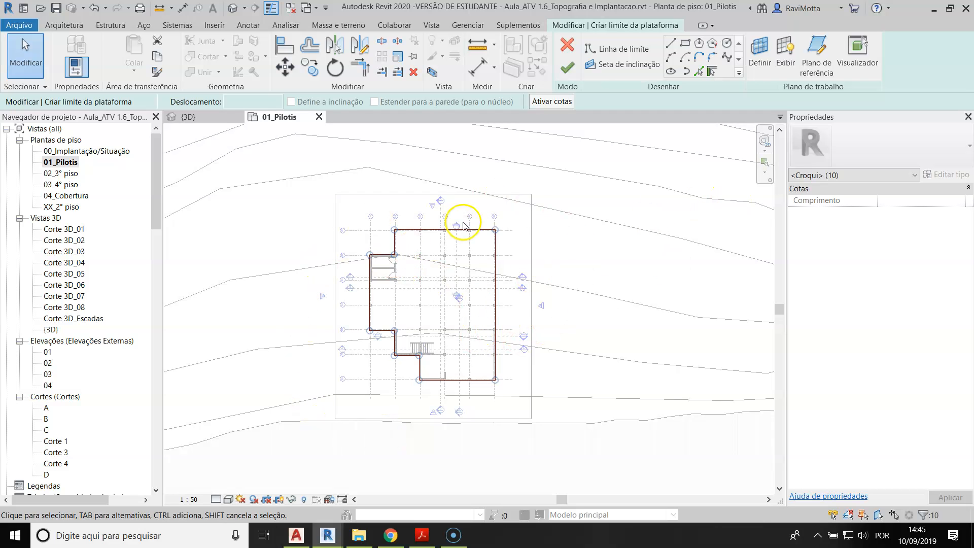
pyautogui.click(569, 68)
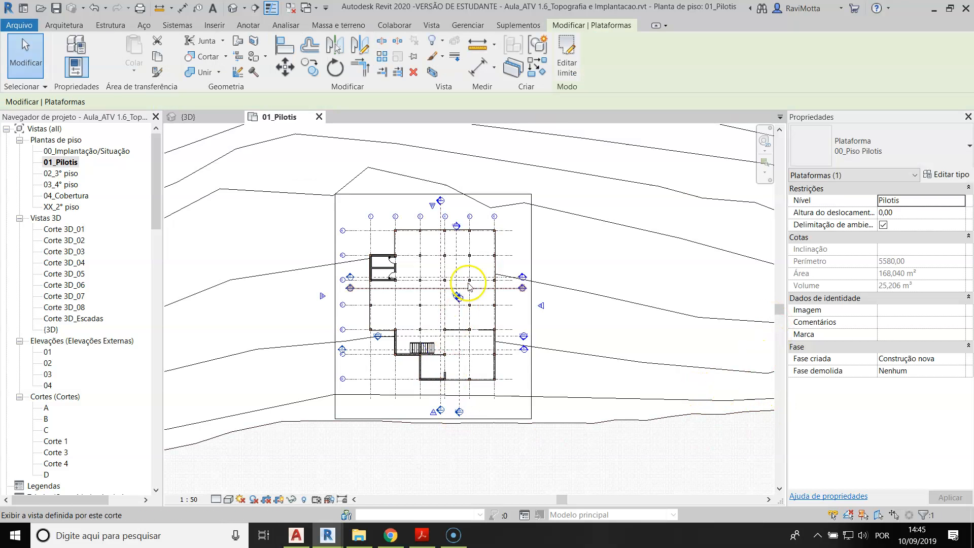
pyautogui.click(485, 251)
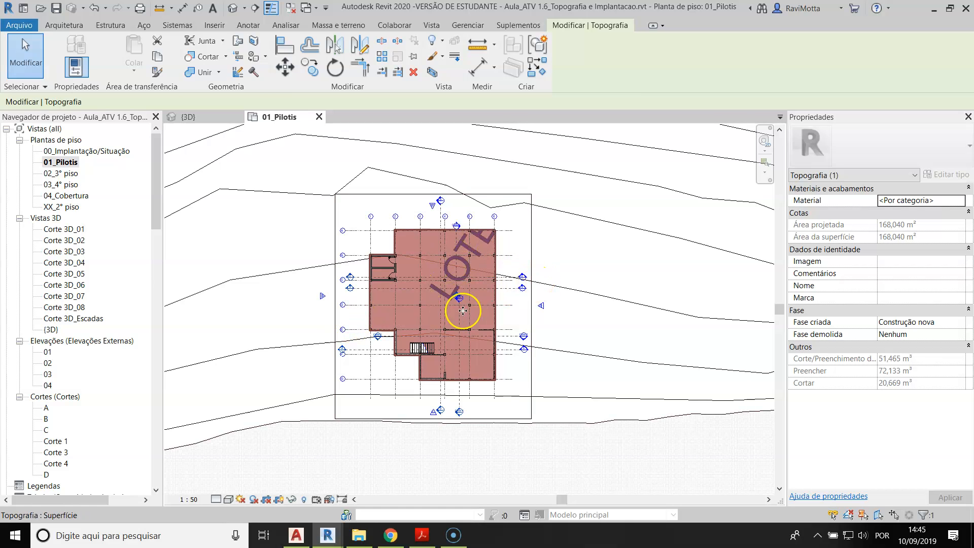
pyautogui.press('Escape')
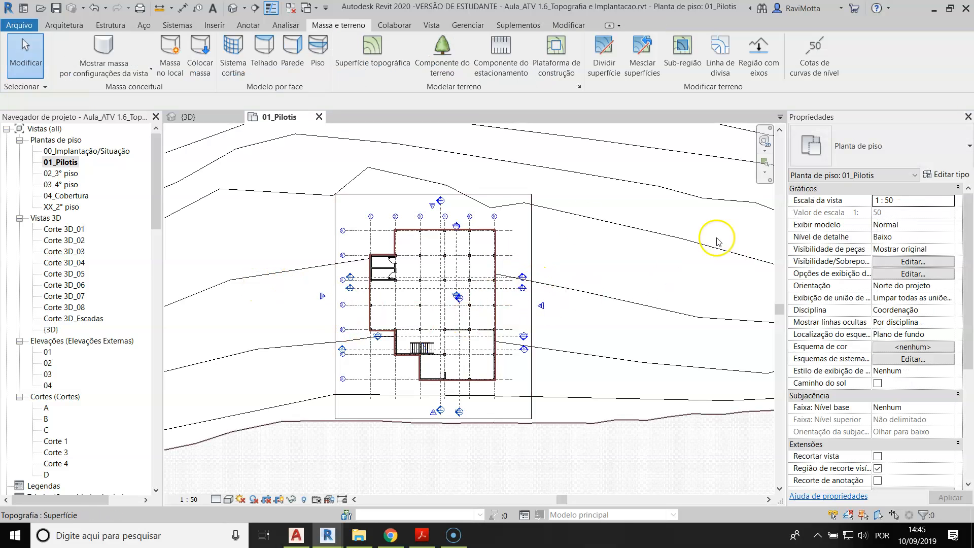
# Open section D and examine how the pad cuts into and sits above the terrain at both ends of the house
pyautogui.scroll(3, 458, 398)
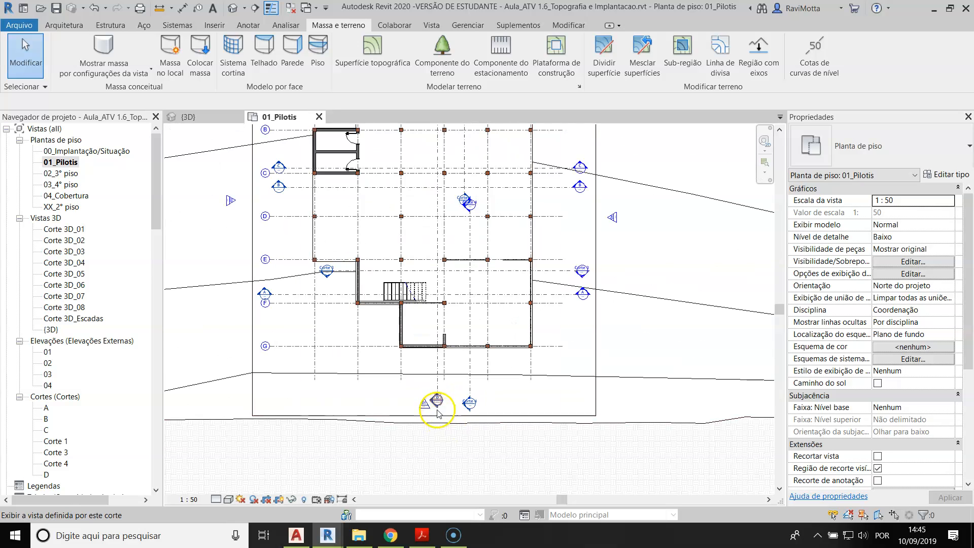
pyautogui.scroll(3, 435, 400)
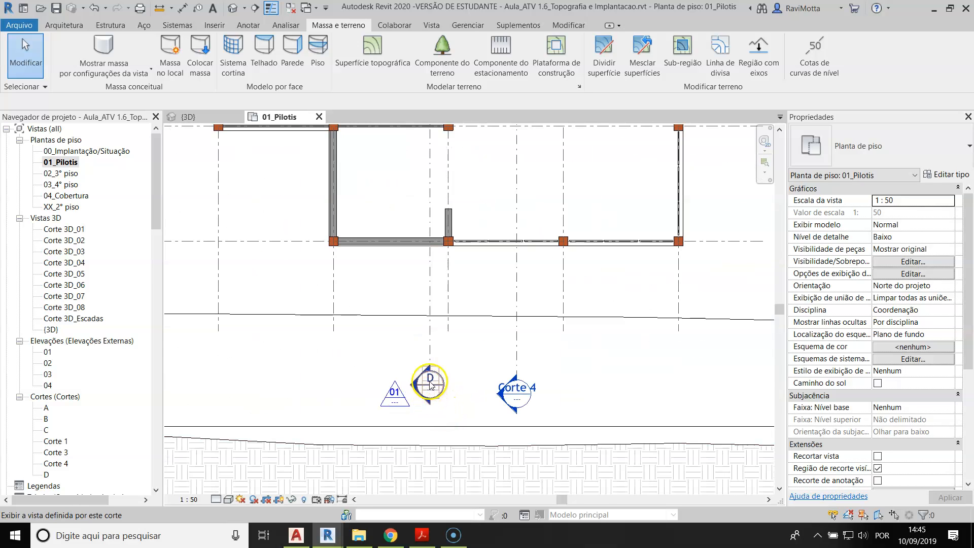
pyautogui.doubleClick(429, 384)
pyautogui.scroll(6, 547, 318)
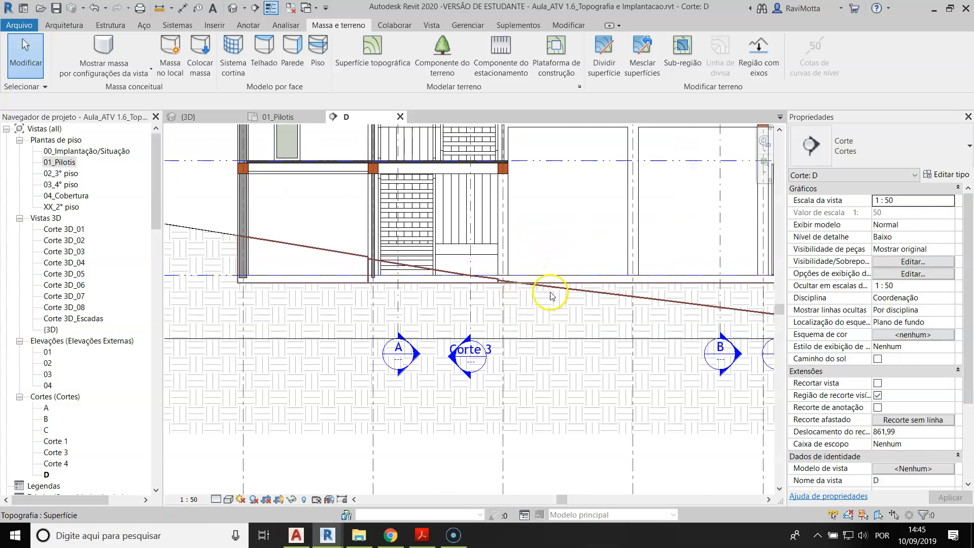
pyautogui.click(593, 277)
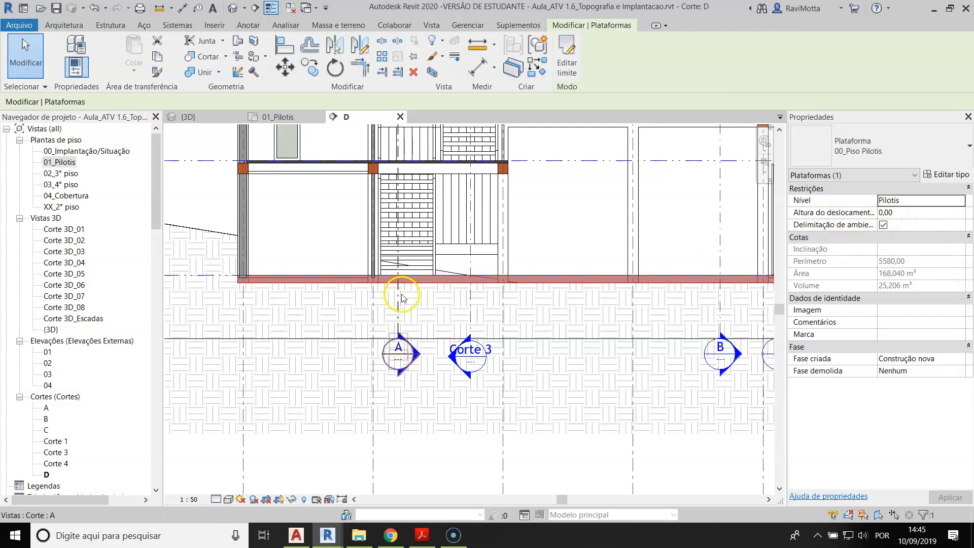
pyautogui.moveTo(232, 275); pyautogui.dragTo(463, 246, button='middle')
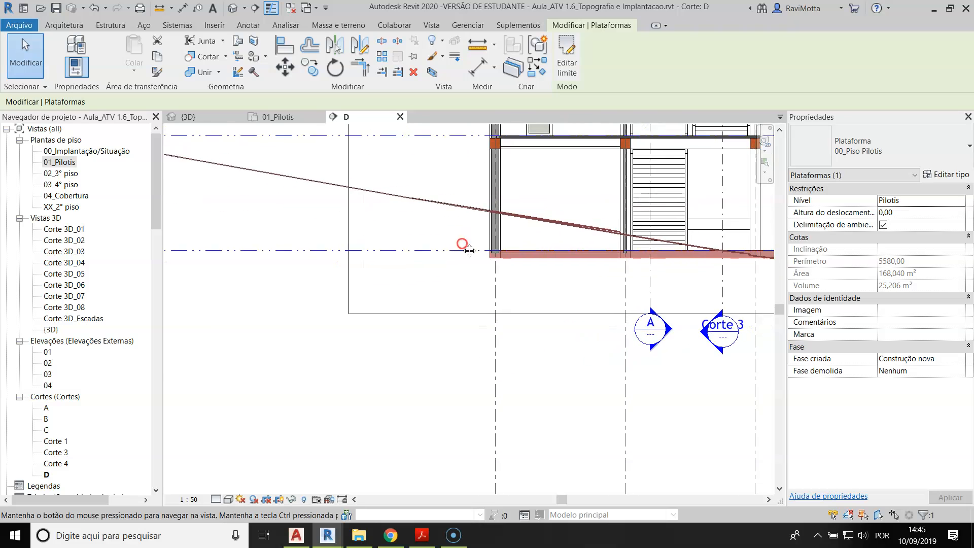
pyautogui.scroll(4, 444, 258)
pyautogui.moveTo(565, 198); pyautogui.dragTo(552, 245, button='middle')
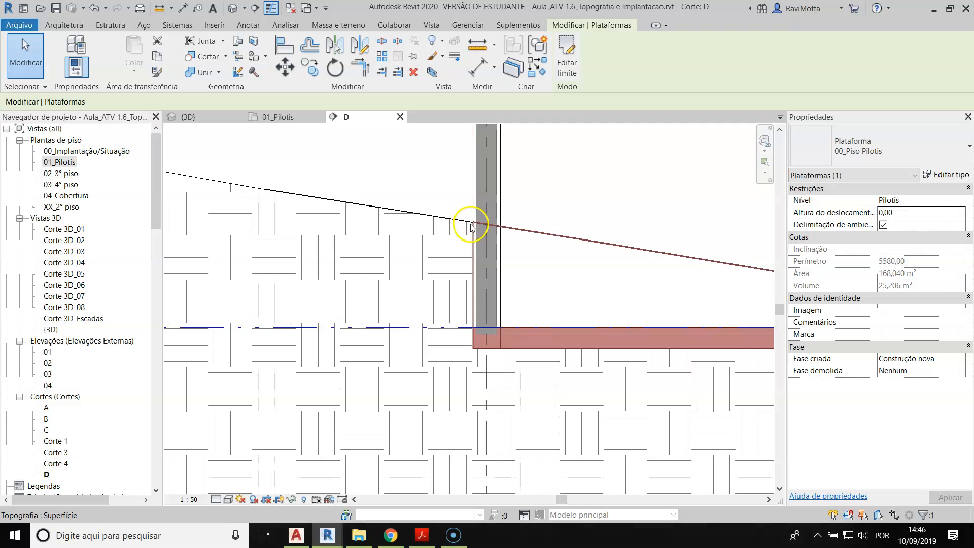
pyautogui.scroll(-10, 471, 248)
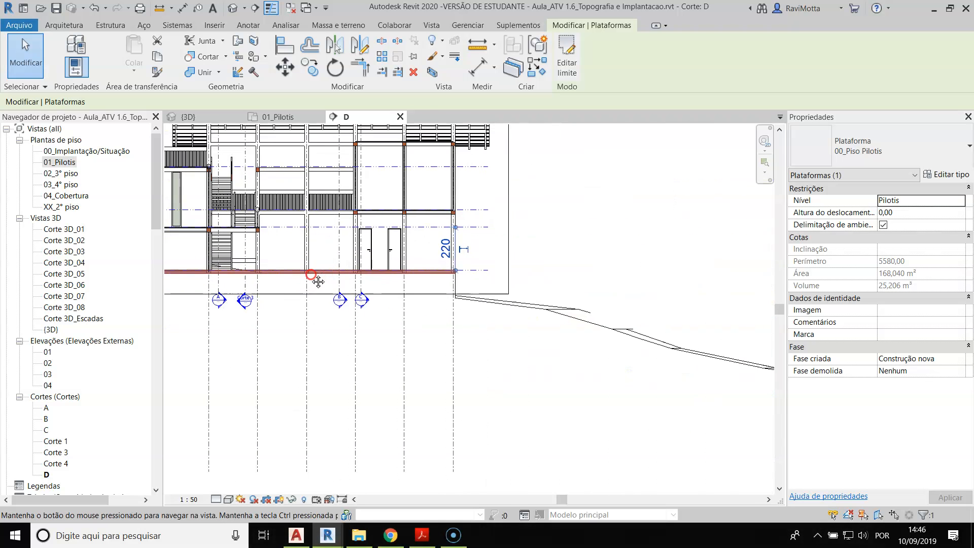
pyautogui.scroll(5, 458, 290)
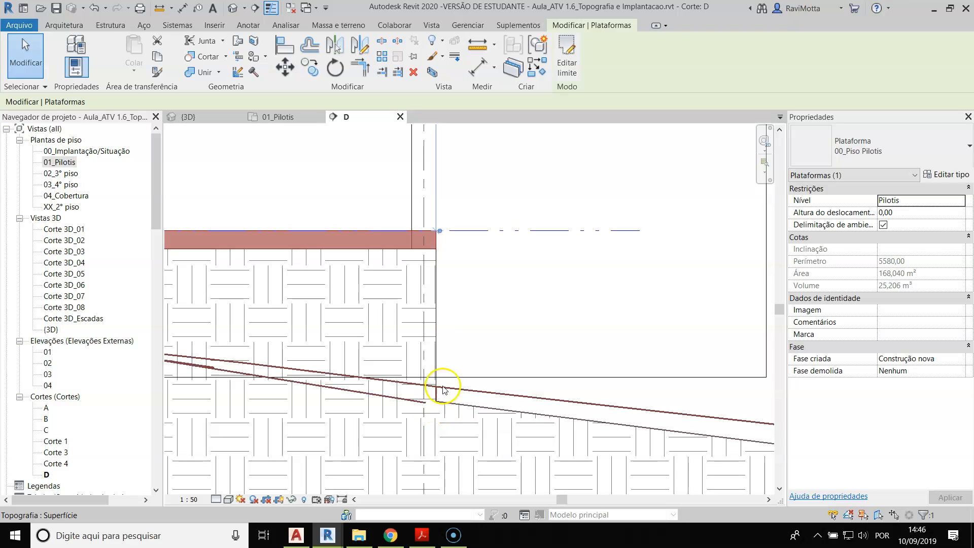
pyautogui.scroll(-4, 436, 406)
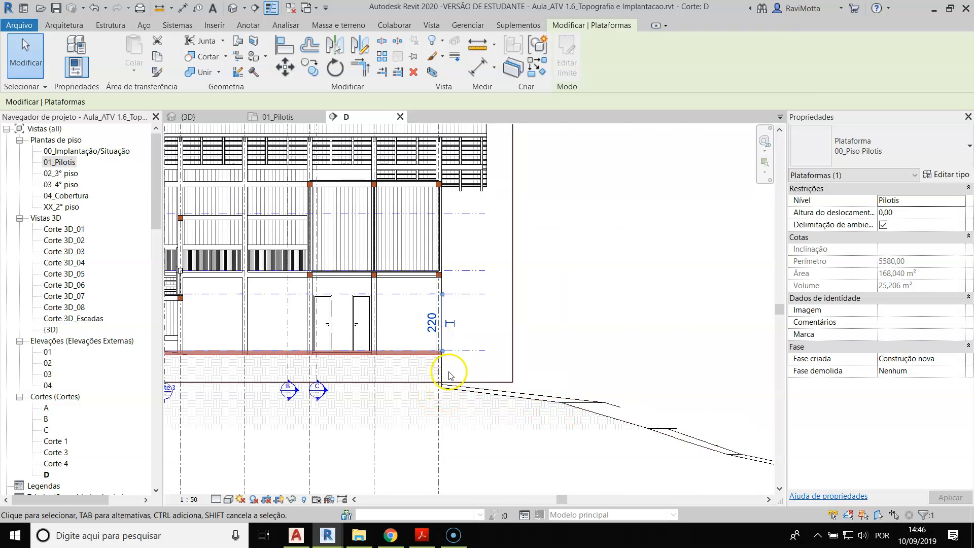
# Open the default 3D view and examine the pad's edges, its outer corner and the adjoining terrain beneath the columns
pyautogui.click(232, 9)
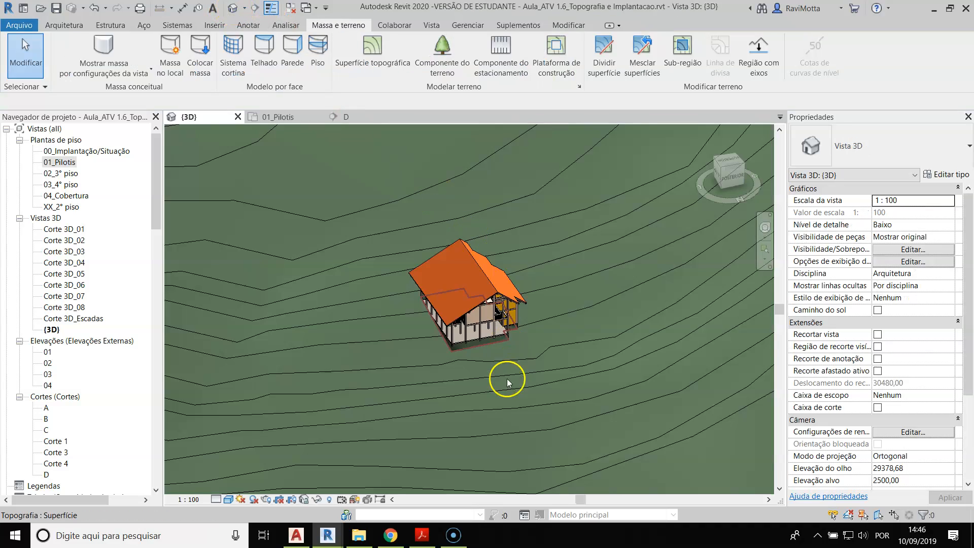
pyautogui.scroll(6, 456, 360)
pyautogui.keyDown('shift'); pyautogui.moveTo(387, 279); pyautogui.dragTo(447, 269, button='middle'); pyautogui.keyUp('shift')
pyautogui.moveTo(497, 203); pyautogui.dragTo(317, 348, button='middle')
pyautogui.moveTo(432, 318); pyautogui.dragTo(248, 403, button='middle')
pyautogui.scroll(2, 466, 379)
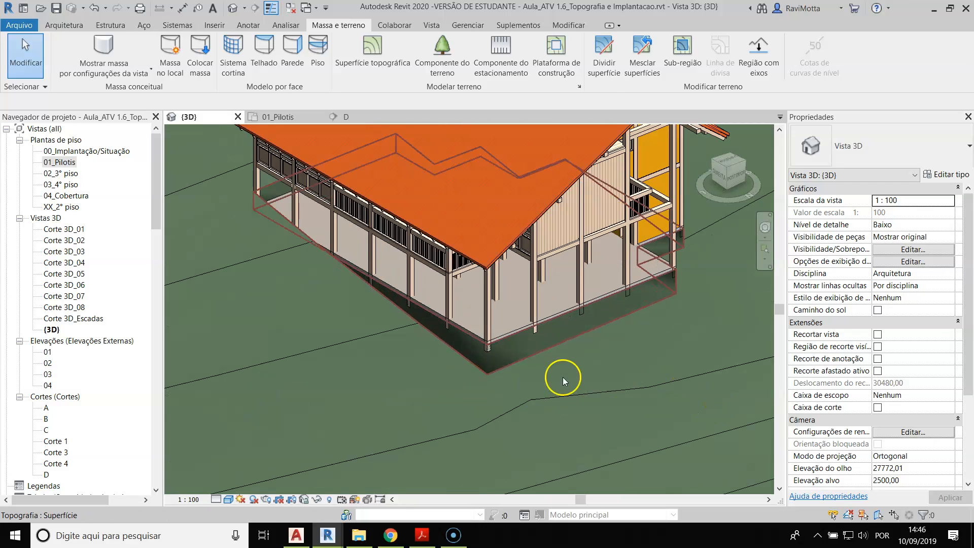
pyautogui.scroll(3, 528, 352)
pyautogui.click(492, 314)
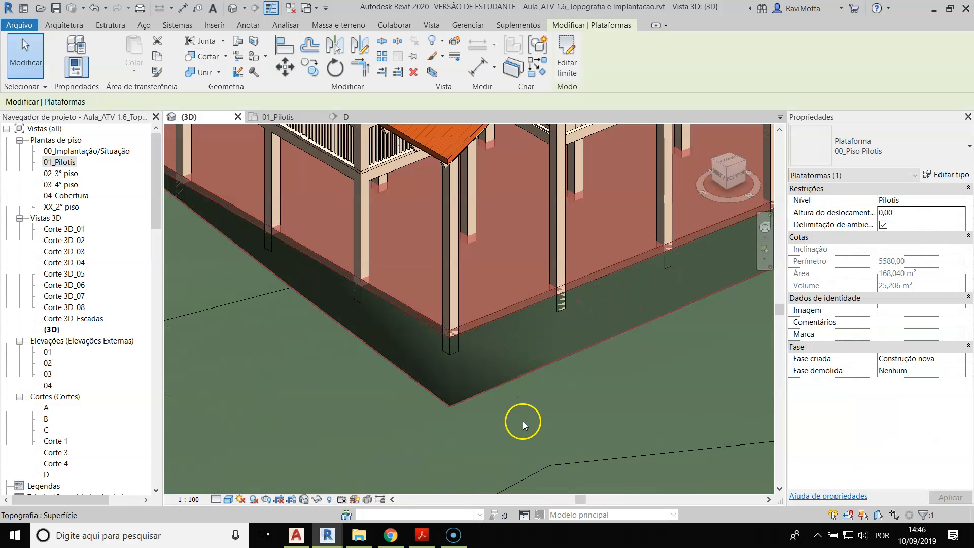
pyautogui.moveTo(491, 285); pyautogui.dragTo(299, 358, button='middle')
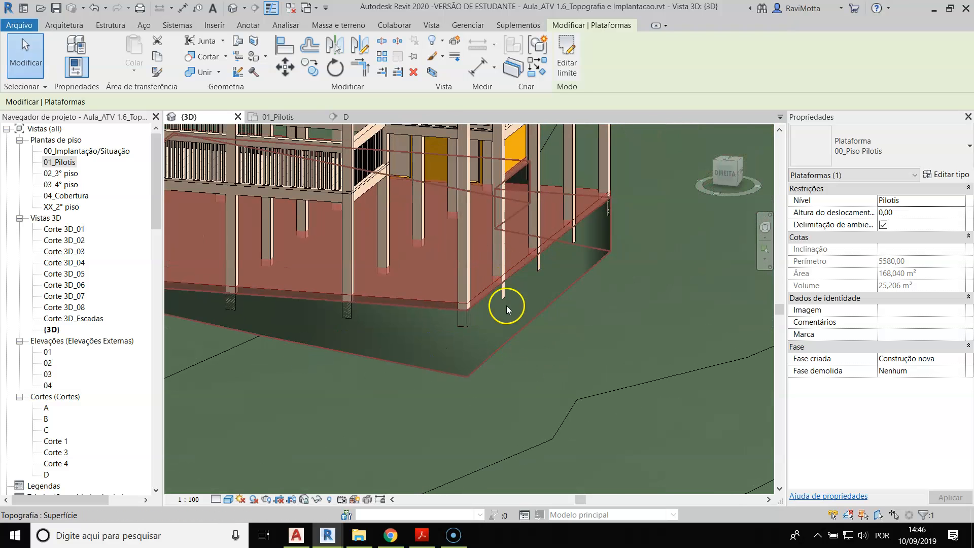
pyautogui.scroll(-4, 571, 304)
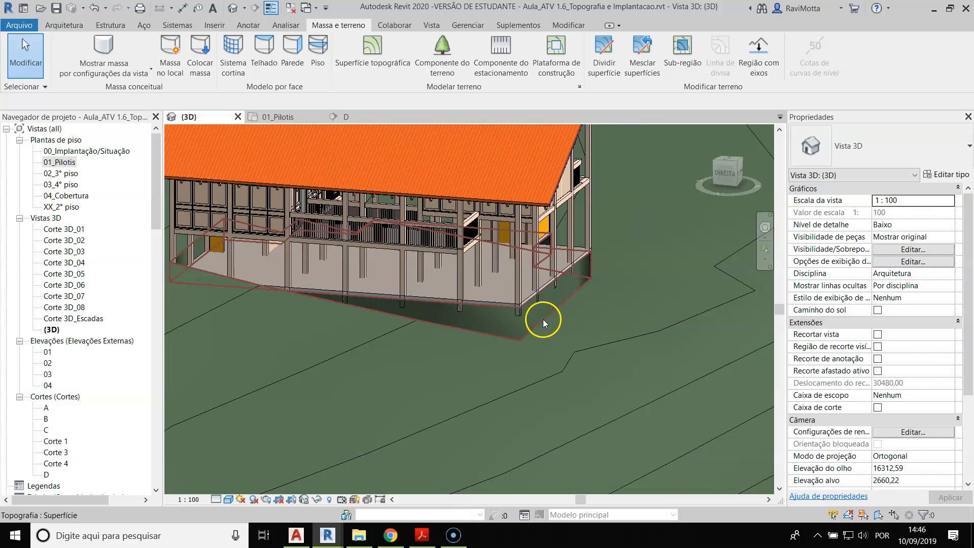
pyautogui.scroll(2, 542, 319)
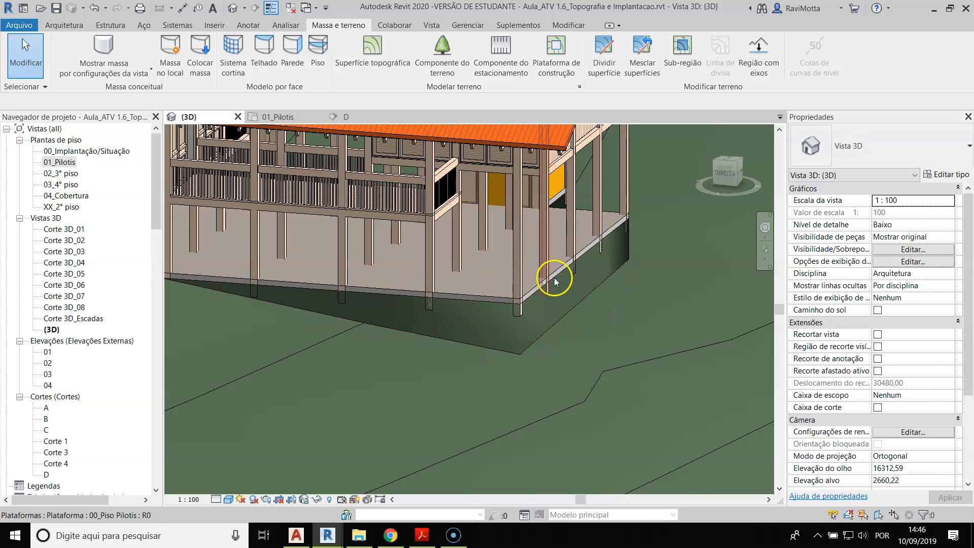
# Examine the whole house and pad from above in relation to the surrounding terrain in 3D
pyautogui.scroll(-2, 509, 336)
pyautogui.moveTo(342, 308); pyautogui.dragTo(374, 271, button='middle')
pyautogui.keyDown('shift'); pyautogui.moveTo(374, 272); pyautogui.dragTo(446, 327, button='middle'); pyautogui.keyUp('shift')
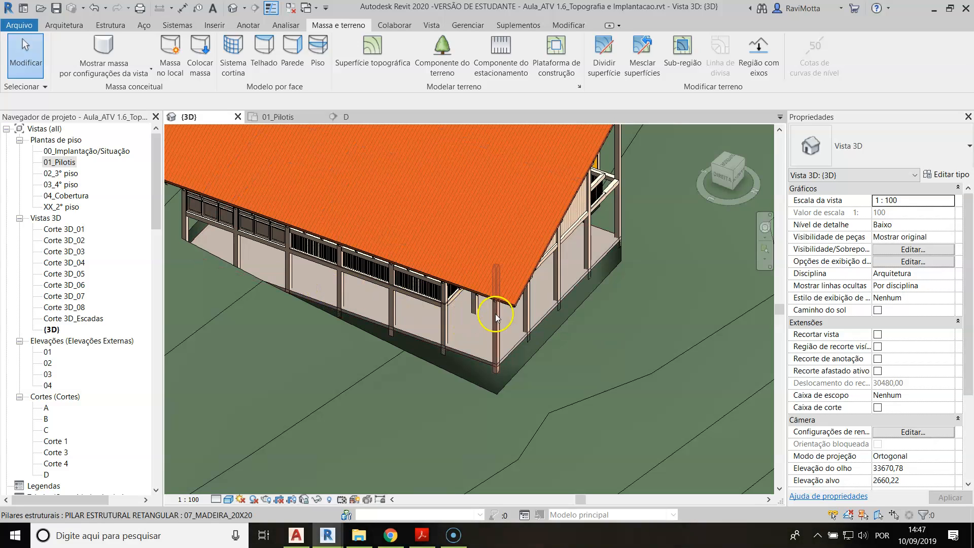
pyautogui.scroll(-3, 501, 318)
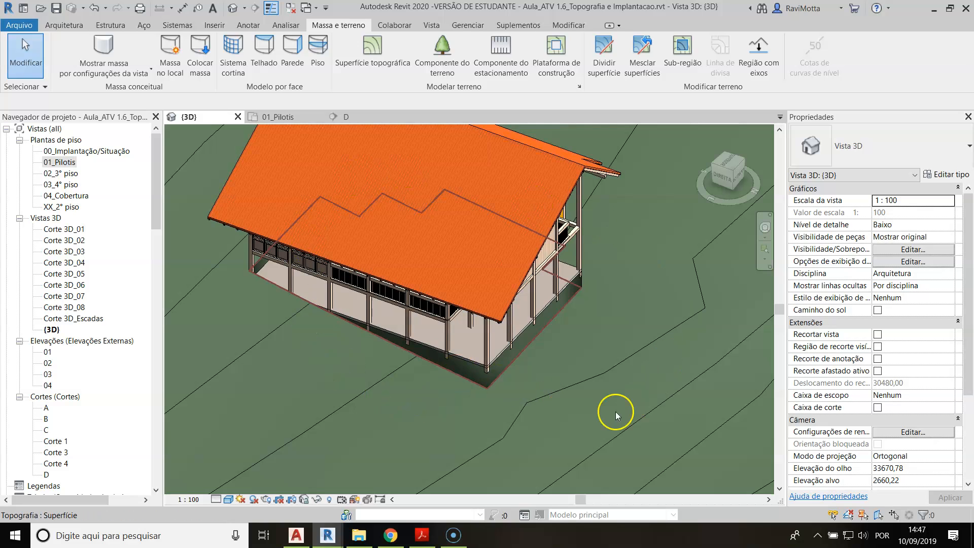
# Open the 01_Pilotis floor plan and start editing the topography surface around the house
pyautogui.doubleClick(57, 163)
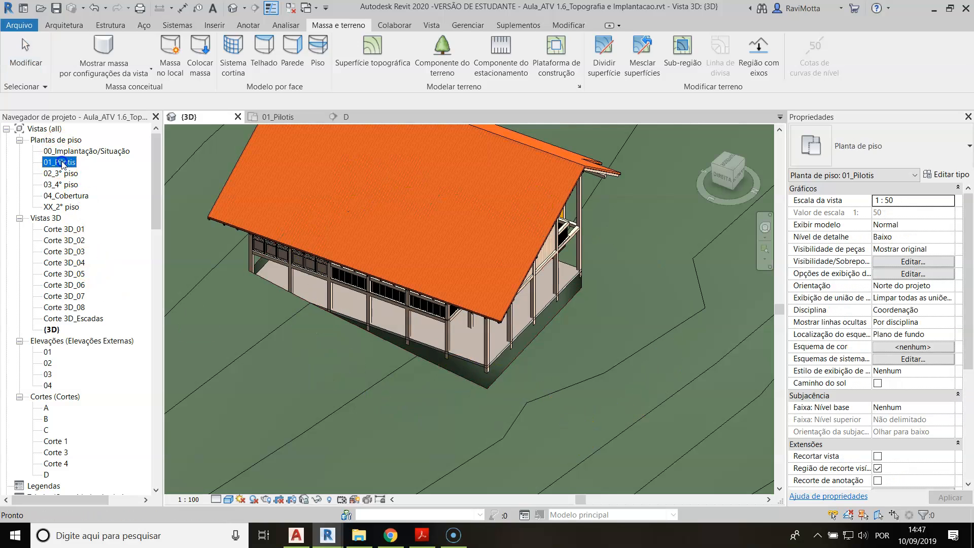
pyautogui.scroll(-5, 522, 304)
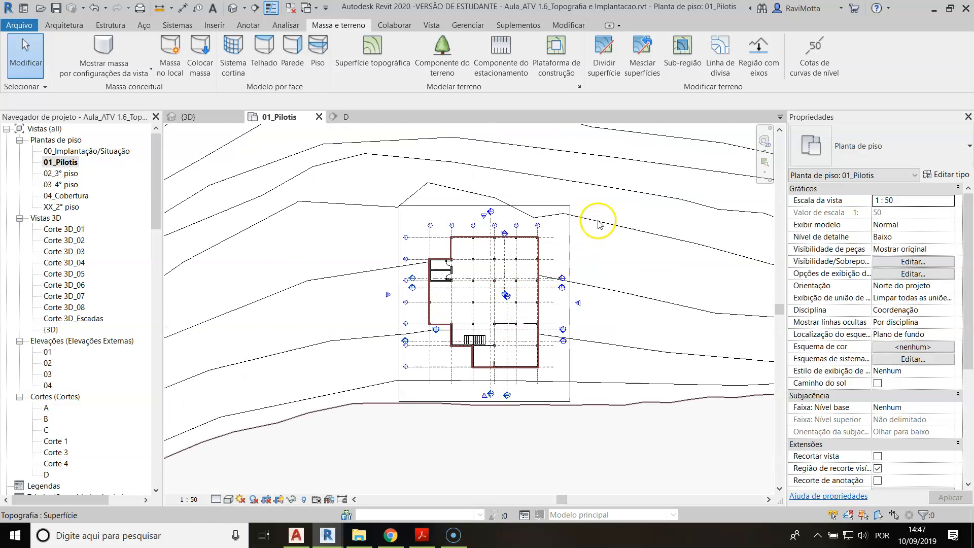
pyautogui.click(606, 226)
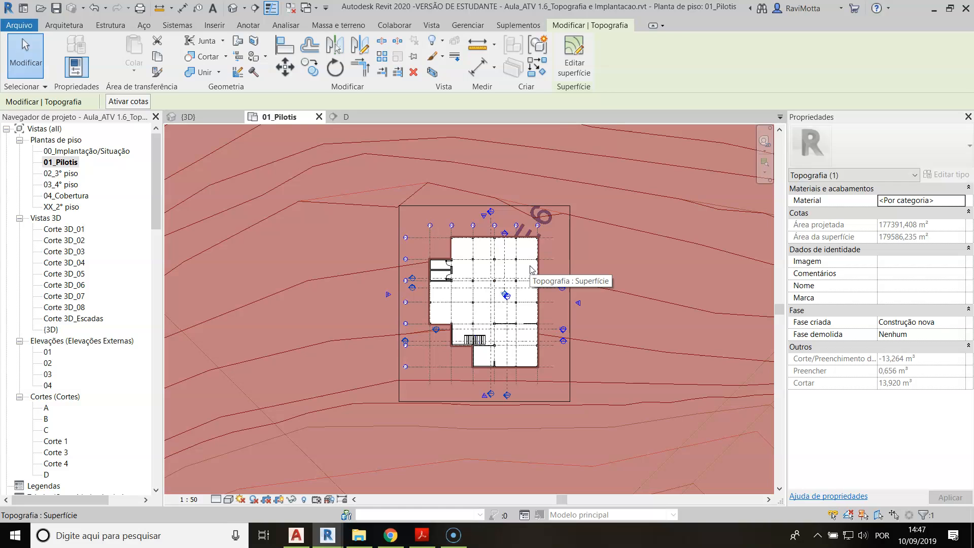
pyautogui.click(574, 56)
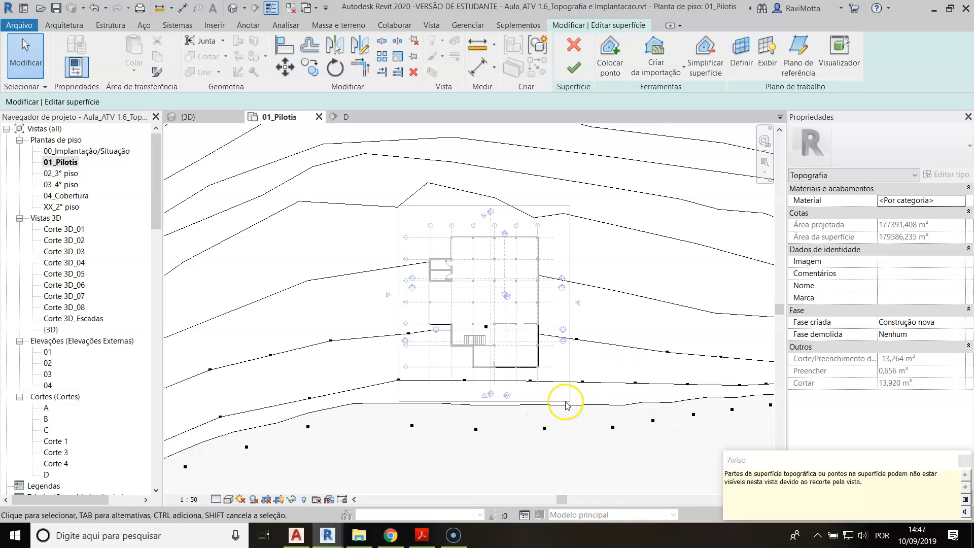
# Delete the interior surface point inside the house footprint, beside the staircase
pyautogui.scroll(1, 566, 404)
pyautogui.scroll(1, 504, 326)
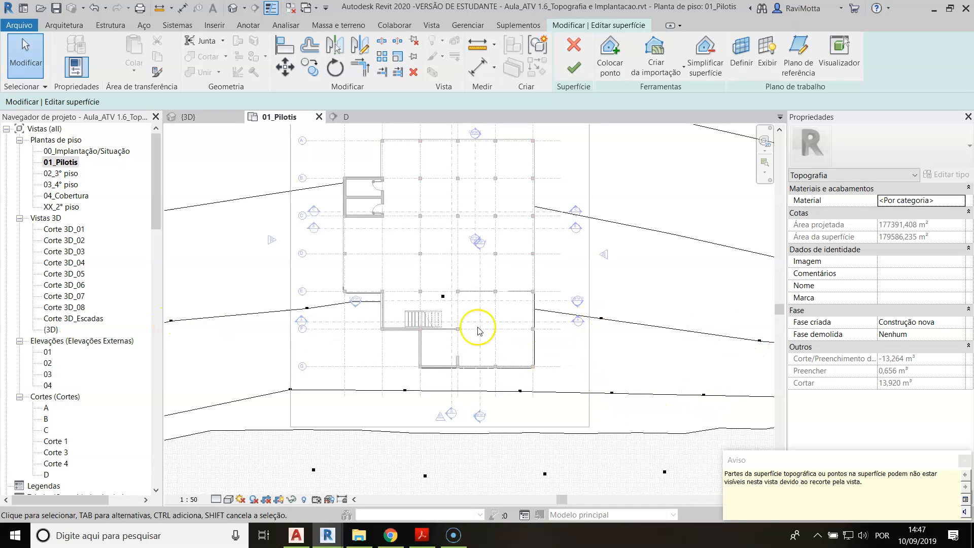
pyautogui.moveTo(390, 161); pyautogui.dragTo(513, 336)
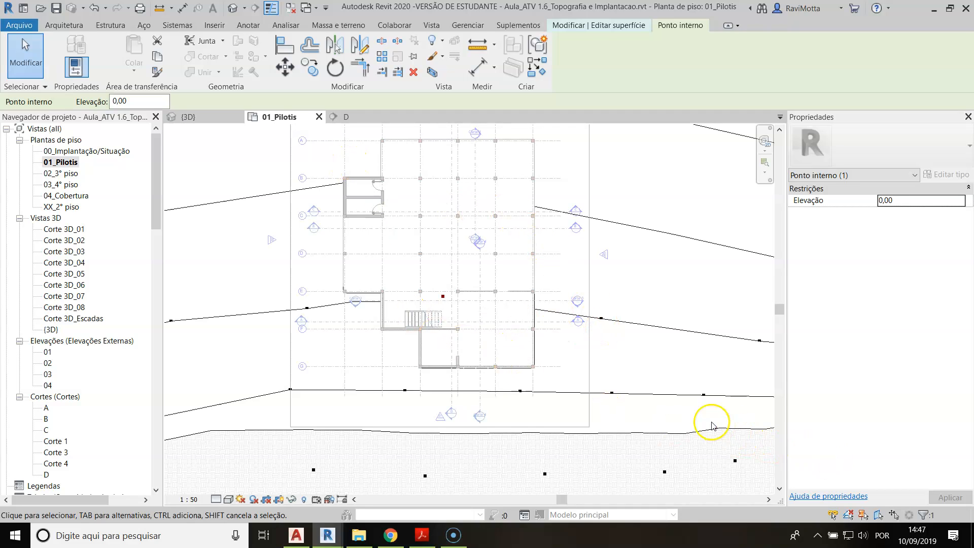
pyautogui.press('Escape')
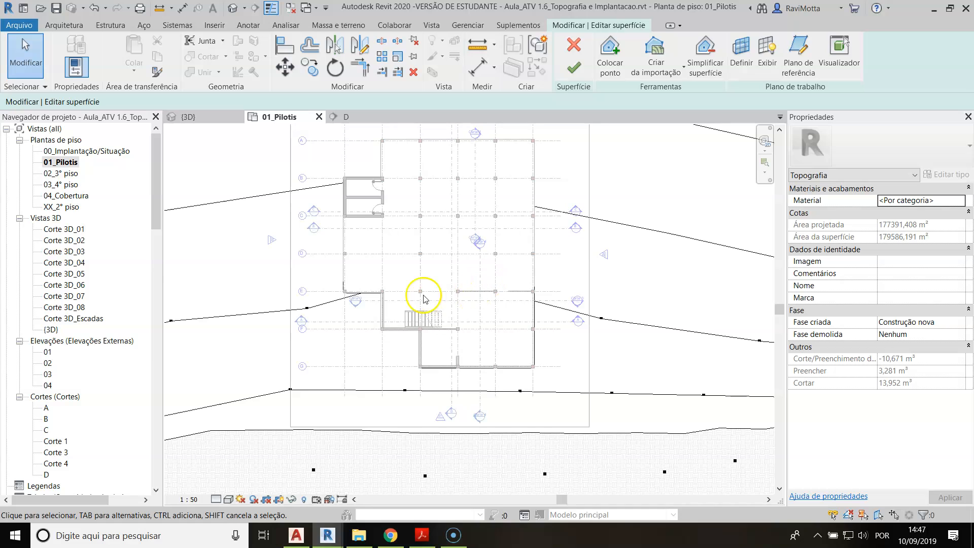
# Check the elevation of the surface point just outside the house near grids E and F, and follow its contour's points across the site
pyautogui.moveTo(446, 223); pyautogui.dragTo(482, 274, button='middle')
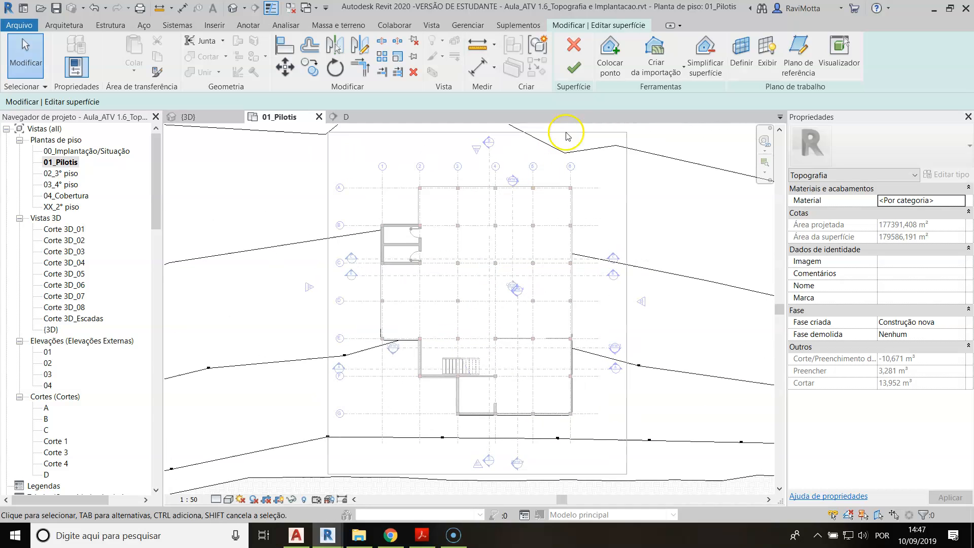
pyautogui.scroll(3, 376, 369)
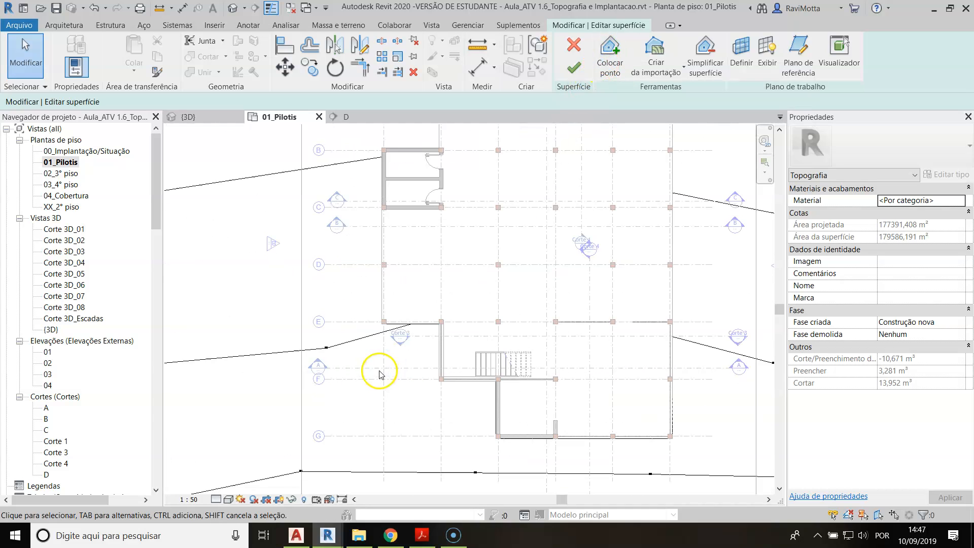
pyautogui.click(327, 349)
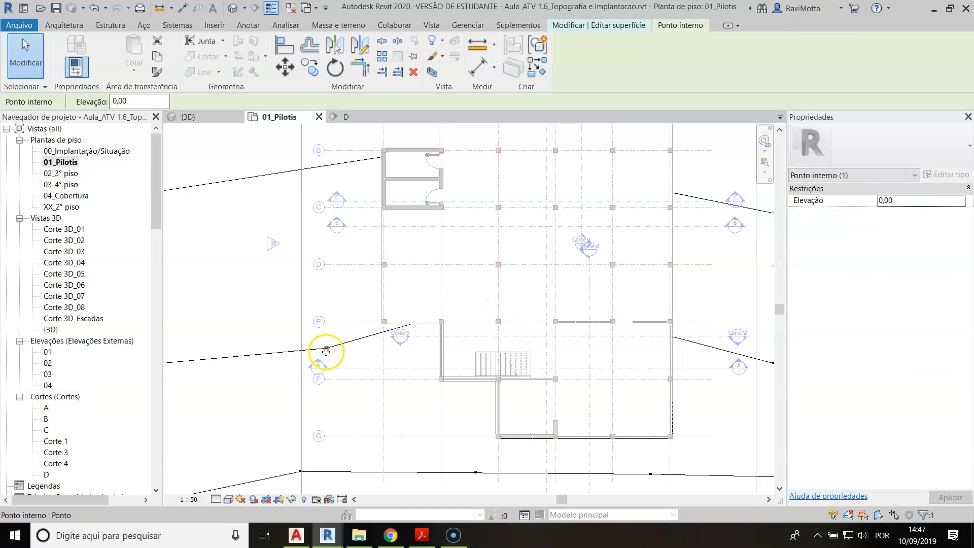
pyautogui.scroll(-3, 326, 350)
pyautogui.moveTo(426, 294); pyautogui.dragTo(554, 254, button='middle')
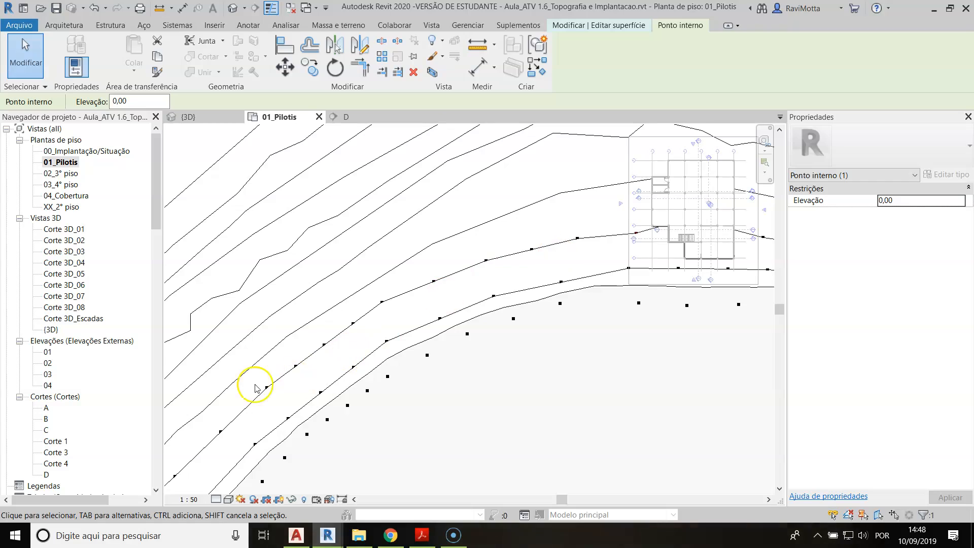
pyautogui.moveTo(256, 388); pyautogui.dragTo(496, 169, button='middle')
pyautogui.scroll(-4, 268, 407)
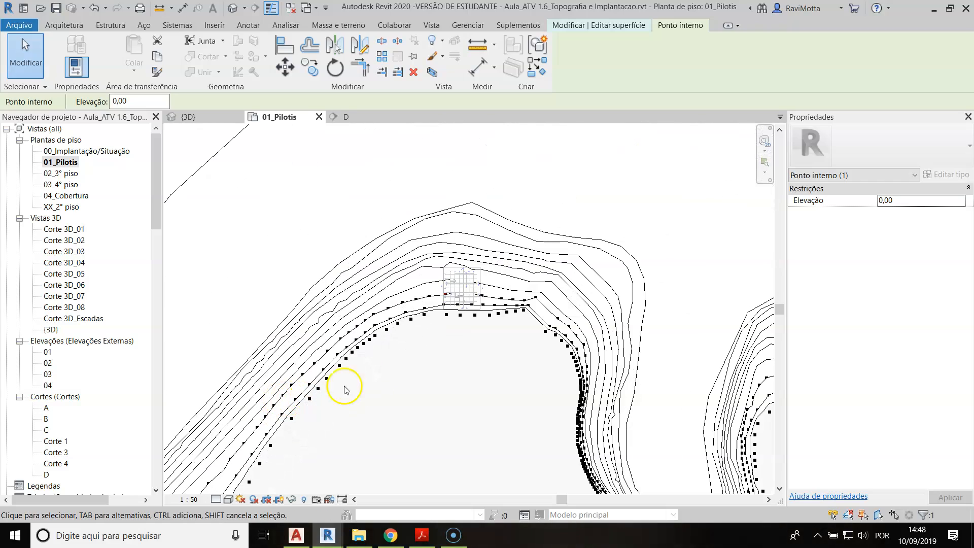
pyautogui.scroll(3, 539, 267)
pyautogui.scroll(-3, 344, 315)
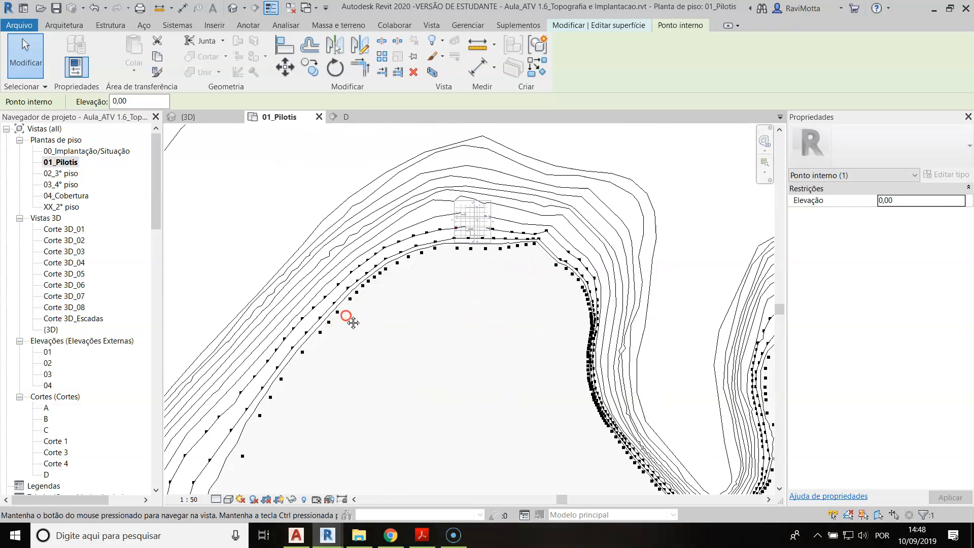
pyautogui.scroll(-2, 409, 315)
pyautogui.scroll(1, 357, 335)
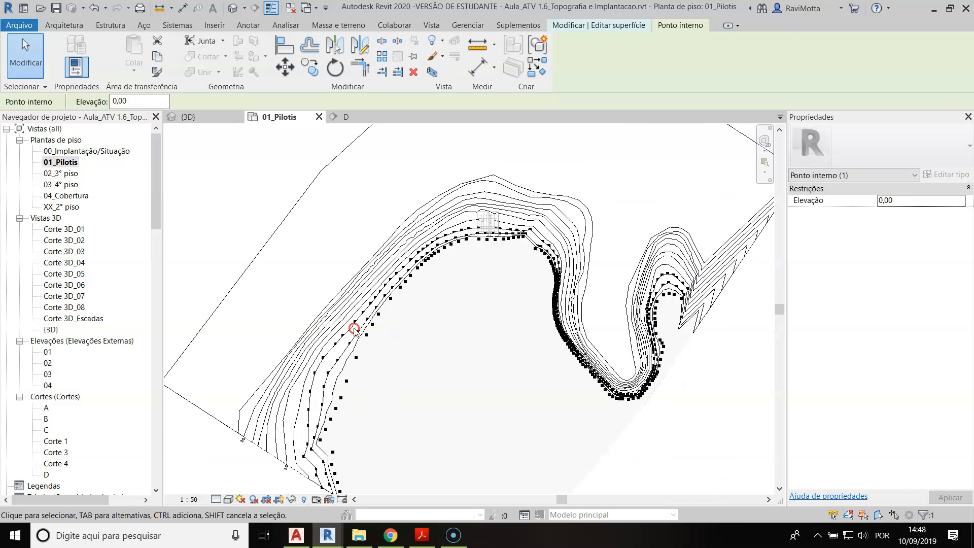
pyautogui.scroll(5, 450, 238)
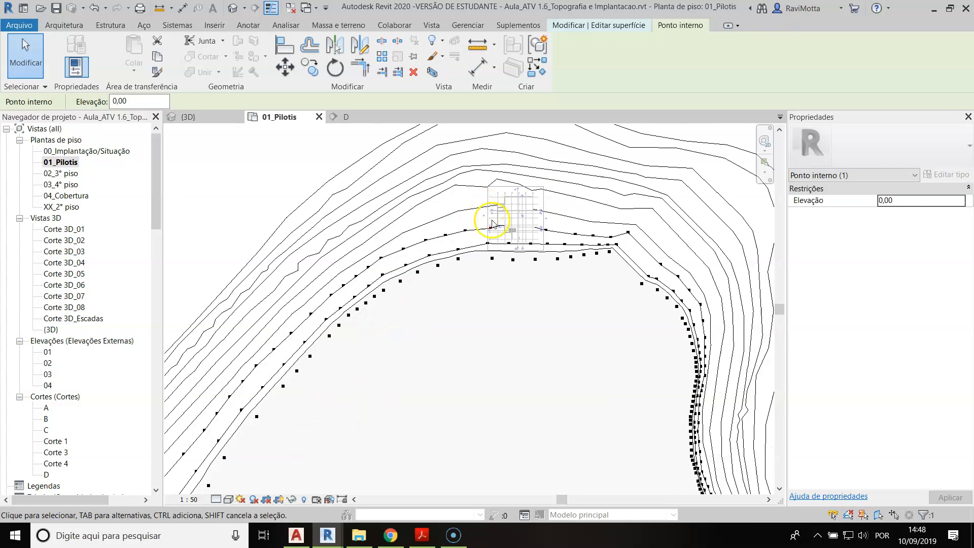
pyautogui.scroll(8, 508, 223)
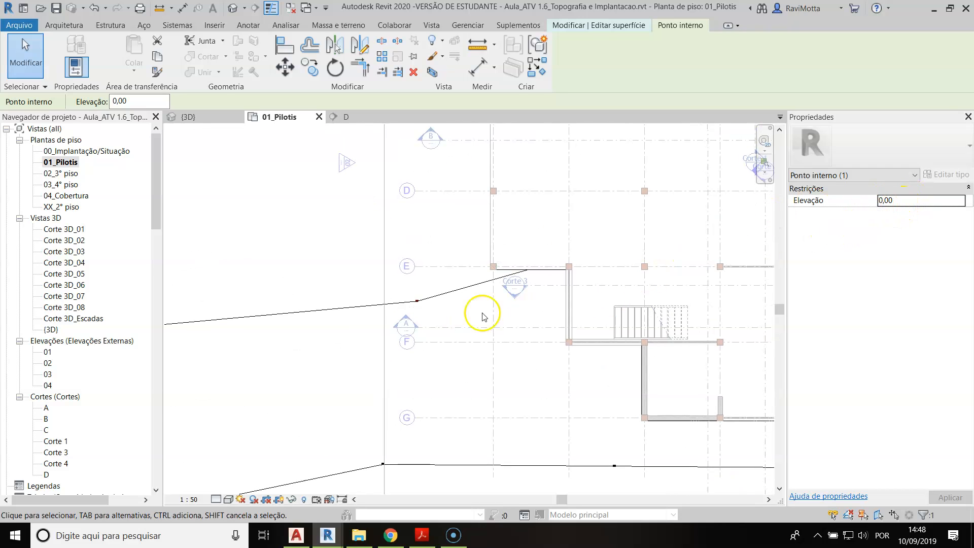
pyautogui.press('Escape')
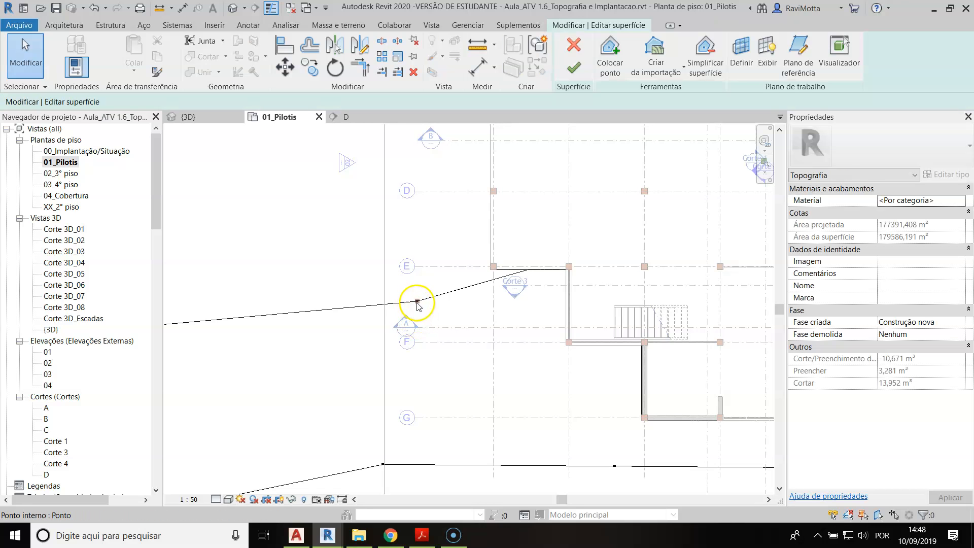
pyautogui.click(416, 303)
pyautogui.scroll(-2, 469, 315)
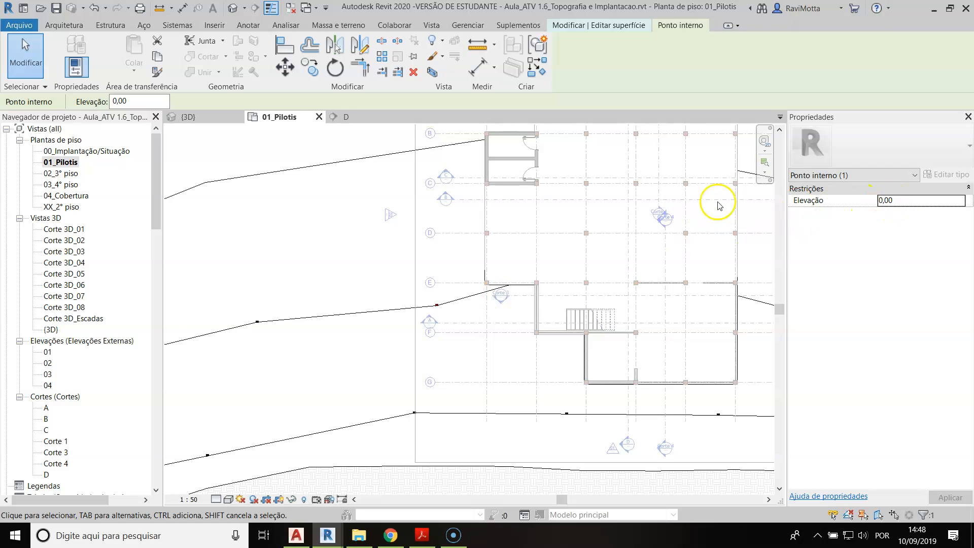
# Place surface points at absolute elevation 0,00 on the outer column corners at B-1 and B-2
pyautogui.click(624, 26)
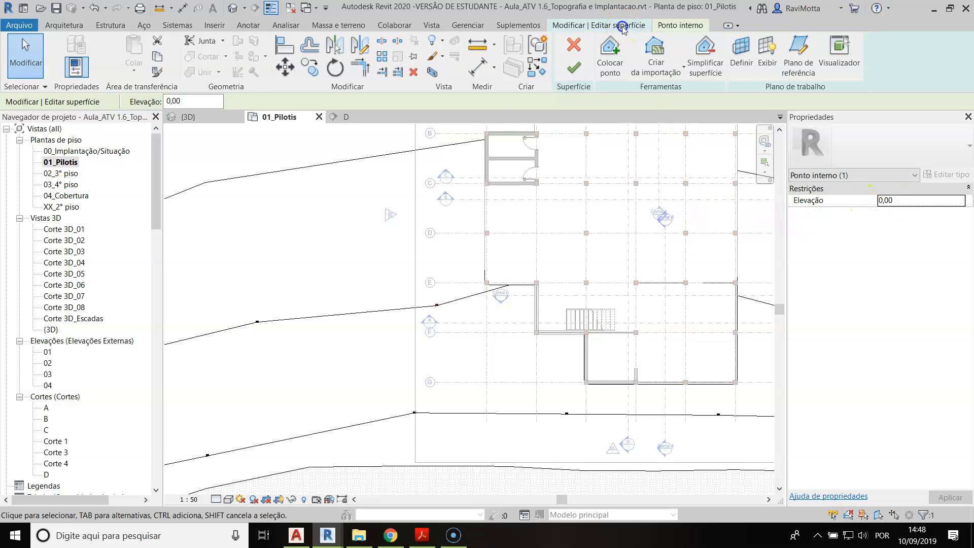
pyautogui.click(610, 50)
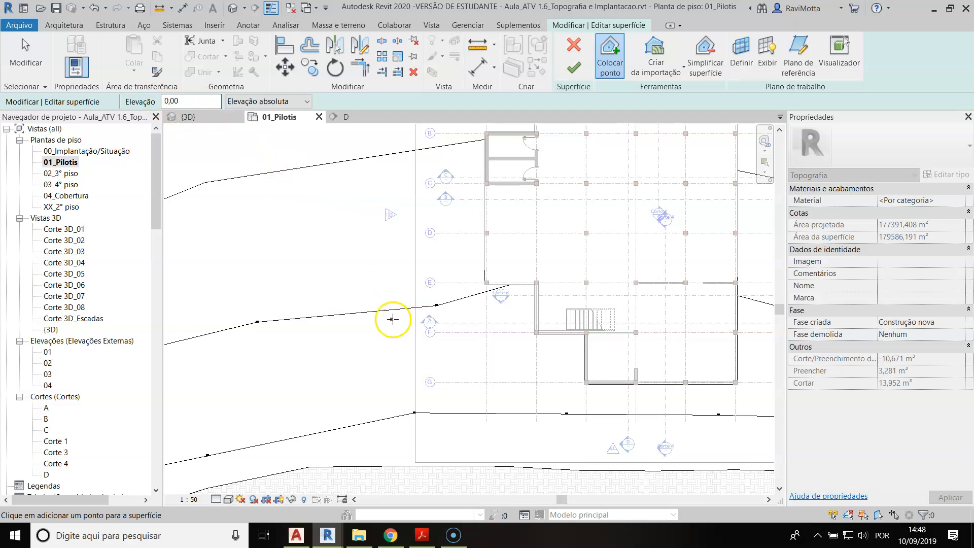
pyautogui.moveTo(526, 254); pyautogui.dragTo(453, 408, button='middle')
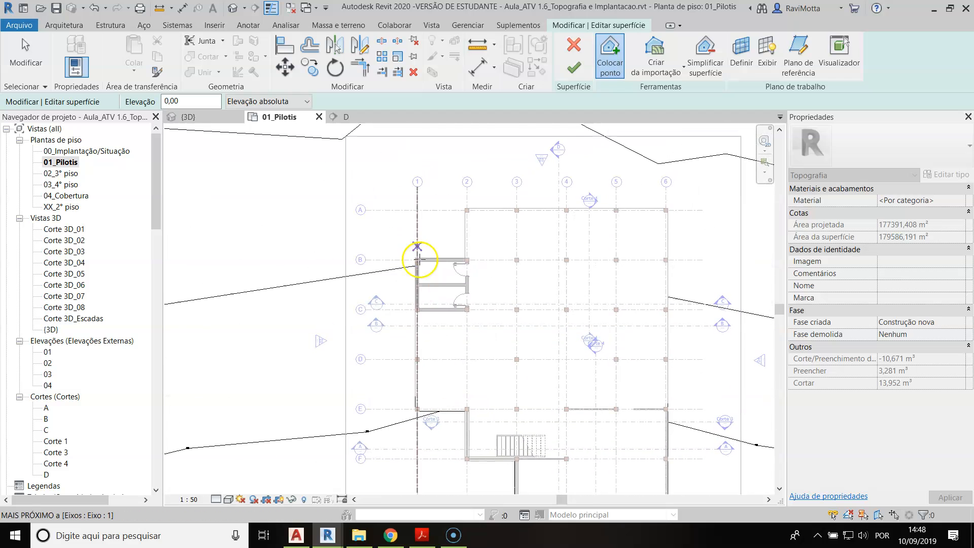
pyautogui.scroll(4, 419, 243)
pyautogui.scroll(3, 411, 270)
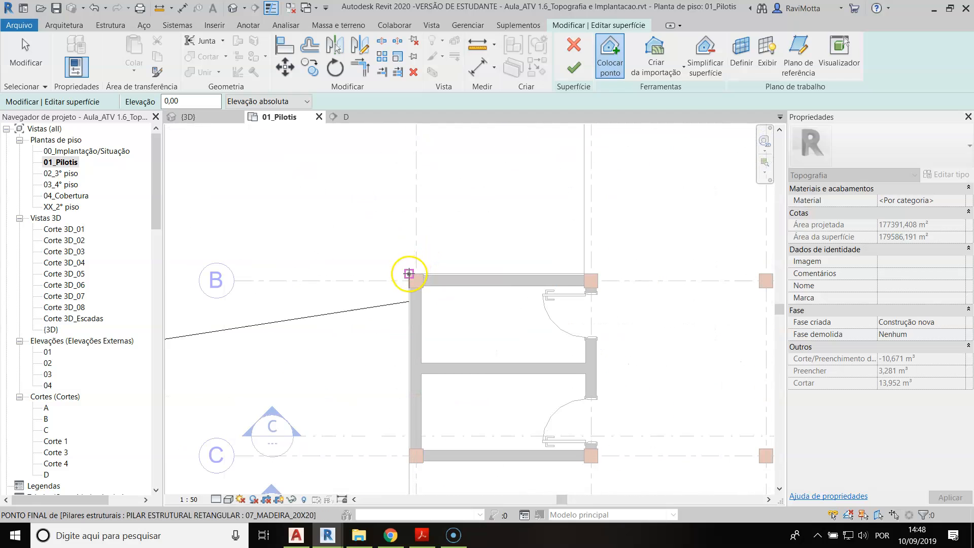
pyautogui.click(408, 274)
pyautogui.click(583, 274)
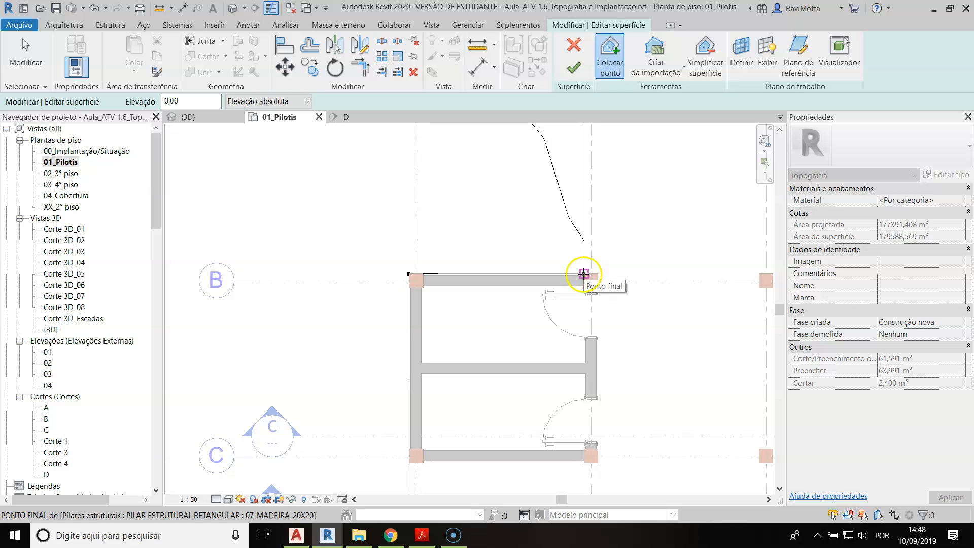
# Add surface points at absolute elevation 0,00 on the outer column corners at A-2 and A-6
pyautogui.scroll(-1, 583, 242)
pyautogui.moveTo(581, 243); pyautogui.dragTo(548, 389, button='middle')
pyautogui.scroll(1, 532, 361)
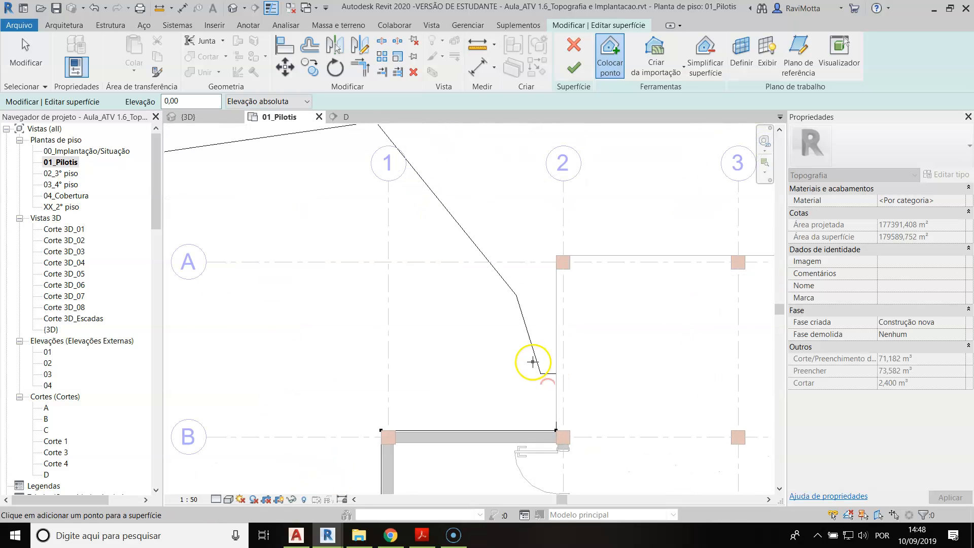
pyautogui.click(556, 256)
pyautogui.scroll(-2, 470, 337)
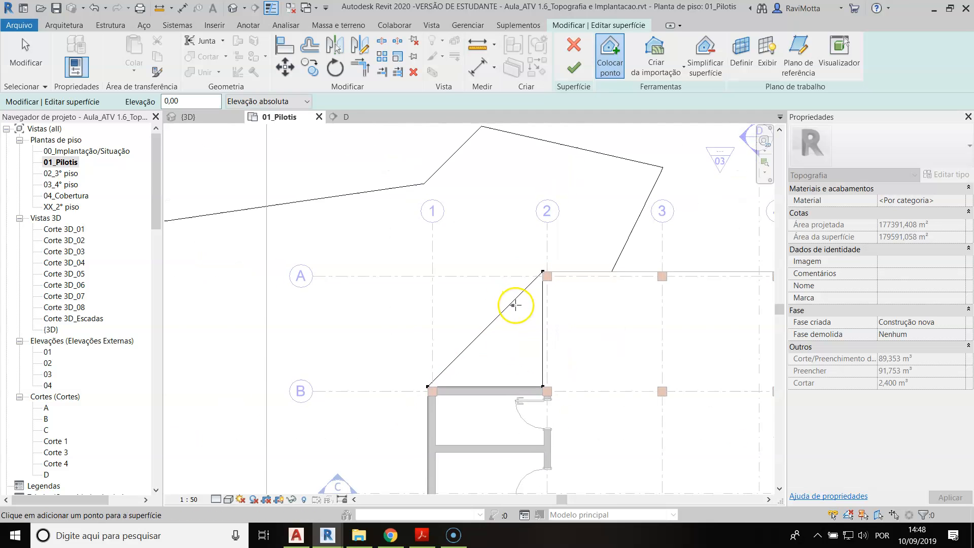
pyautogui.scroll(-1, 594, 296)
pyautogui.moveTo(596, 296); pyautogui.dragTo(392, 296, button='middle')
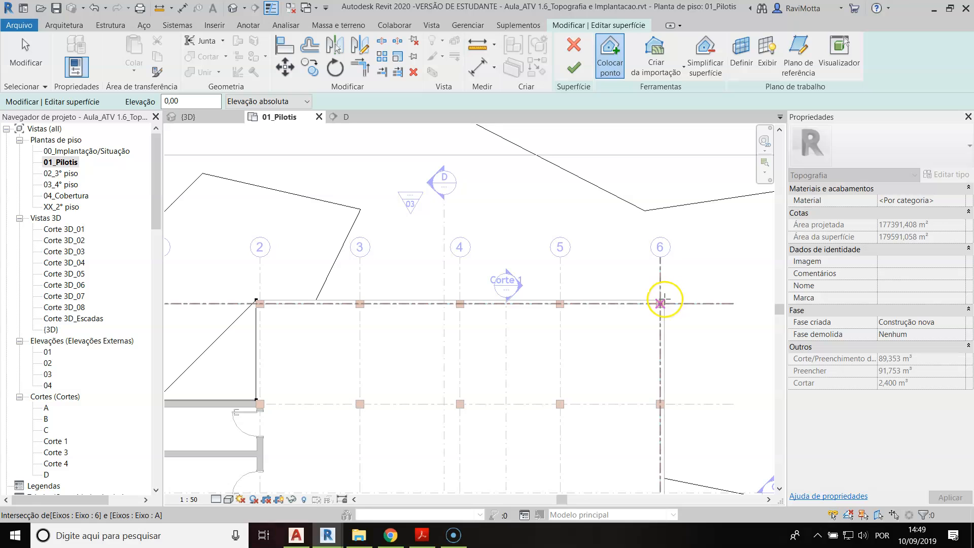
pyautogui.scroll(2, 668, 295)
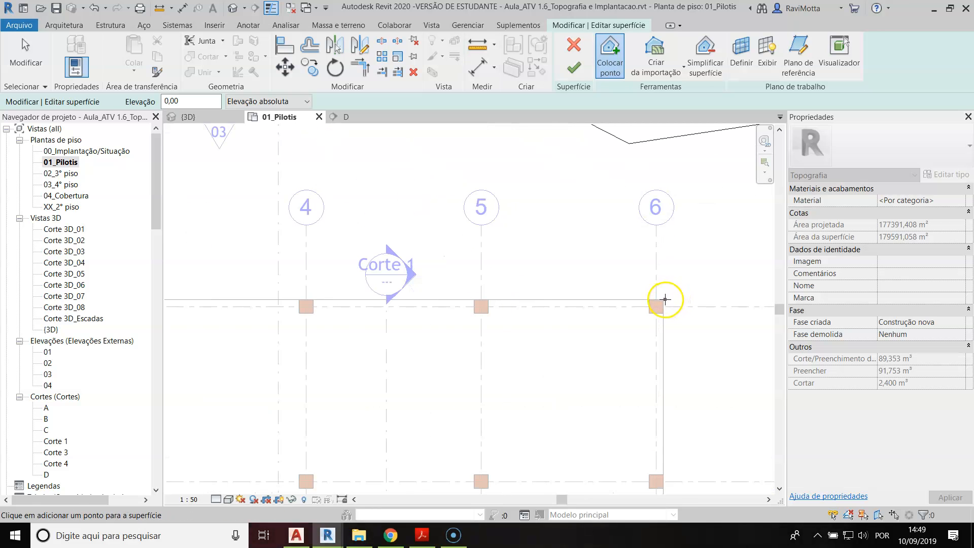
pyautogui.click(664, 299)
pyautogui.scroll(-3, 550, 303)
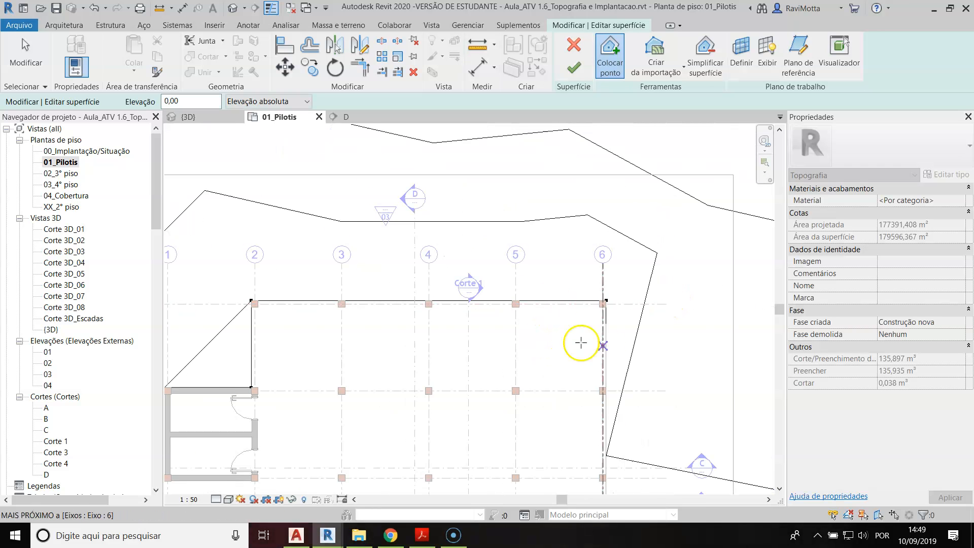
# Add a surface point at absolute elevation 0,00 on the outer corner of the column at G-6
pyautogui.moveTo(584, 329); pyautogui.dragTo(530, 256, button='middle')
pyautogui.scroll(-2, 489, 274)
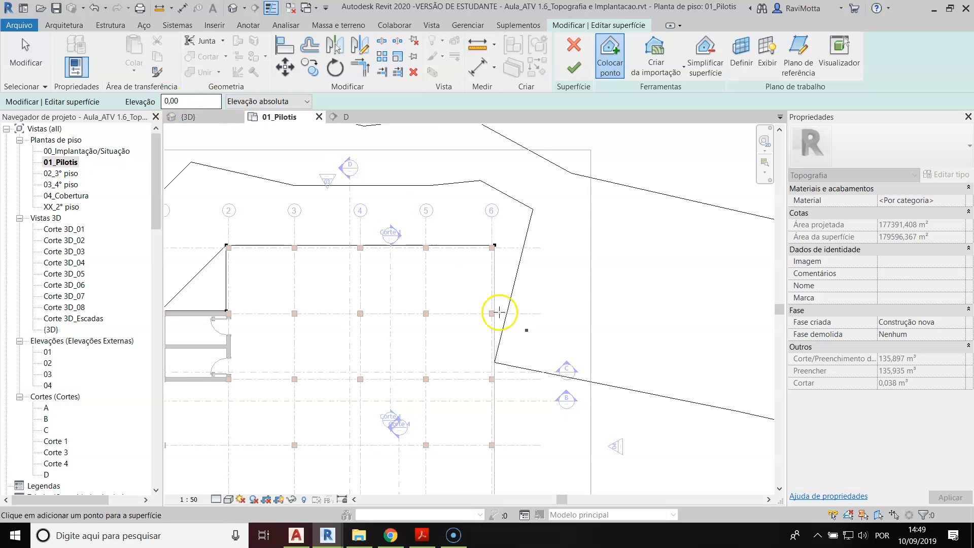
pyautogui.scroll(-3, 532, 365)
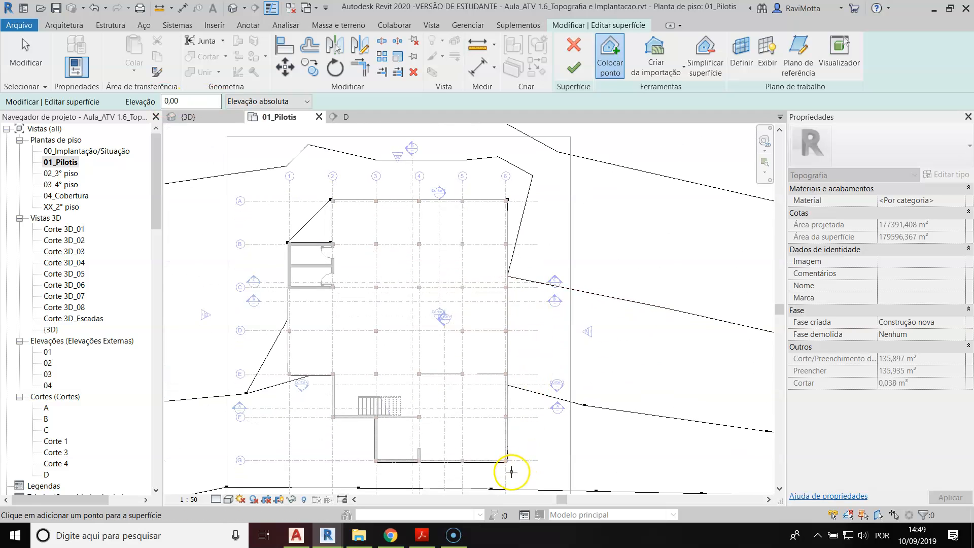
pyautogui.scroll(3, 509, 467)
pyautogui.scroll(2, 505, 458)
pyautogui.scroll(2, 506, 458)
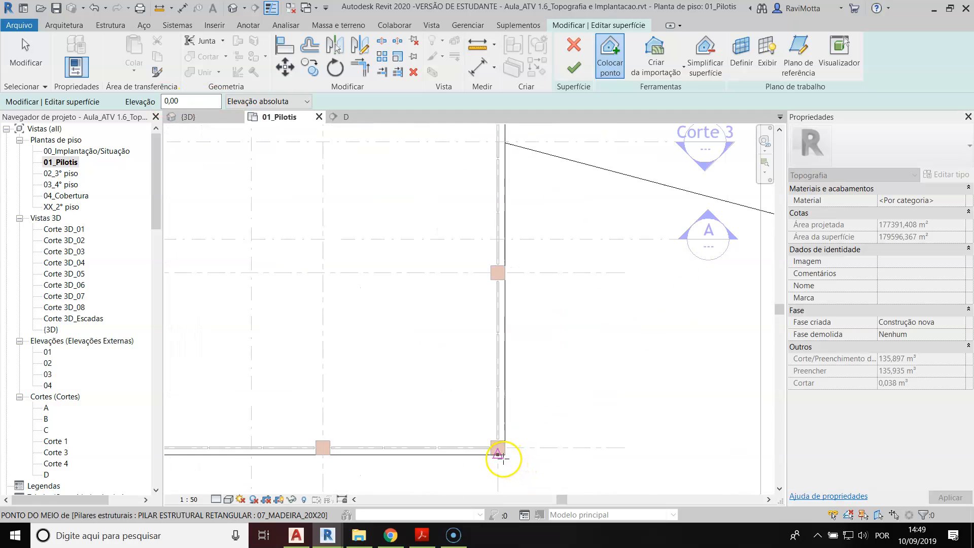
pyautogui.click(506, 455)
pyautogui.scroll(-5, 506, 456)
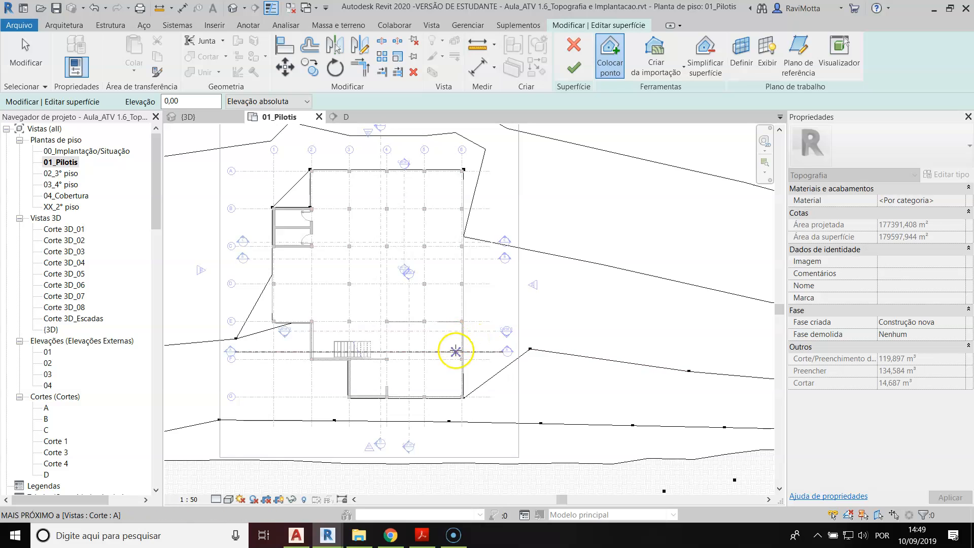
pyautogui.scroll(3, 445, 426)
pyautogui.scroll(2, 444, 425)
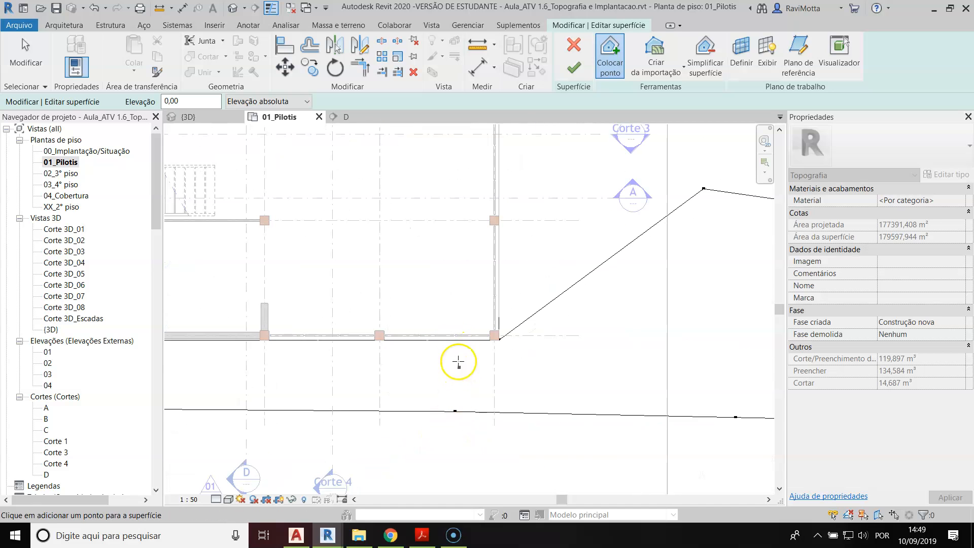
# Add surface points at absolute elevation 0,00 on the outer corners of the columns at G-3 and F-3
pyautogui.scroll(-4, 456, 389)
pyautogui.scroll(1, 277, 364)
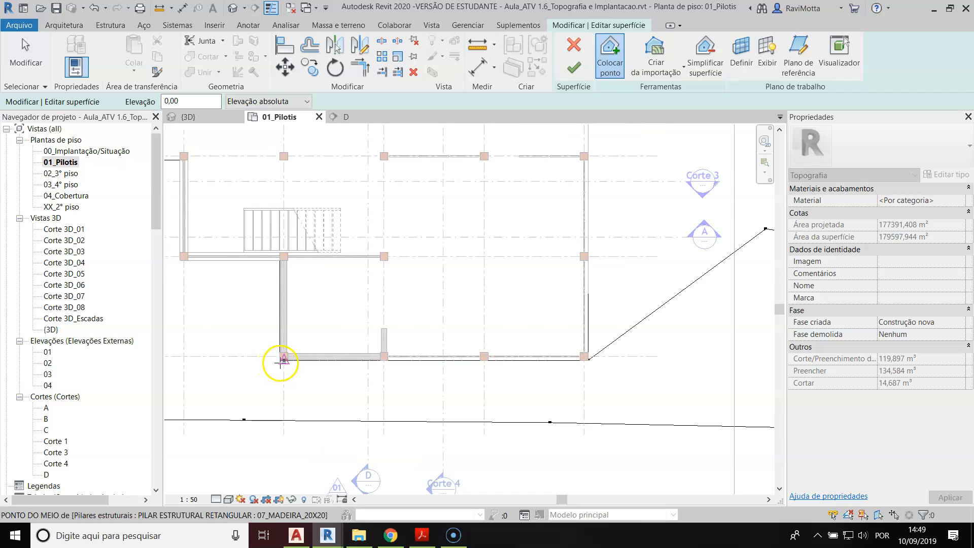
pyautogui.scroll(3, 278, 363)
pyautogui.scroll(1, 278, 363)
pyautogui.click(281, 357)
pyautogui.click(280, 157)
# Add surface points at absolute elevation 0,00 on the outer column corners at F-2, E-2 and E-1
pyautogui.scroll(-1, 308, 237)
pyautogui.moveTo(310, 240); pyautogui.dragTo(591, 306, button='middle')
pyautogui.click(415, 243)
pyautogui.scroll(-1, 383, 279)
pyautogui.moveTo(382, 278); pyautogui.dragTo(373, 373, button='middle')
pyautogui.click(397, 263)
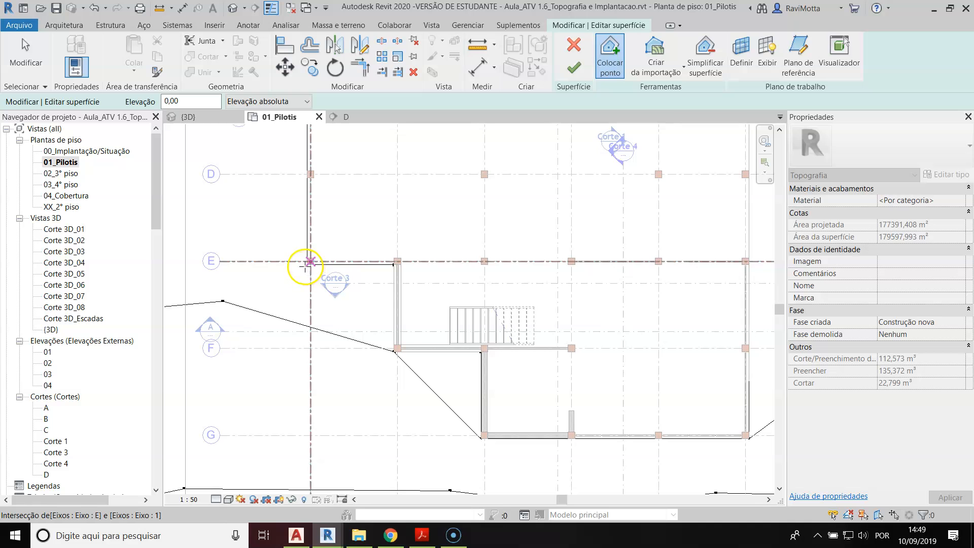
pyautogui.scroll(2, 307, 264)
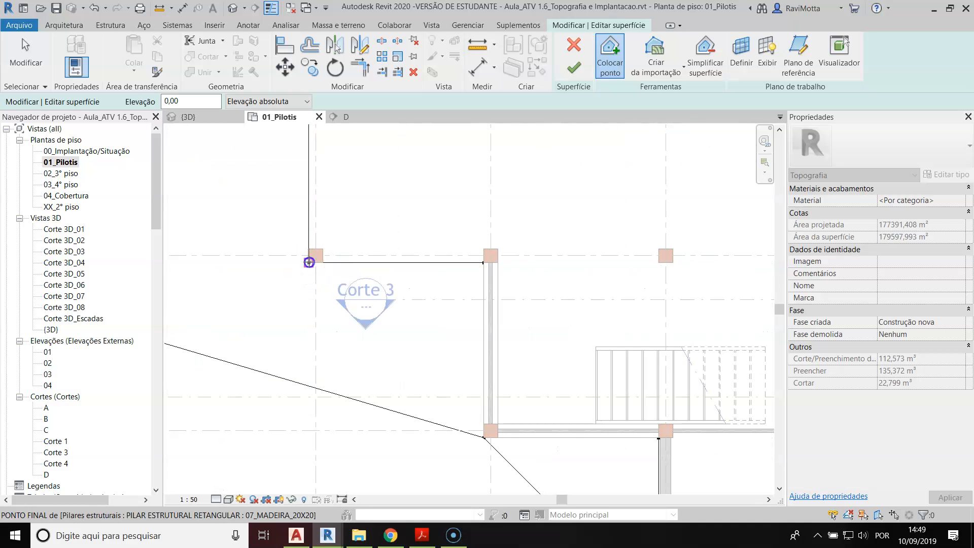
# Add a surface point at absolute elevation 0,00 on the pad's edge along grid 6, between E and F close to F
pyautogui.scroll(-3, 309, 262)
pyautogui.scroll(-4, 416, 368)
pyautogui.moveTo(554, 383); pyautogui.dragTo(424, 233, button='middle')
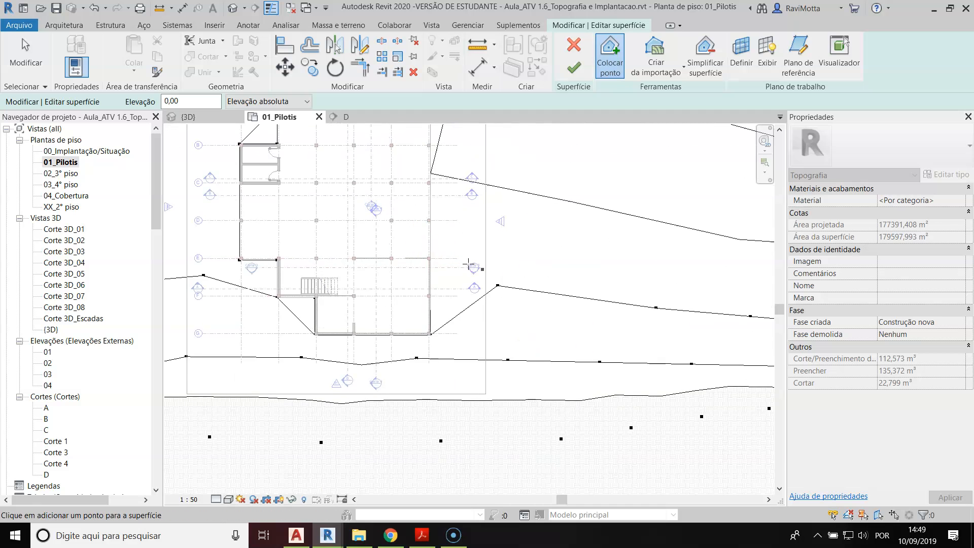
pyautogui.scroll(1, 468, 262)
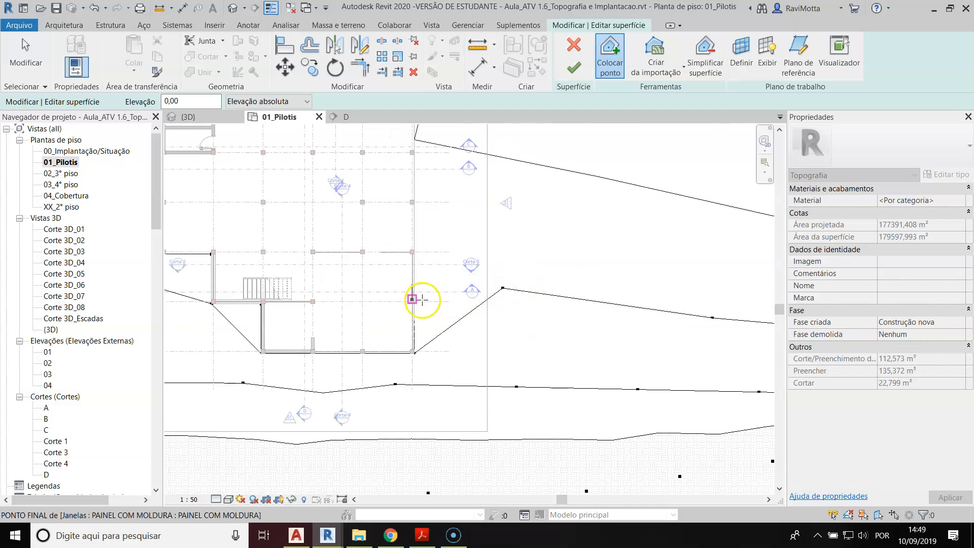
pyautogui.scroll(3, 422, 299)
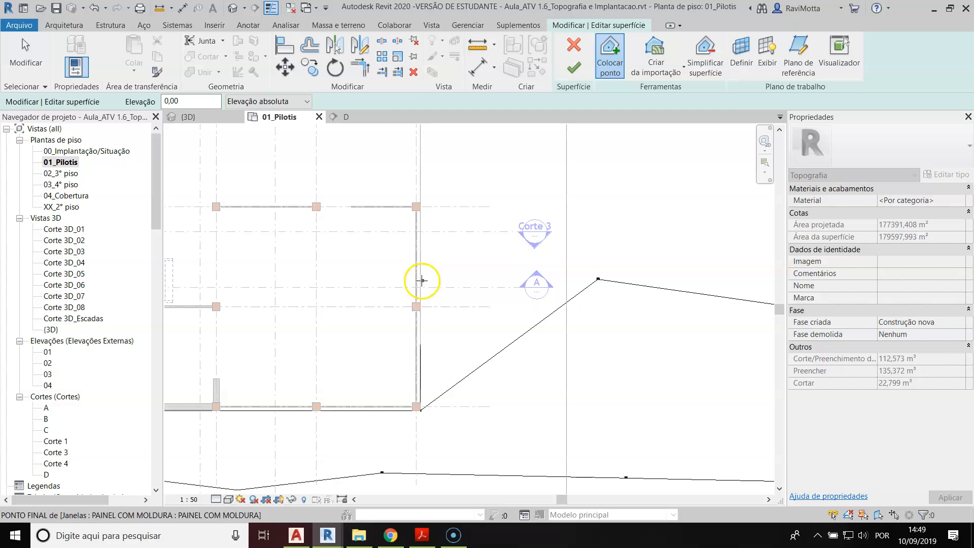
pyautogui.scroll(2, 424, 279)
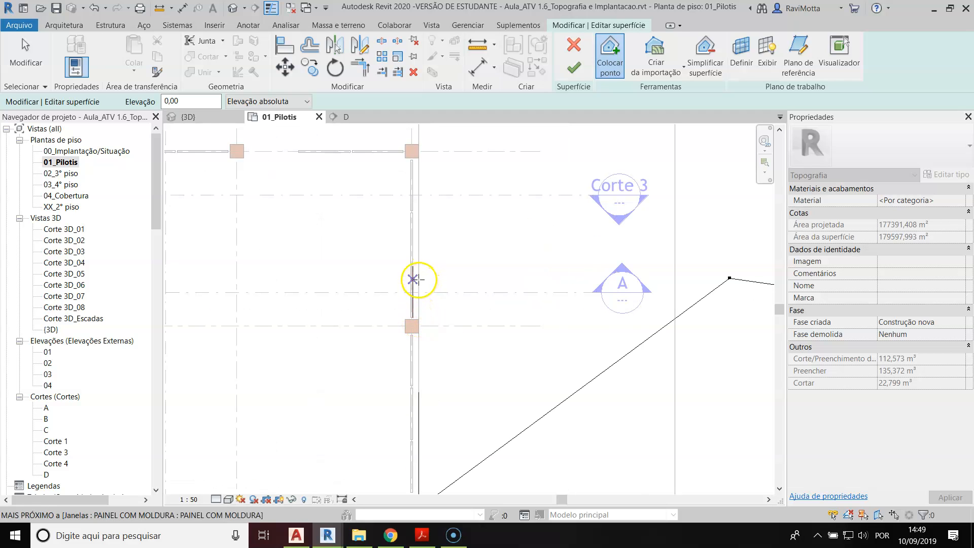
pyautogui.click(441, 337)
# Finish editing the topography surface
pyautogui.scroll(-4, 435, 322)
pyautogui.moveTo(460, 338); pyautogui.dragTo(532, 452, button='middle')
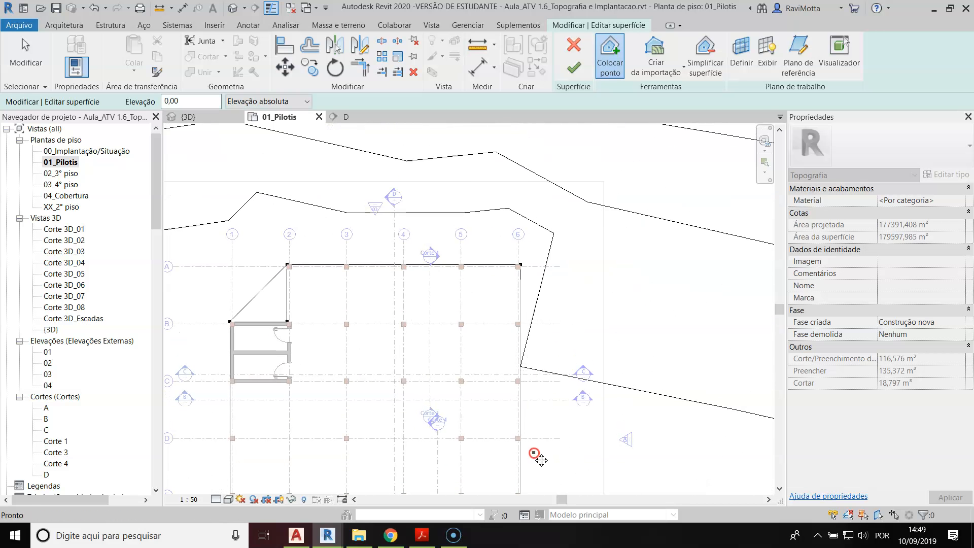
pyautogui.scroll(-2, 502, 366)
pyautogui.scroll(-4, 502, 366)
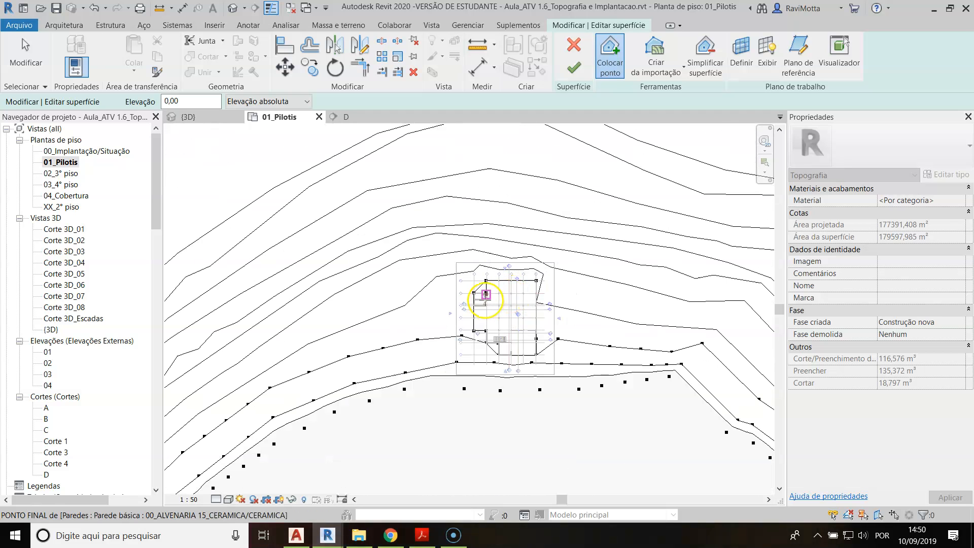
pyautogui.click(572, 176)
pyautogui.scroll(2, 553, 233)
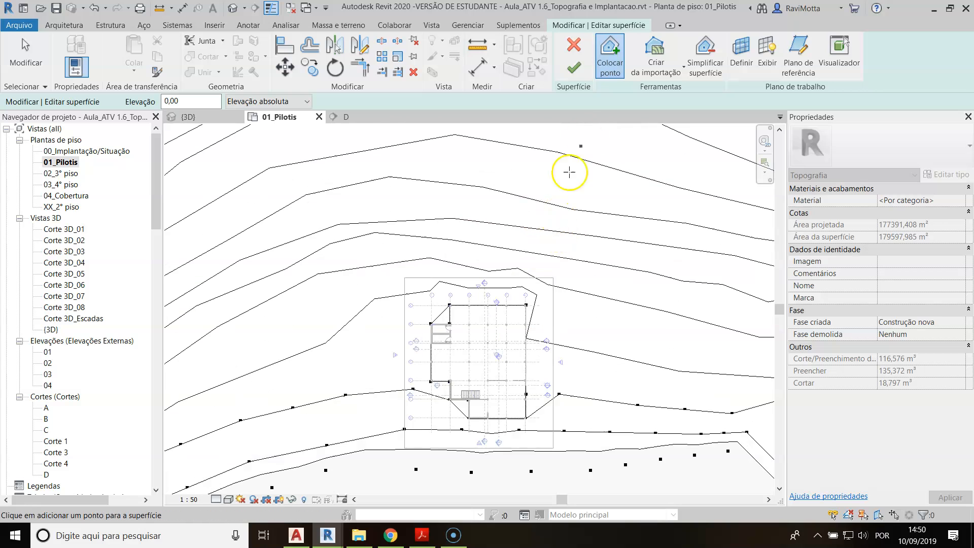
pyautogui.click(574, 69)
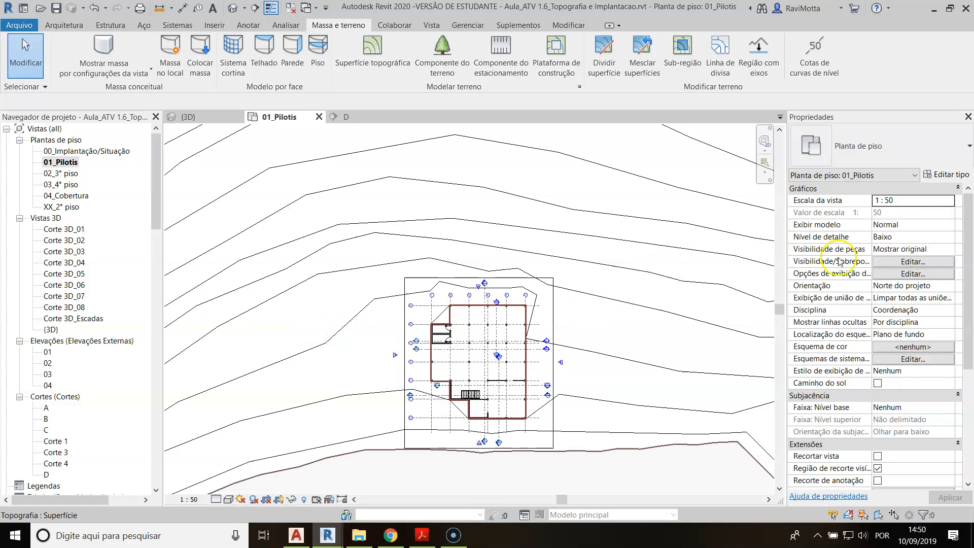
# Set both the bottom level and the view depth level of the 01_Pilotis view range to Ilimitada
pyautogui.click(60, 162)
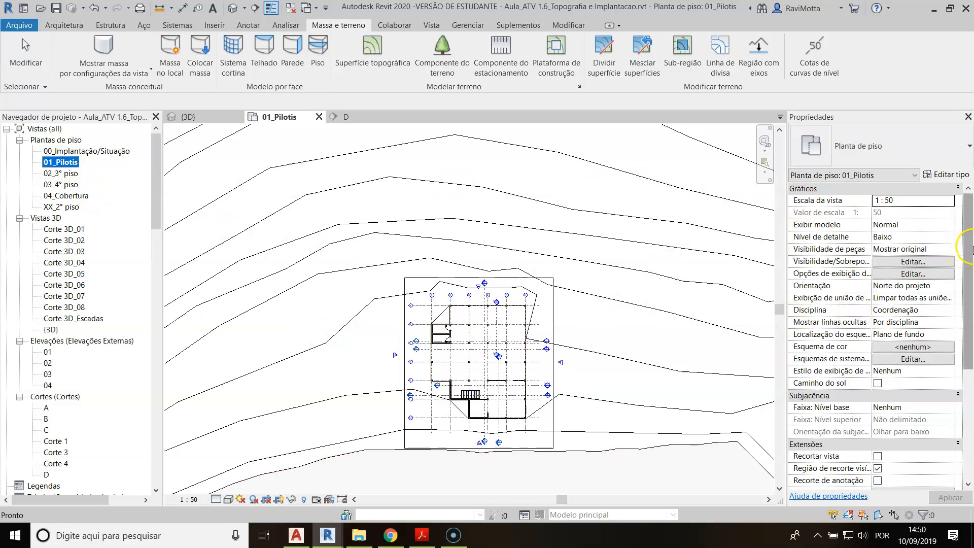
pyautogui.scroll(-4, 865, 364)
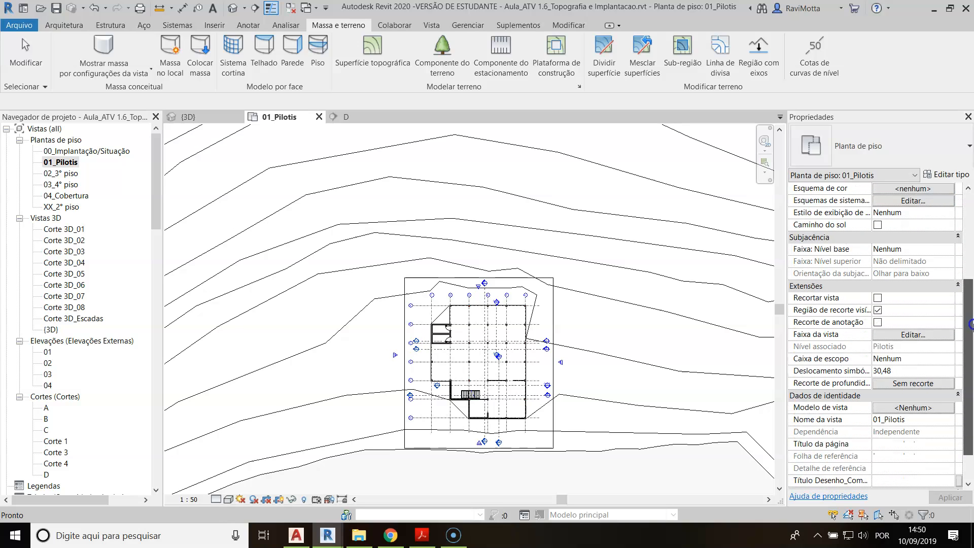
pyautogui.click(921, 336)
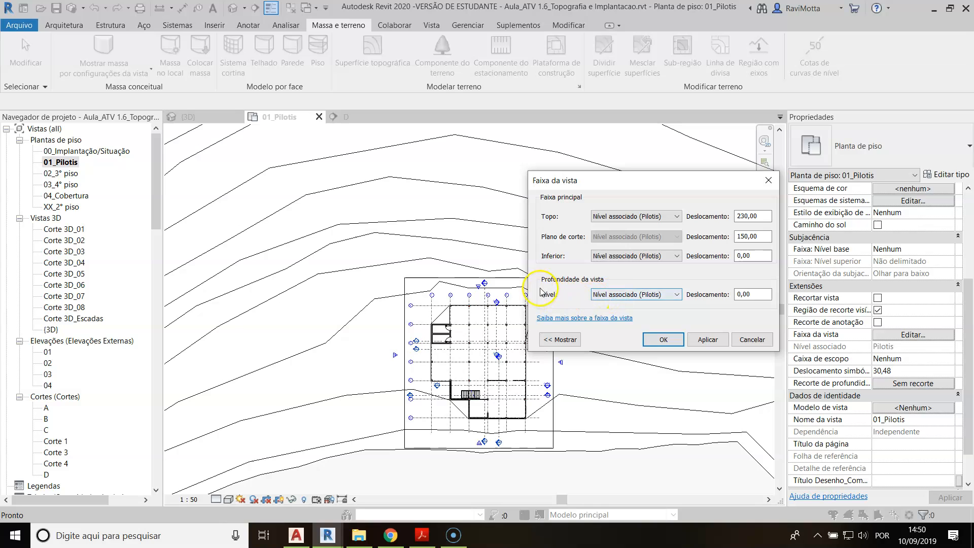
pyautogui.click(675, 298)
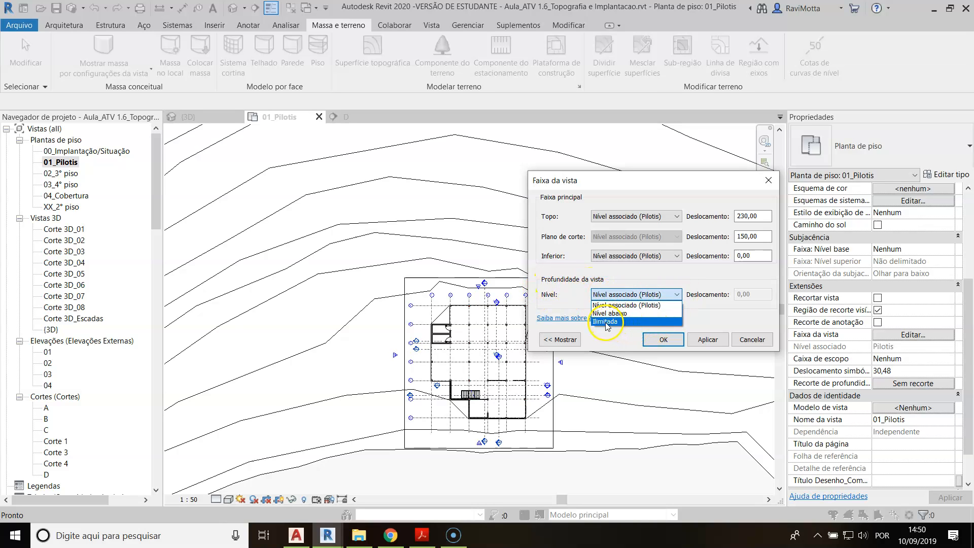
pyautogui.click(606, 322)
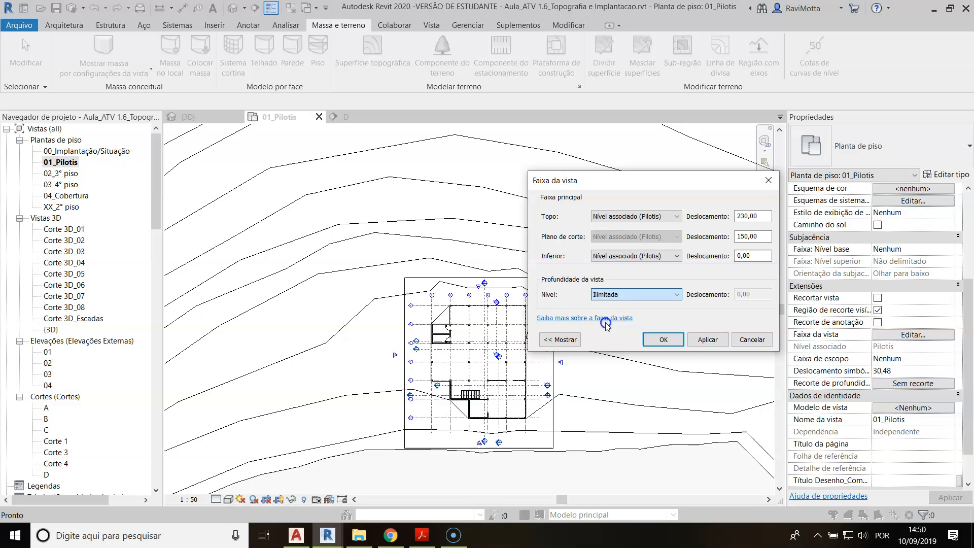
pyautogui.click(677, 257)
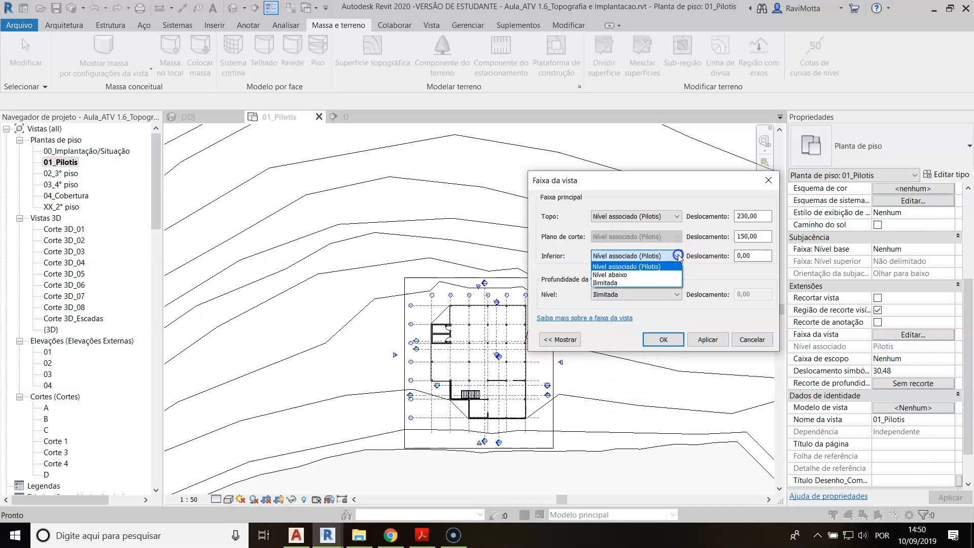
pyautogui.click(610, 283)
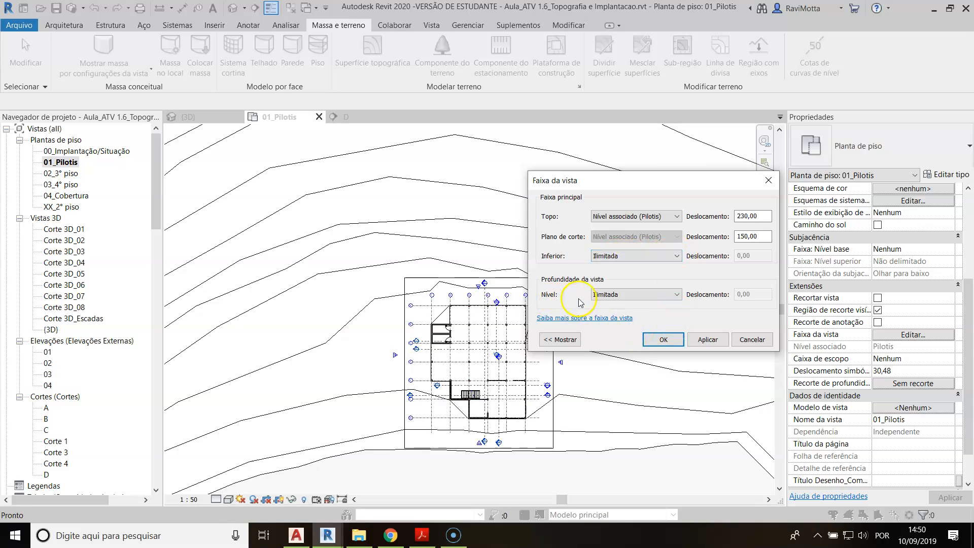
pyautogui.click(663, 340)
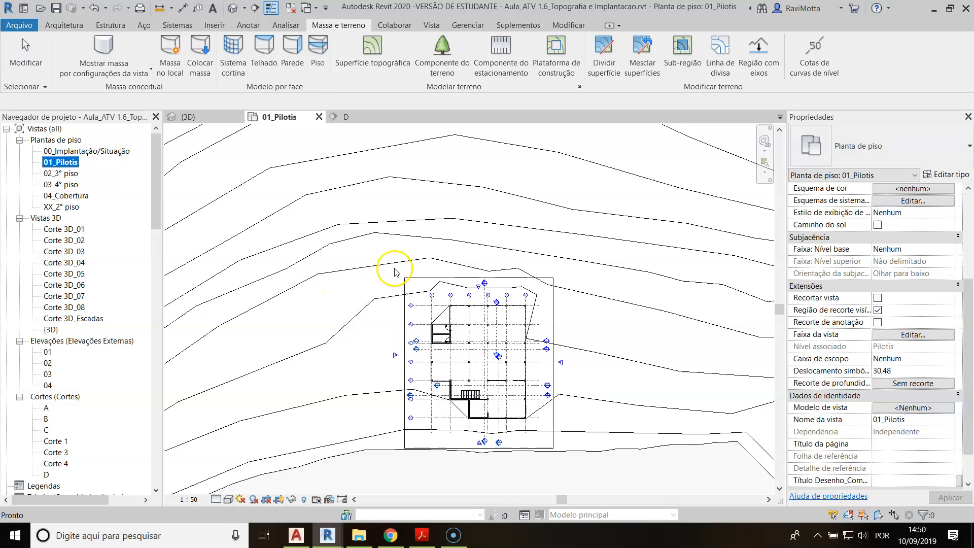
# Reopen the topography surface for editing and add a point at absolute elevation 0,00 on the pad's edge by column A-4
pyautogui.click(627, 304)
pyautogui.click(574, 56)
pyautogui.scroll(5, 501, 293)
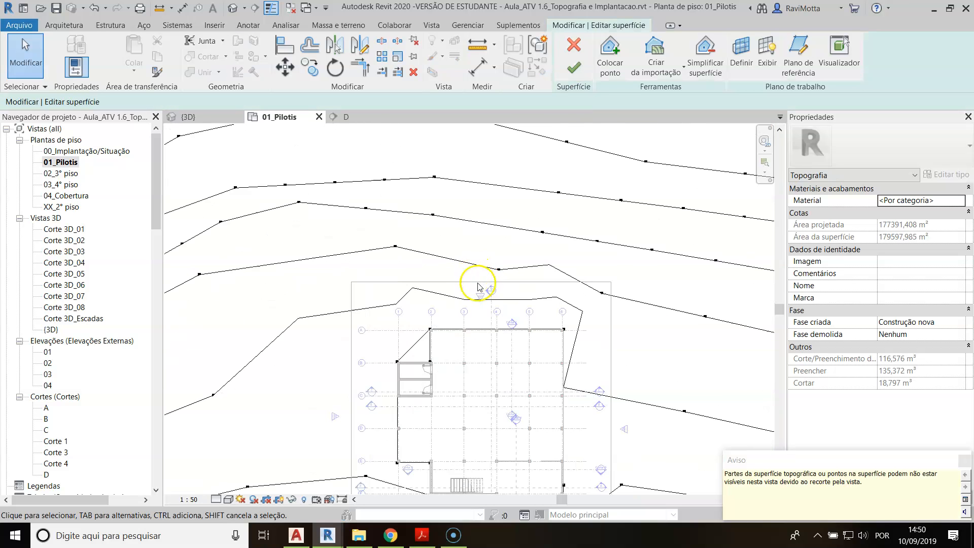
pyautogui.click(610, 53)
pyautogui.scroll(2, 500, 330)
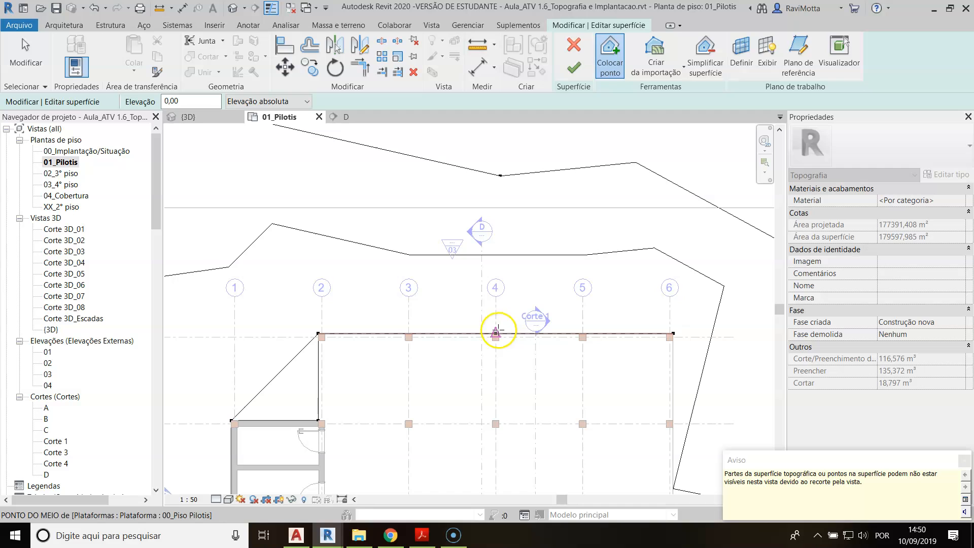
pyautogui.click(499, 175)
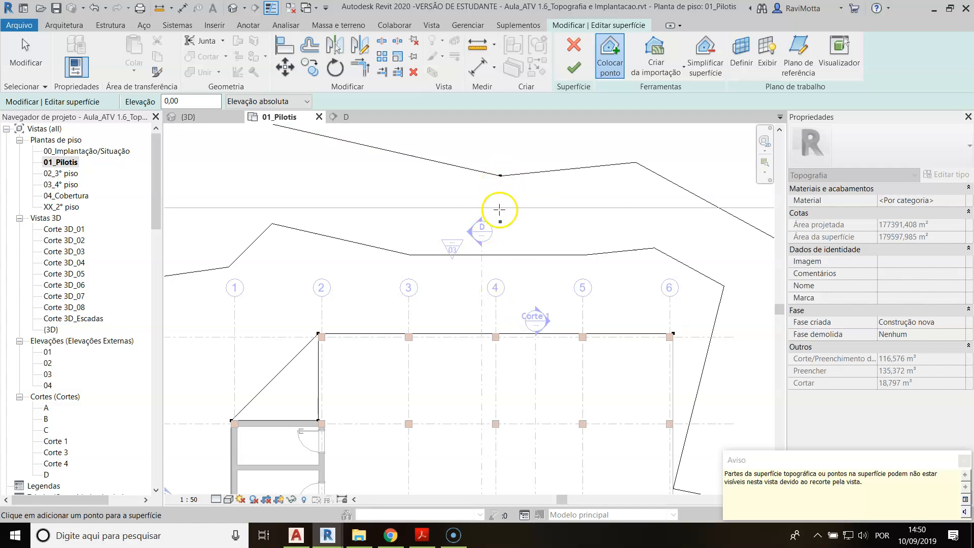
pyautogui.click(496, 333)
# Add a surface point at absolute elevation 0,00 on the pad's edge along grid 6, midway between B and C
pyautogui.scroll(-1, 398, 337)
pyautogui.scroll(-2, 385, 327)
pyautogui.moveTo(563, 382); pyautogui.dragTo(469, 261, button='middle')
pyautogui.scroll(1, 456, 299)
pyautogui.click(457, 293)
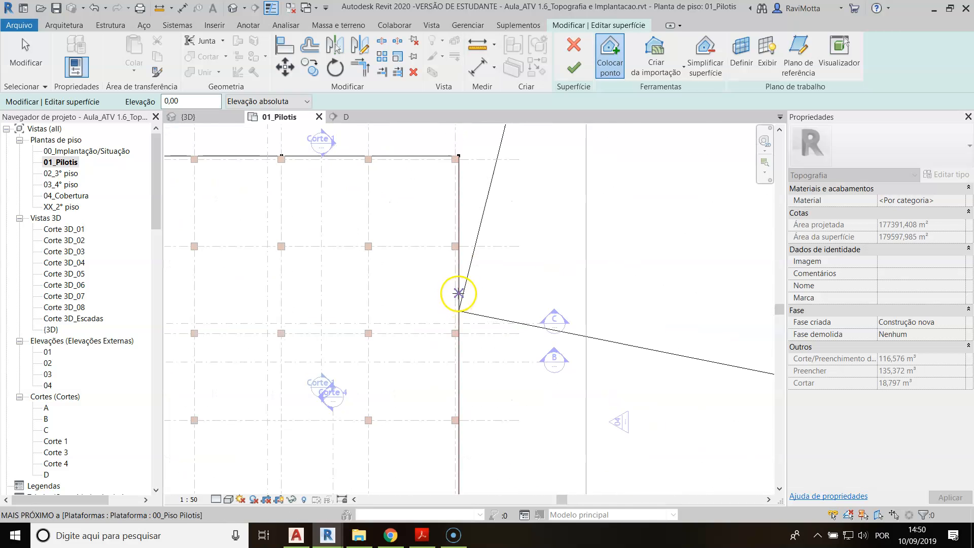
# Apply the added surface points and leave the topography's editing mode
pyautogui.scroll(-2, 505, 350)
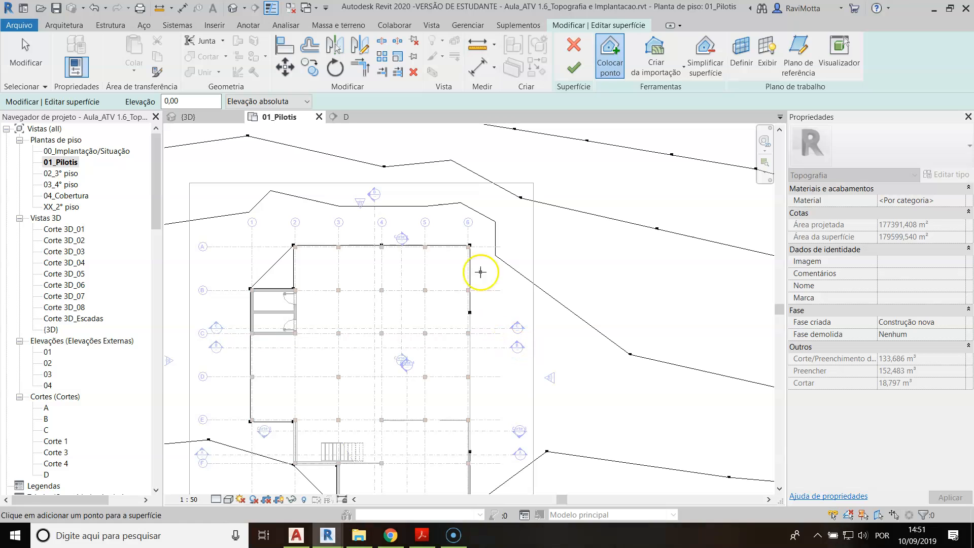
pyautogui.scroll(-2, 547, 325)
pyautogui.moveTo(557, 350); pyautogui.dragTo(526, 271, button='middle')
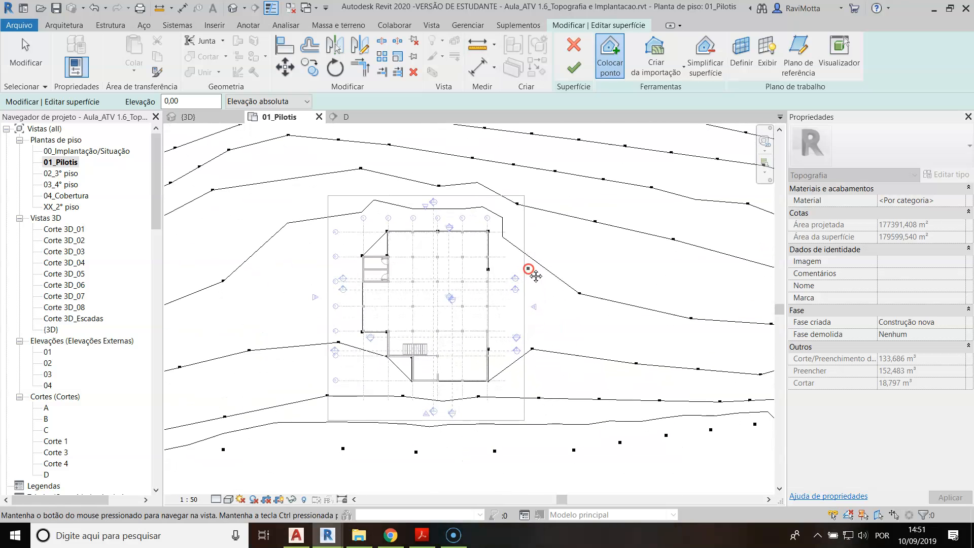
pyautogui.scroll(1, 554, 309)
pyautogui.click(500, 357)
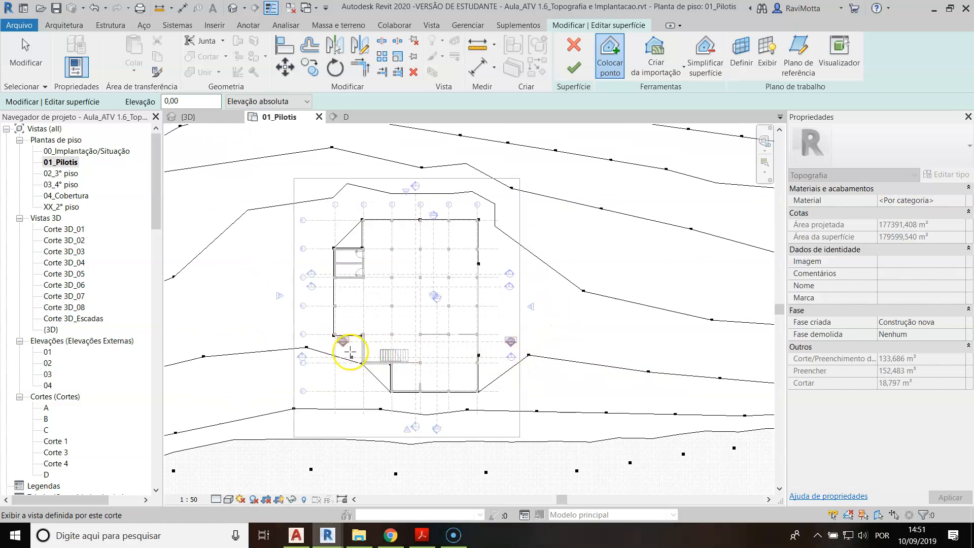
pyautogui.click(573, 68)
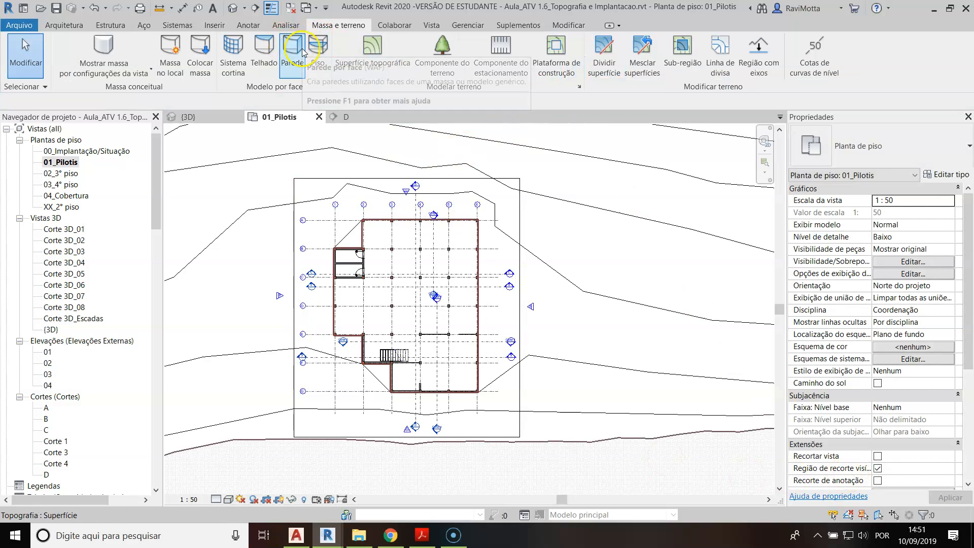
# Open the 3D view and inspect how the terrain meets the pad's edge along the house's grid 6 side
pyautogui.click(232, 9)
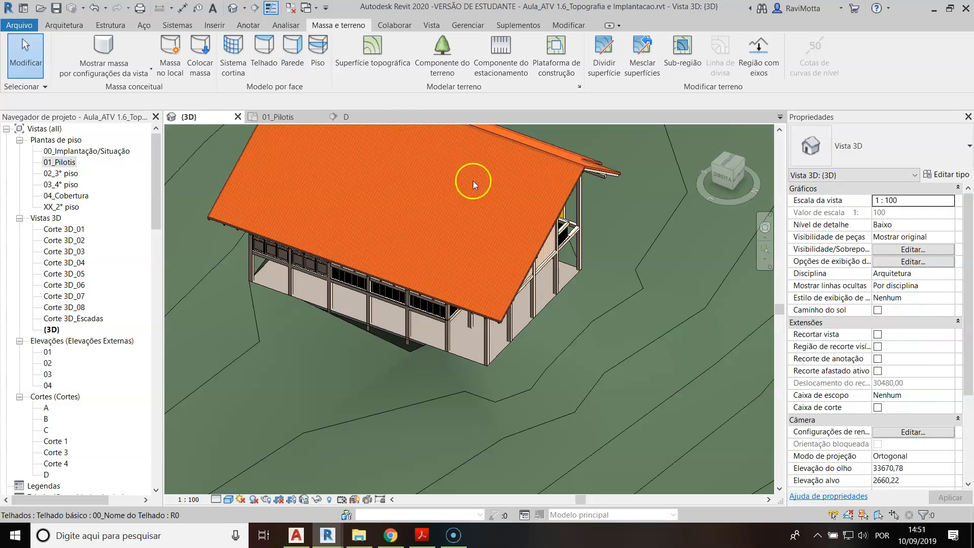
pyautogui.scroll(5, 373, 372)
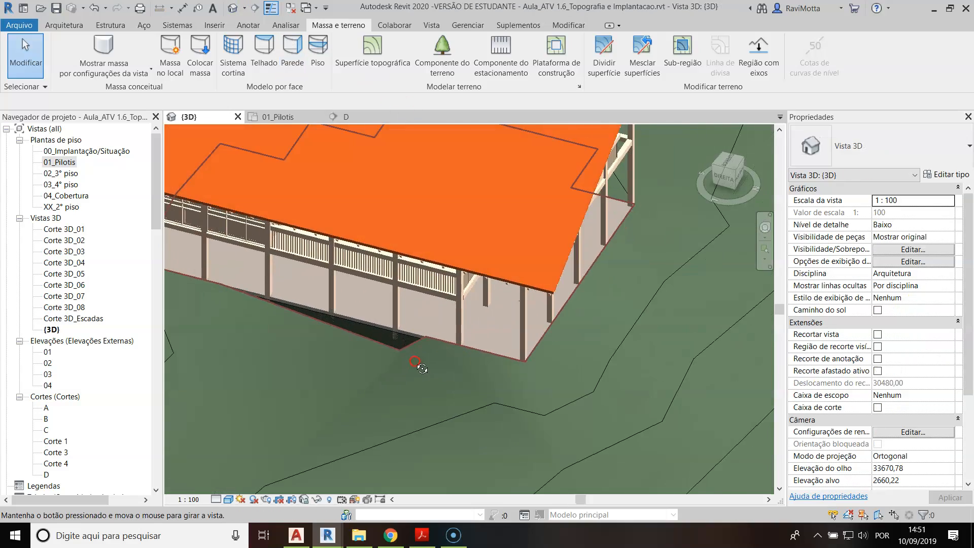
pyautogui.keyDown('shift'); pyautogui.moveTo(609, 349); pyautogui.dragTo(528, 304); pyautogui.keyUp('shift')
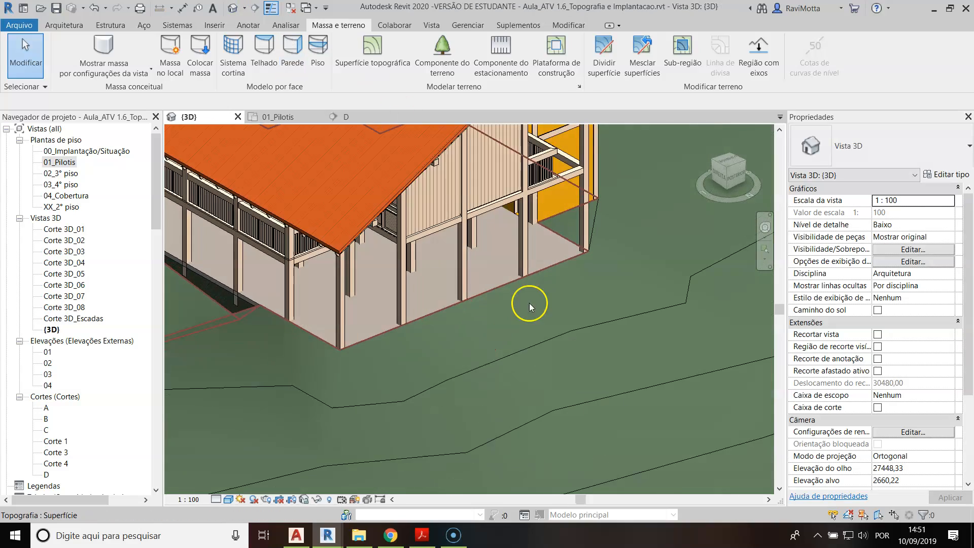
pyautogui.scroll(2, 560, 271)
pyautogui.moveTo(265, 375); pyautogui.dragTo(634, 269, button='middle')
pyautogui.keyDown('shift'); pyautogui.moveTo(355, 244); pyautogui.dragTo(466, 270, button='middle'); pyautogui.keyUp('shift')
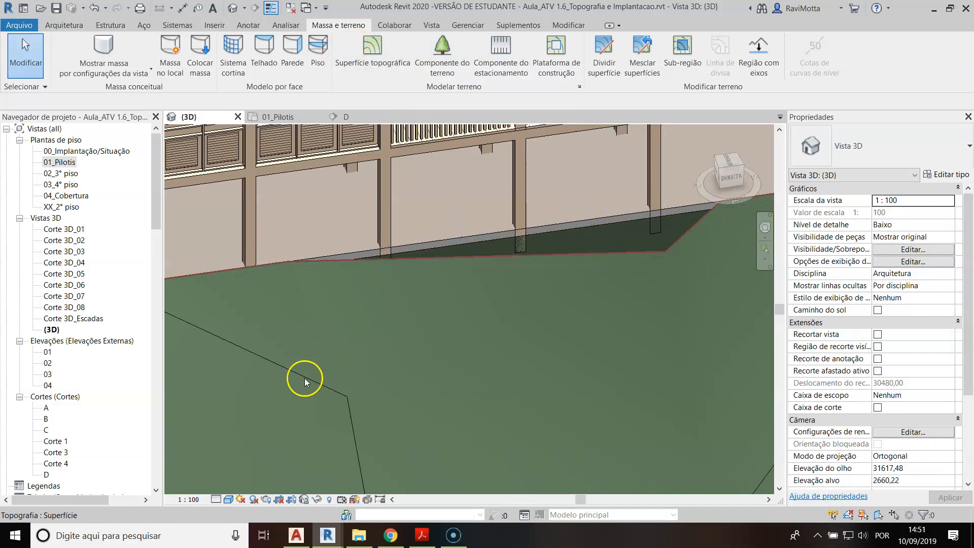
# Edit the topography in 3D and add a point at absolute elevation 0,00 on the pad's grid 6 edge between C and D
pyautogui.click(443, 363)
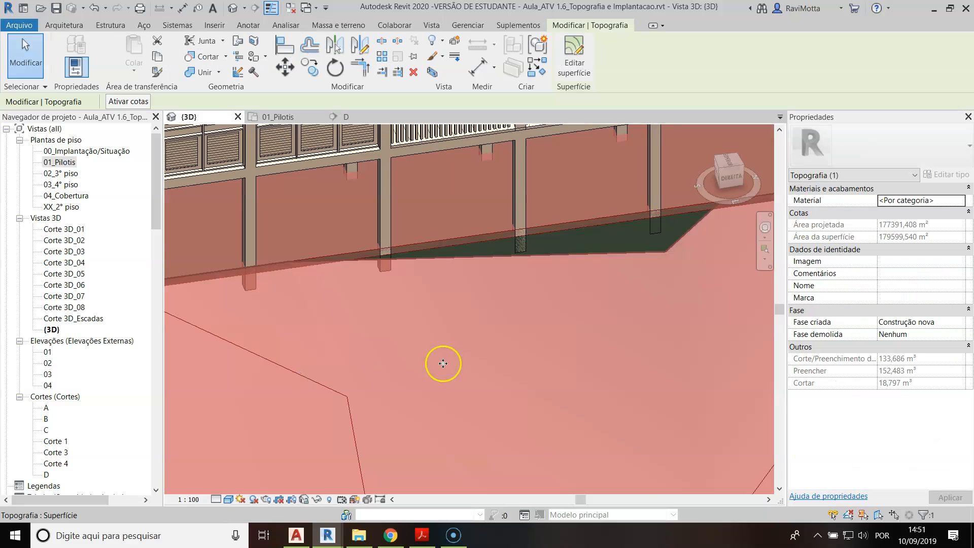
pyautogui.click(574, 47)
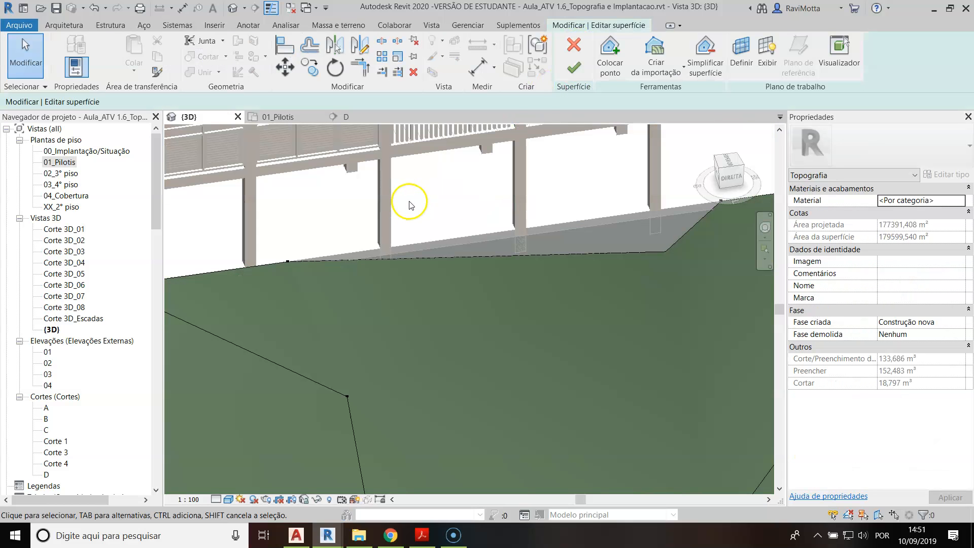
pyautogui.click(610, 50)
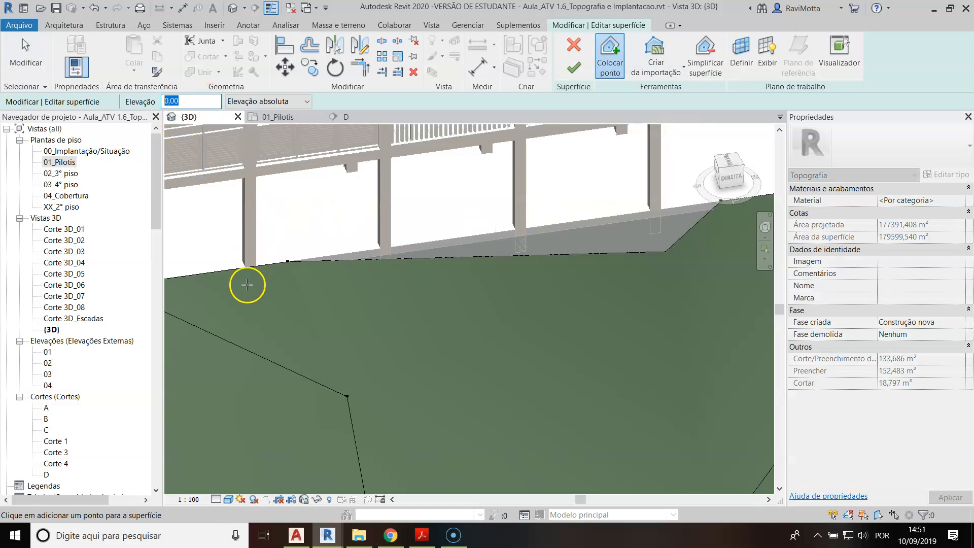
pyautogui.click(583, 220)
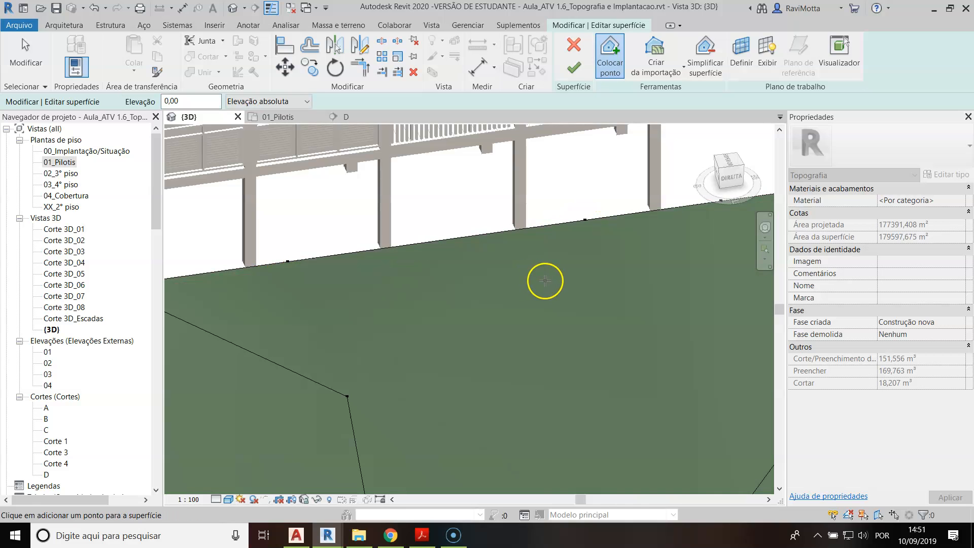
# Set the elevation of the three intermediate surface points along the pad's grid 6 edge to -5
pyautogui.scroll(-5, 508, 276)
pyautogui.scroll(5, 507, 277)
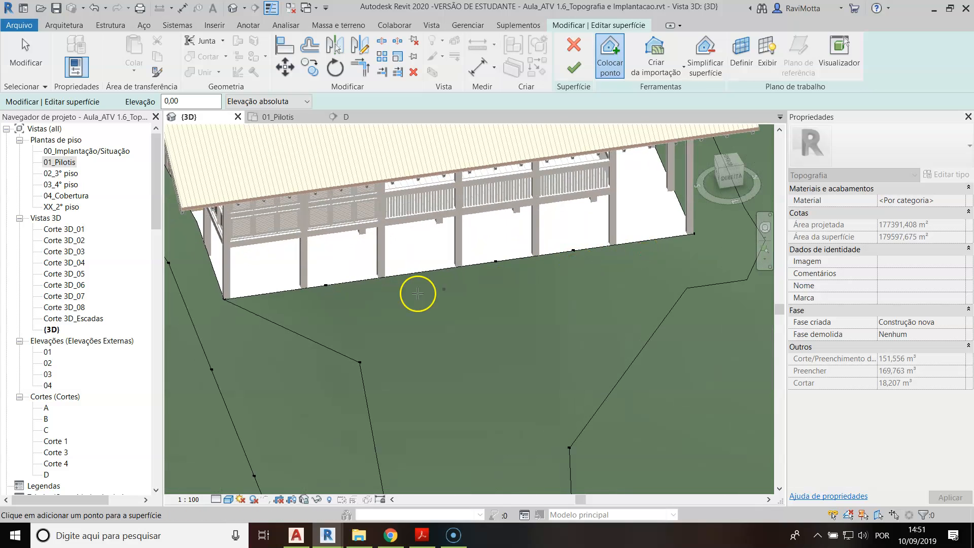
pyautogui.press('Escape')
pyautogui.moveTo(306, 300); pyautogui.dragTo(588, 238)
pyautogui.click(552, 283)
pyautogui.click(567, 264)
pyautogui.click(554, 306)
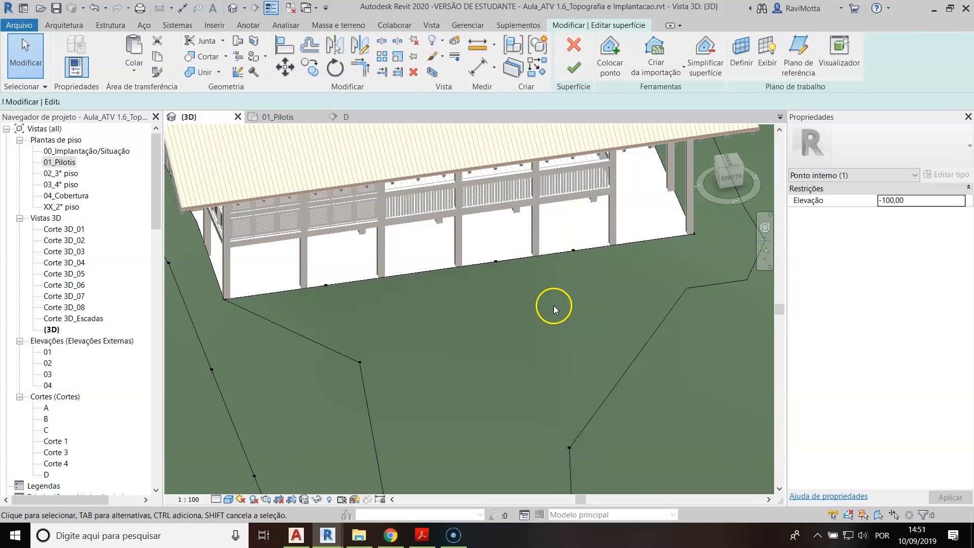
pyautogui.click(325, 285)
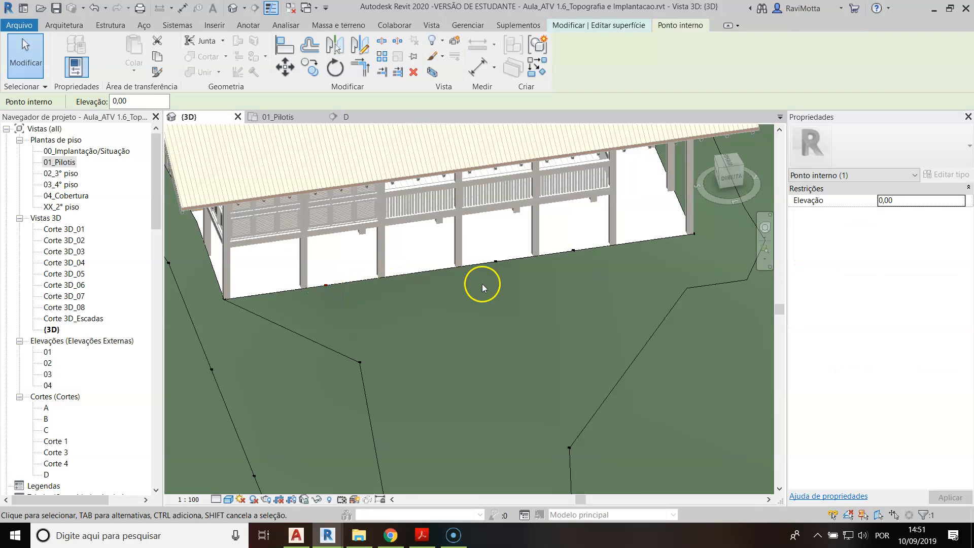
pyautogui.keyDown('ctrl'); pyautogui.click(496, 262); pyautogui.keyUp('ctrl')
pyautogui.keyDown('ctrl'); pyautogui.click(572, 250); pyautogui.keyUp('ctrl')
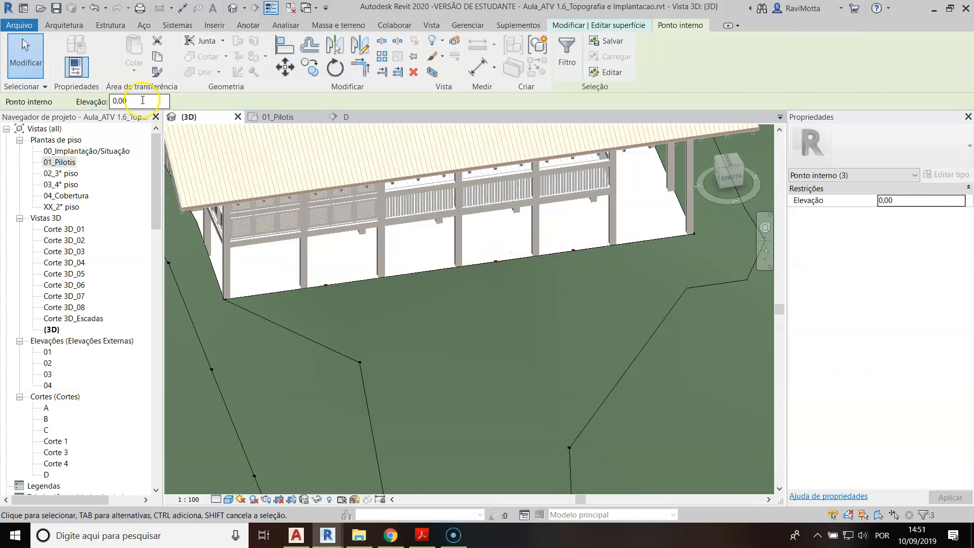
pyautogui.scroll(6, 203, 321)
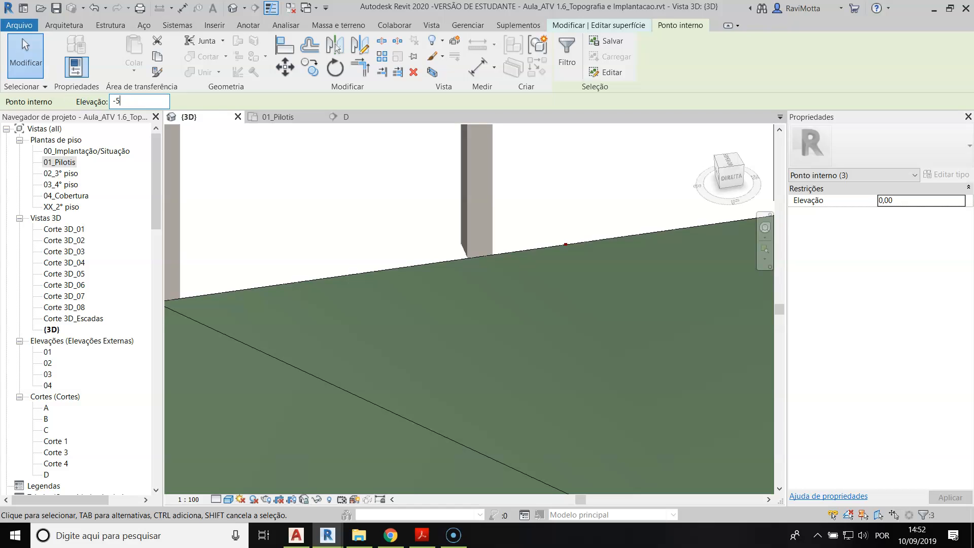
pyautogui.press('Return')
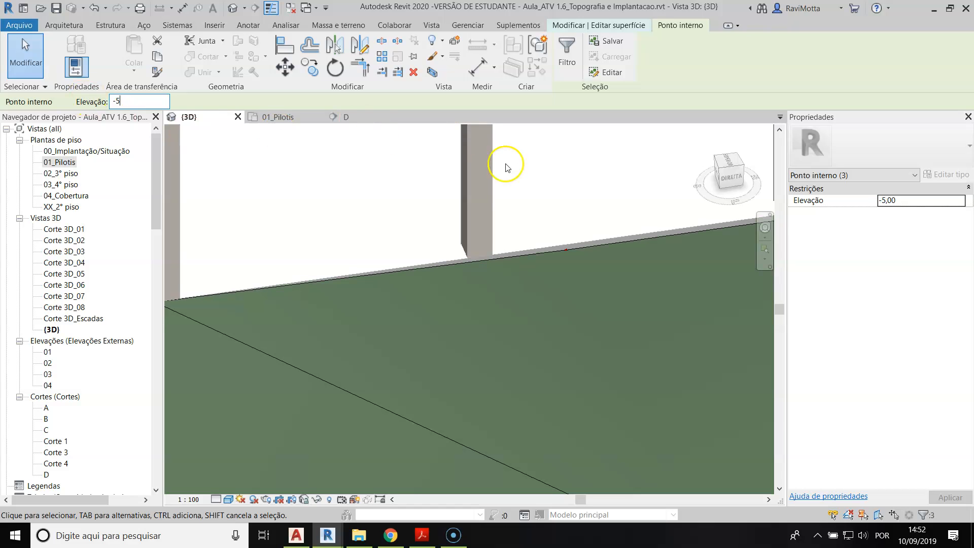
# In the 01_Pilotis plan, set the elevation of all surface points around the pad's perimeter to -5
pyautogui.scroll(-5, 569, 256)
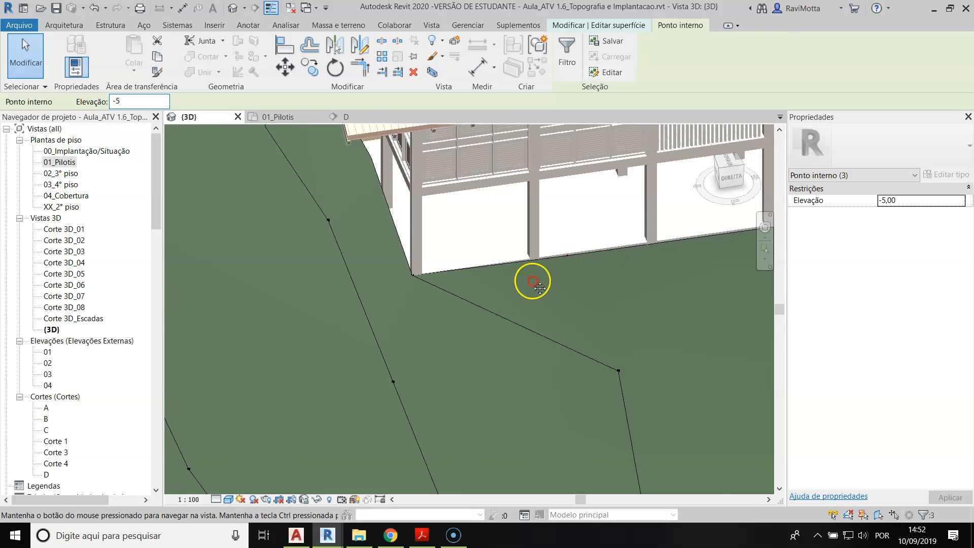
pyautogui.moveTo(532, 282); pyautogui.dragTo(294, 298, button='middle')
pyautogui.moveTo(661, 238); pyautogui.dragTo(563, 314, button='middle')
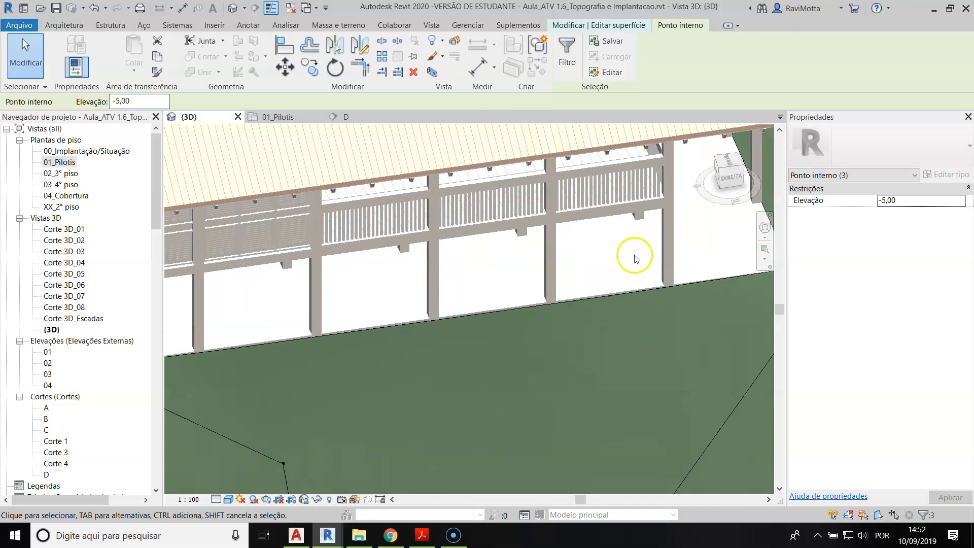
pyautogui.doubleClick(60, 162)
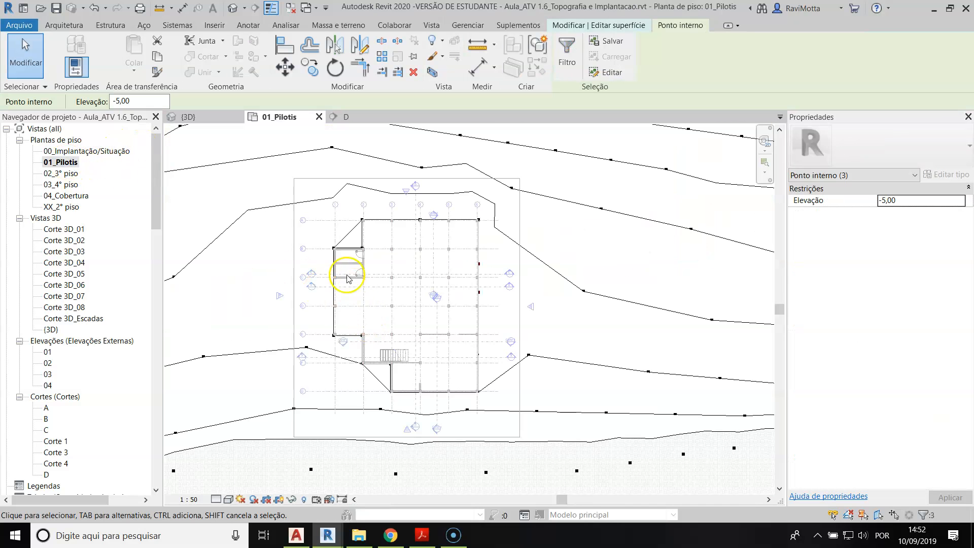
pyautogui.moveTo(325, 210); pyautogui.dragTo(485, 398)
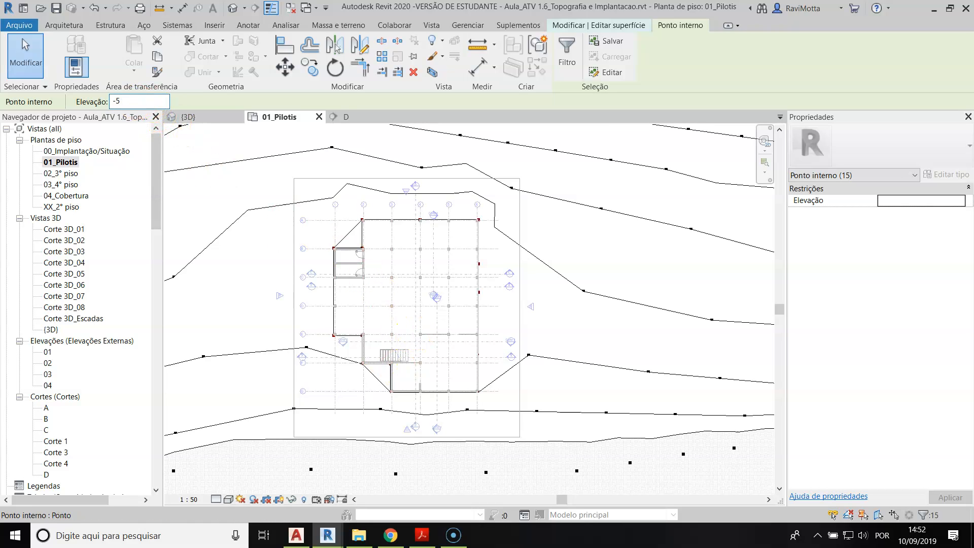
pyautogui.press('Return')
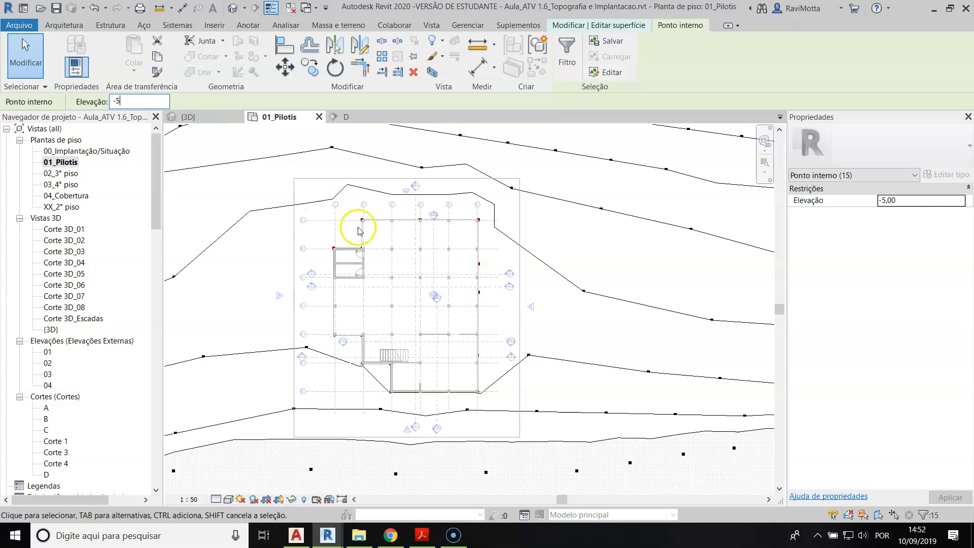
# Inspect the pad's exposed edge and corner in 3D, and finish editing the topography surface
pyautogui.click(233, 7)
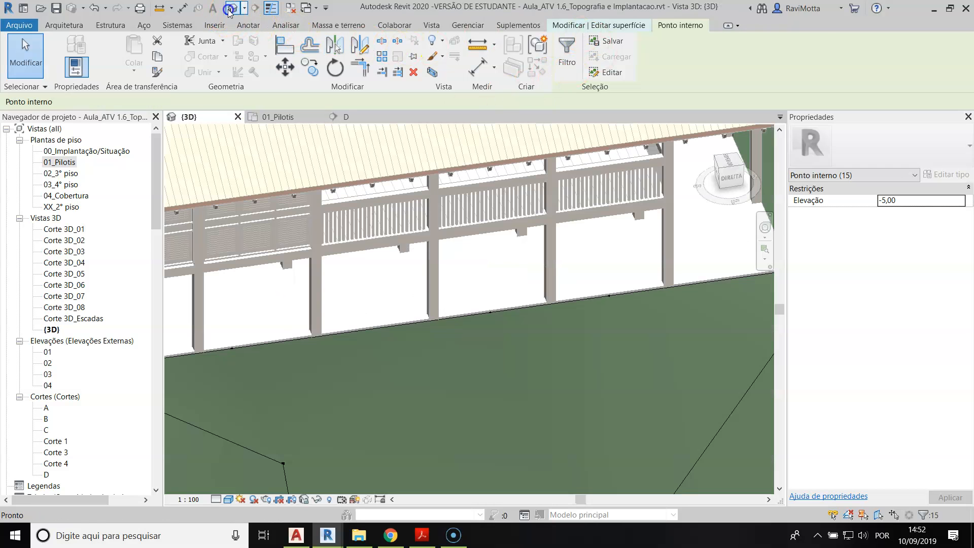
pyautogui.scroll(4, 566, 305)
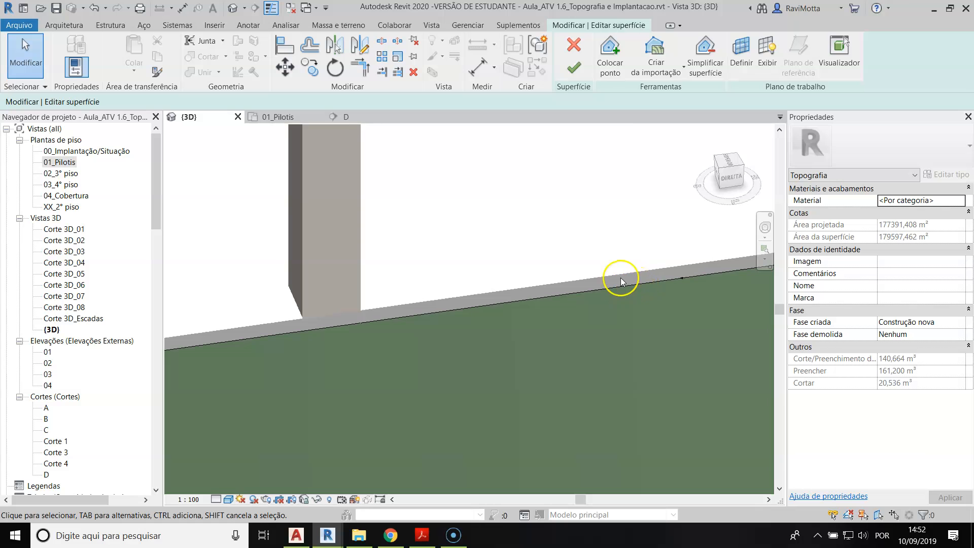
pyautogui.keyDown('shift'); pyautogui.moveTo(622, 292); pyautogui.dragTo(392, 366, button='middle'); pyautogui.keyUp('shift')
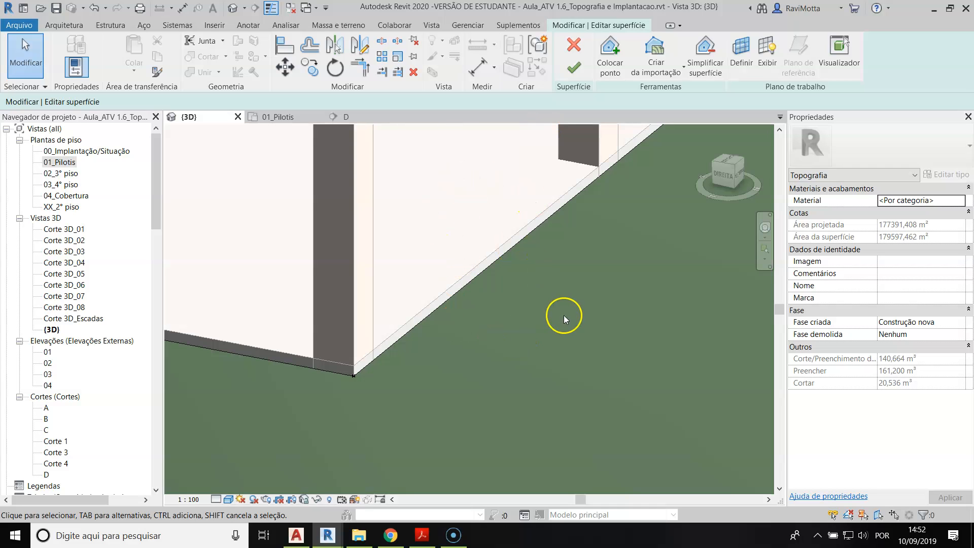
pyautogui.click(574, 69)
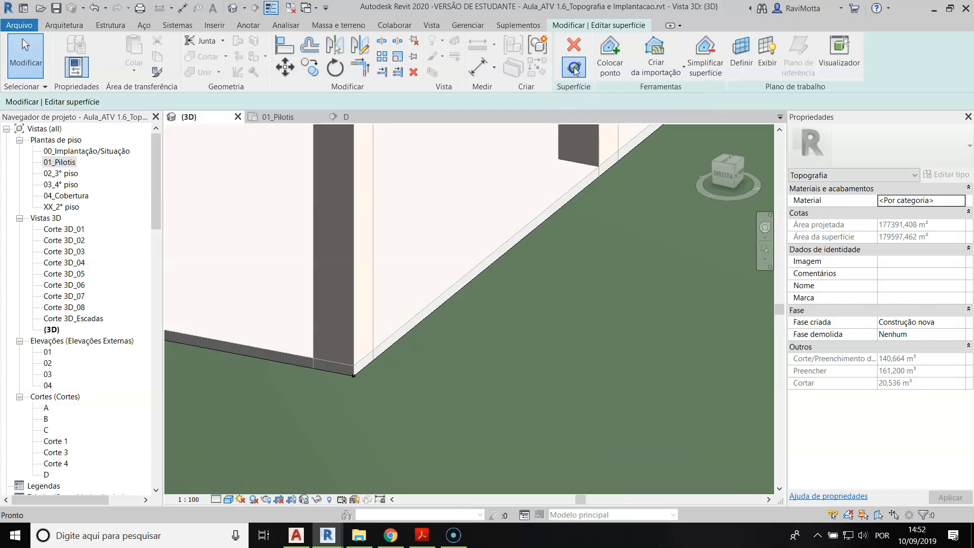
pyautogui.scroll(-5, 550, 167)
pyautogui.scroll(-4, 552, 173)
pyautogui.moveTo(552, 173); pyautogui.dragTo(517, 331, button='middle')
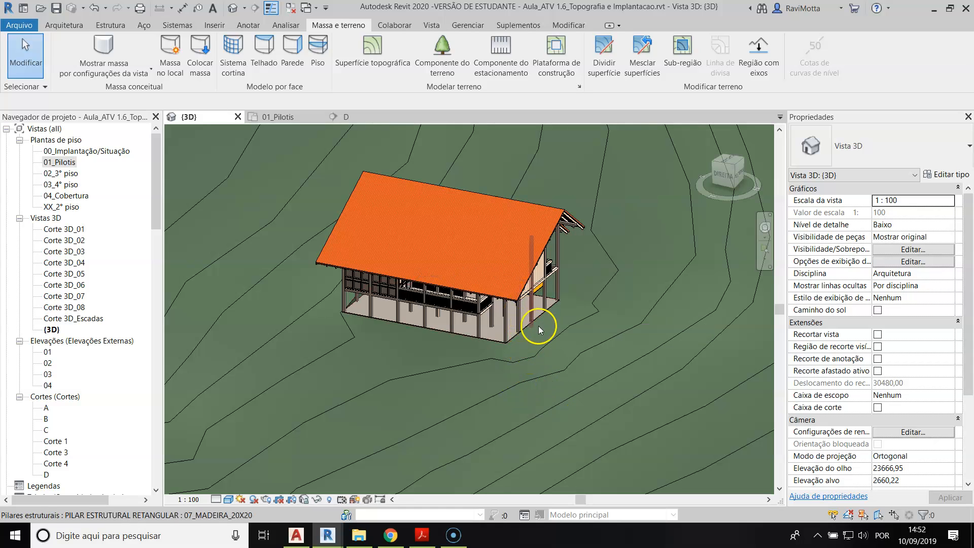
# In the 01_Pilotis plan, edit the topography and copy the three points on the pad's grid A edge 200 outward, perpendicular to that edge
pyautogui.doubleClick(61, 162)
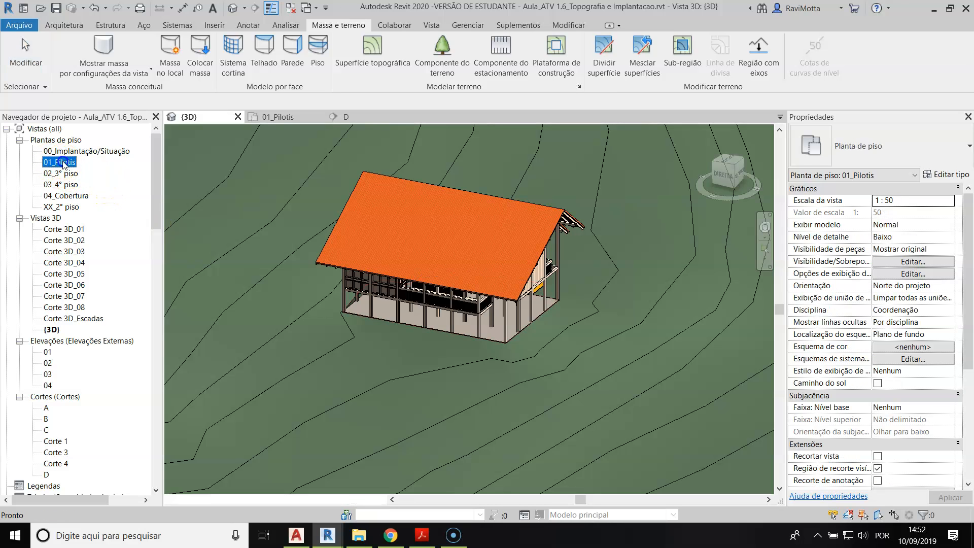
pyautogui.scroll(3, 433, 212)
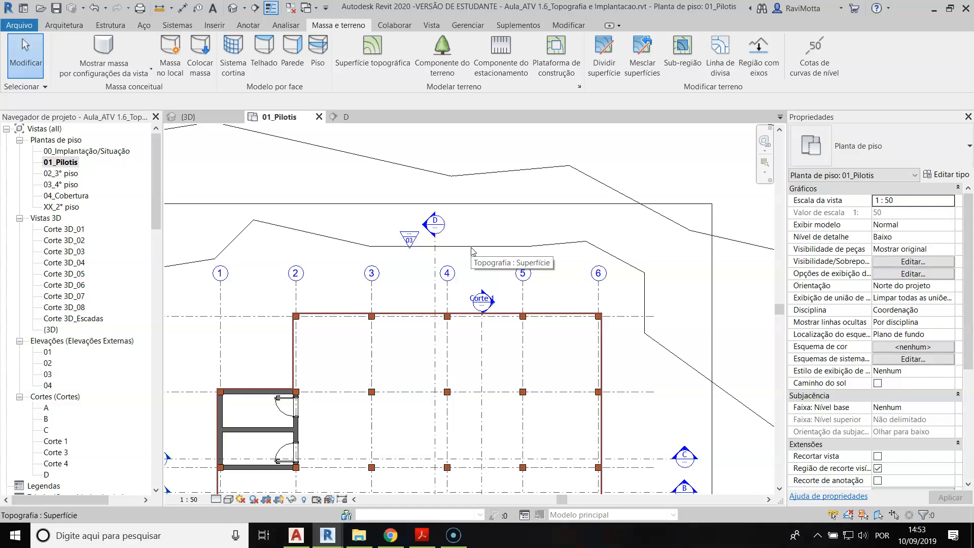
pyautogui.click(503, 250)
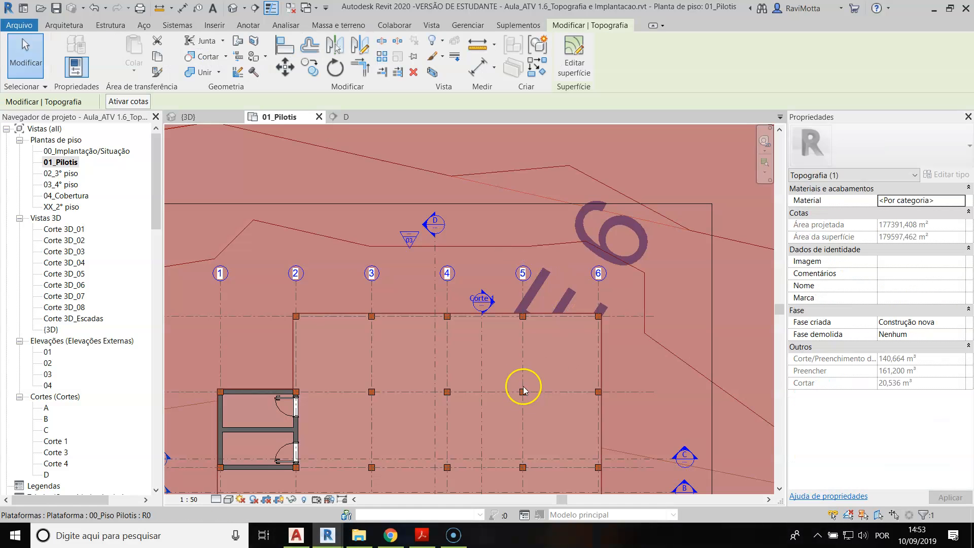
pyautogui.click(565, 75)
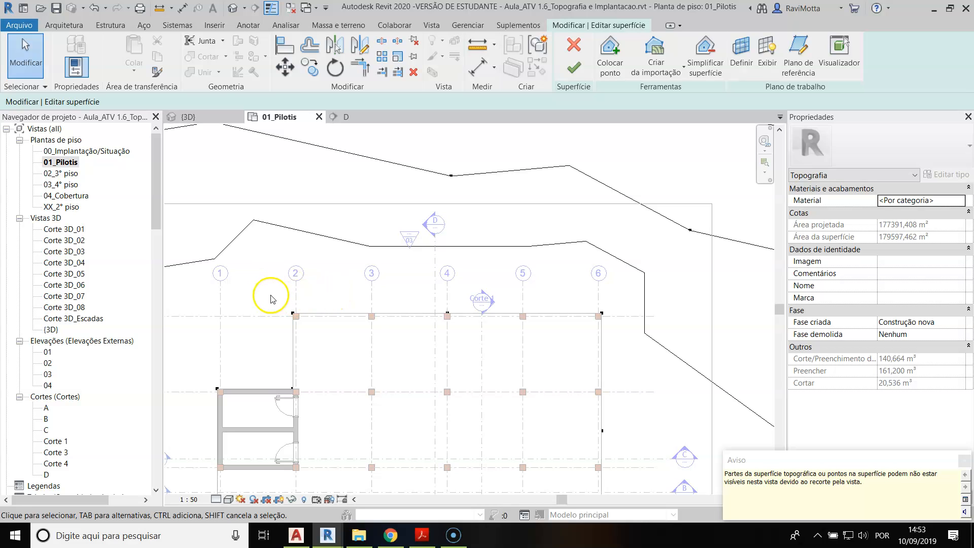
pyautogui.moveTo(256, 295); pyautogui.dragTo(634, 323)
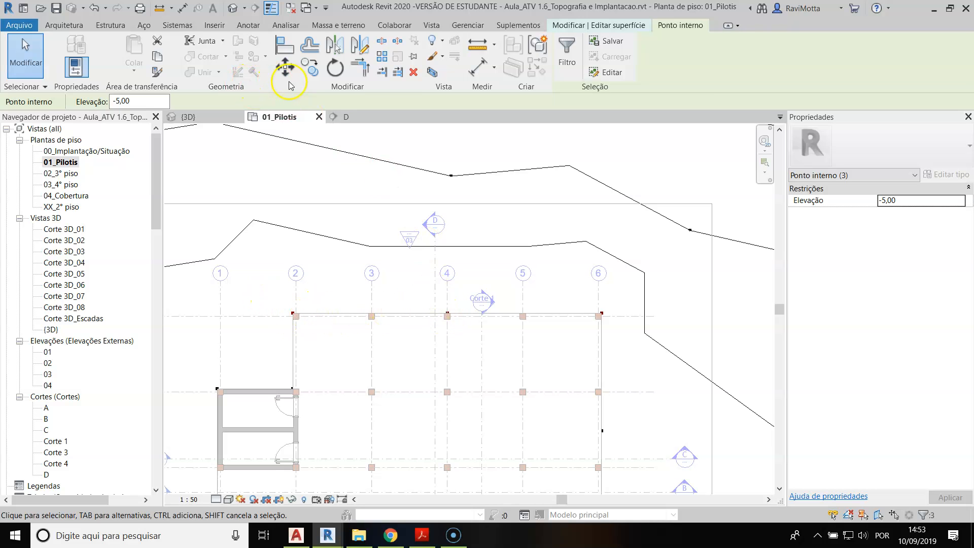
pyautogui.click(310, 67)
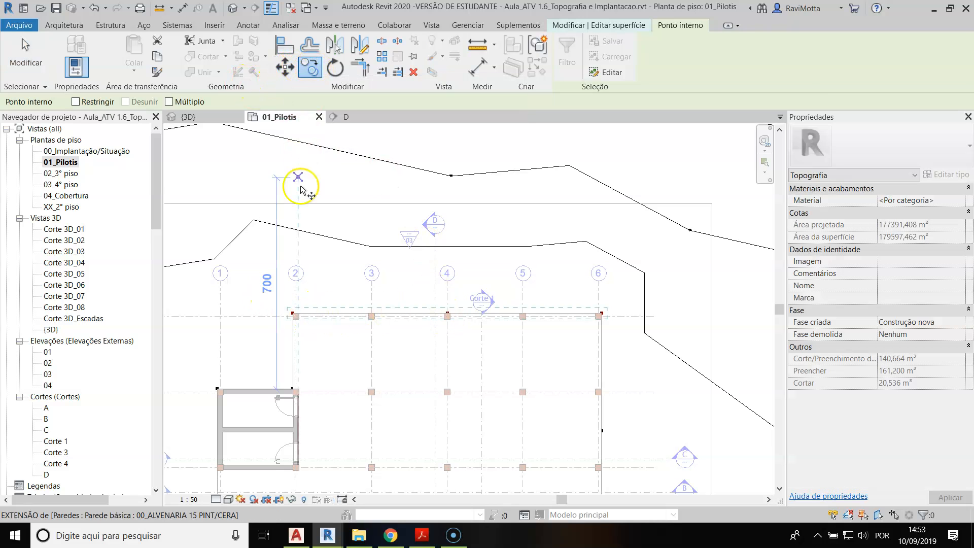
pyautogui.click(293, 314)
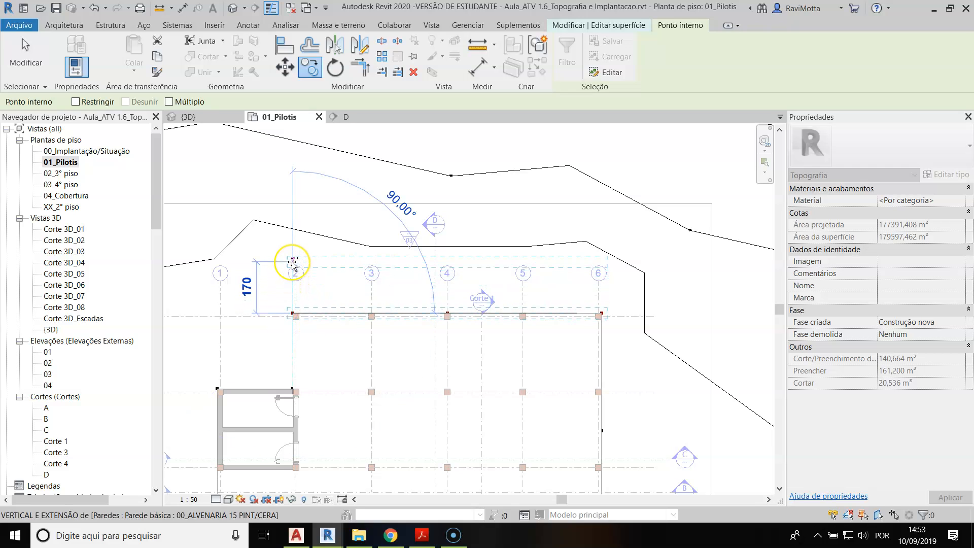
pyautogui.write('200')
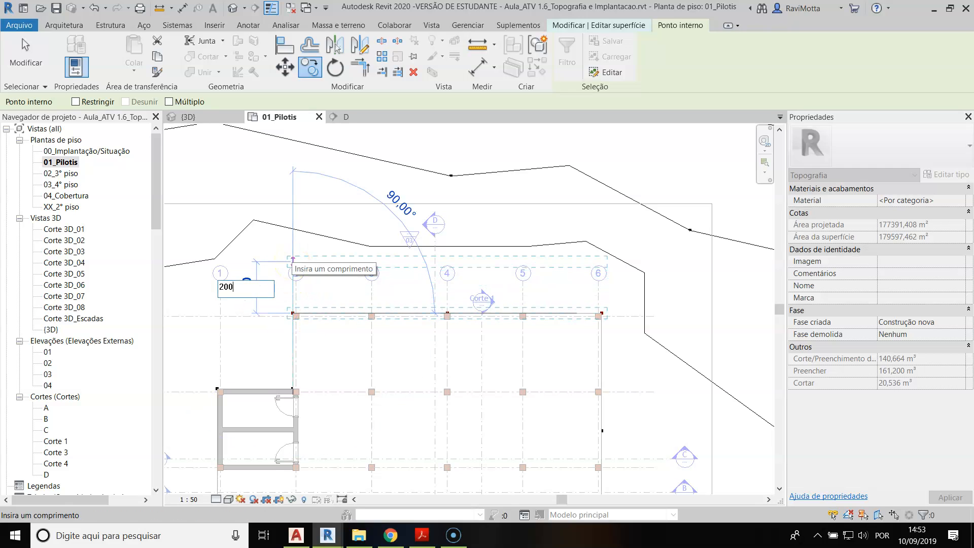
pyautogui.press('Return')
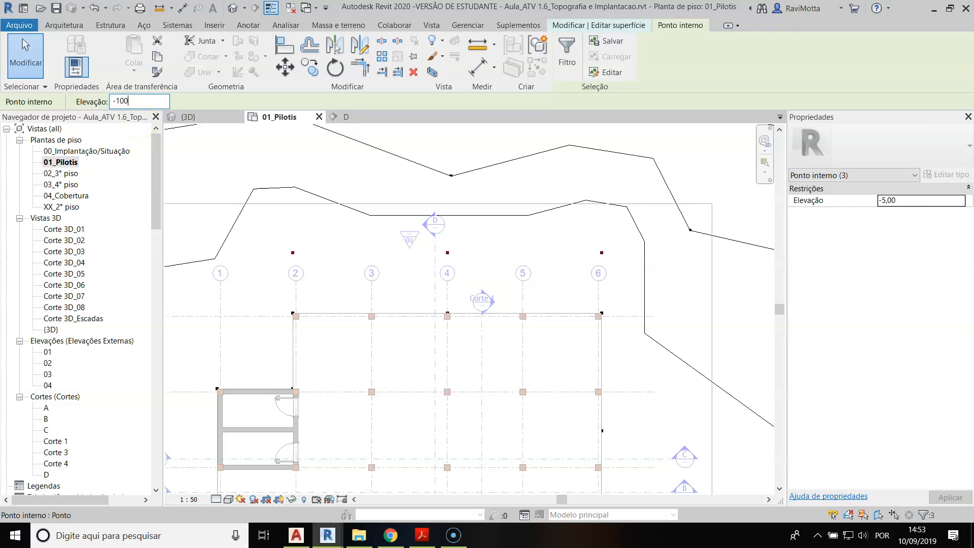
# Set the elevation of the three copied points beyond grid A to -100 and finish editing the surface
pyautogui.press('Return')
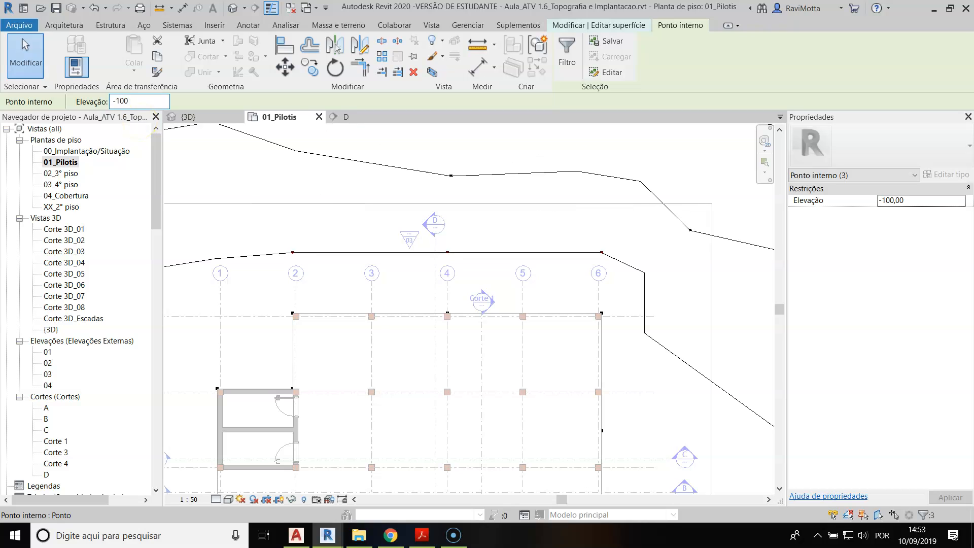
pyautogui.scroll(-1, 374, 289)
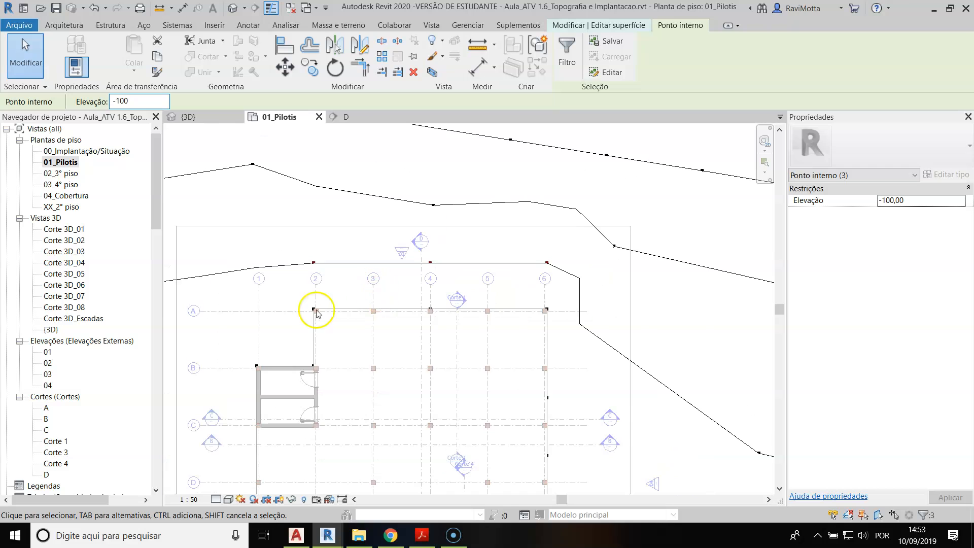
pyautogui.scroll(-2, 466, 297)
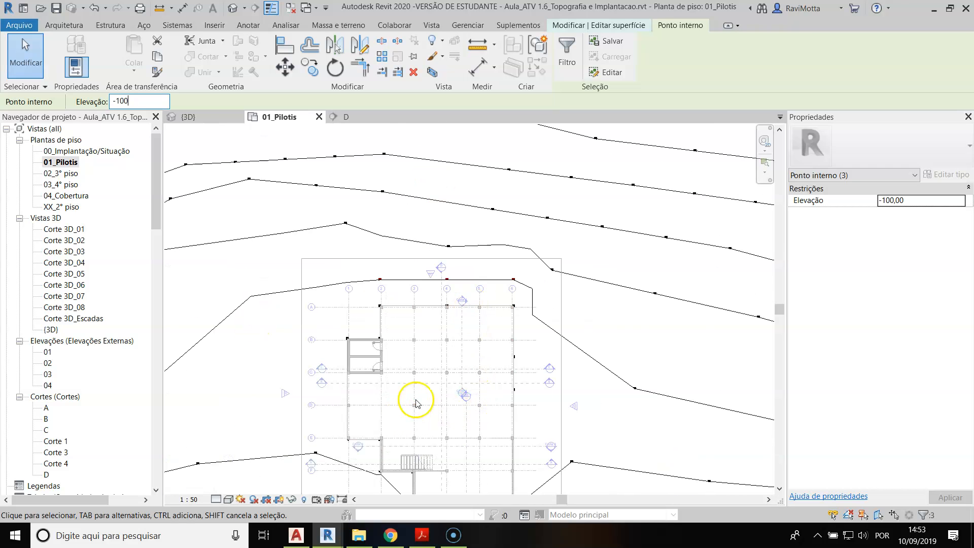
pyautogui.scroll(-2, 466, 387)
pyautogui.moveTo(466, 387); pyautogui.dragTo(458, 264, button='middle')
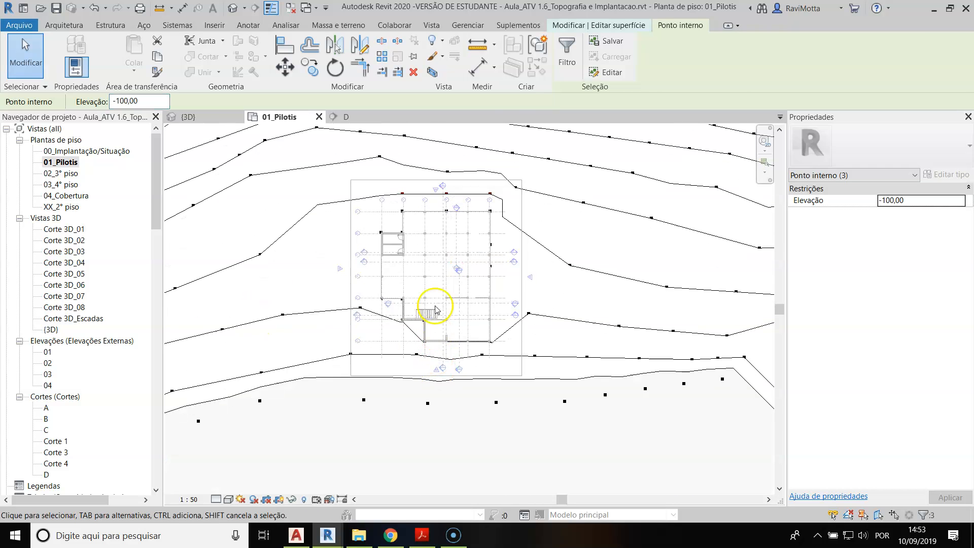
pyautogui.scroll(1, 580, 64)
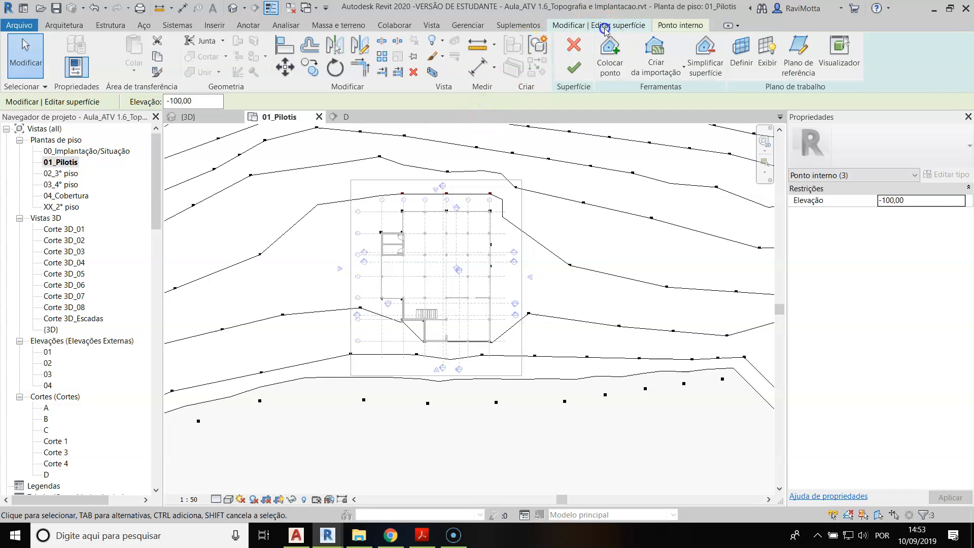
pyautogui.click(574, 68)
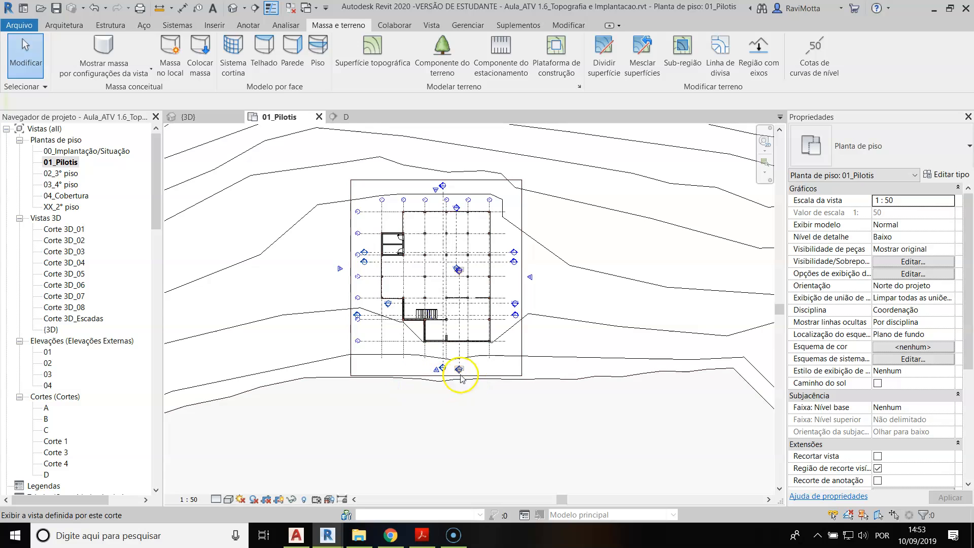
# Open section D from the 01_Pilotis plan and start editing the topography surface
pyautogui.scroll(3, 445, 366)
pyautogui.doubleClick(447, 366)
pyautogui.scroll(3, 498, 409)
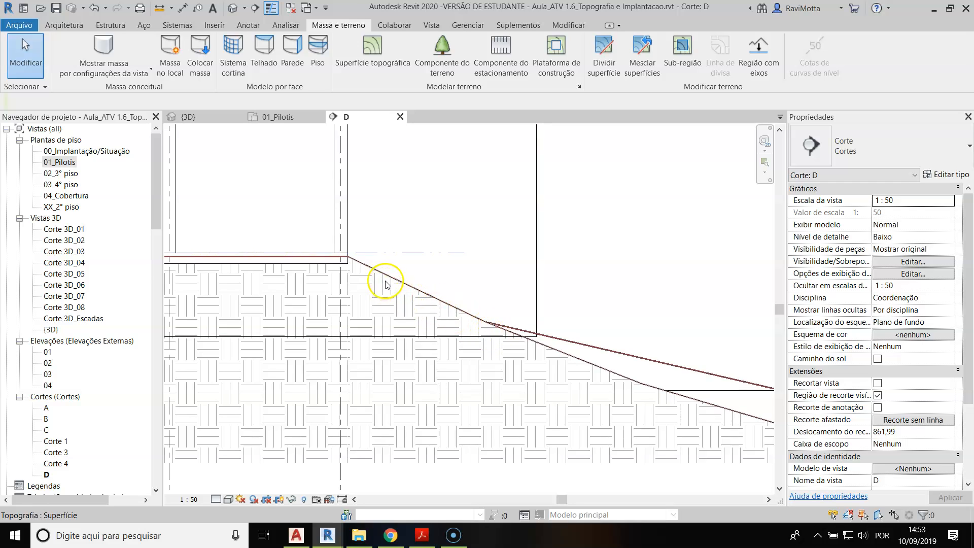
pyautogui.click(485, 336)
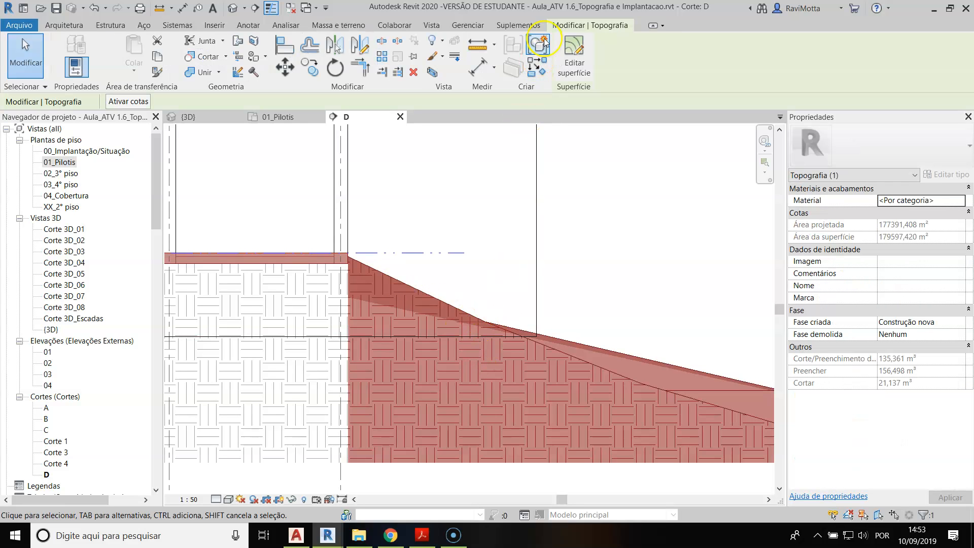
pyautogui.click(577, 53)
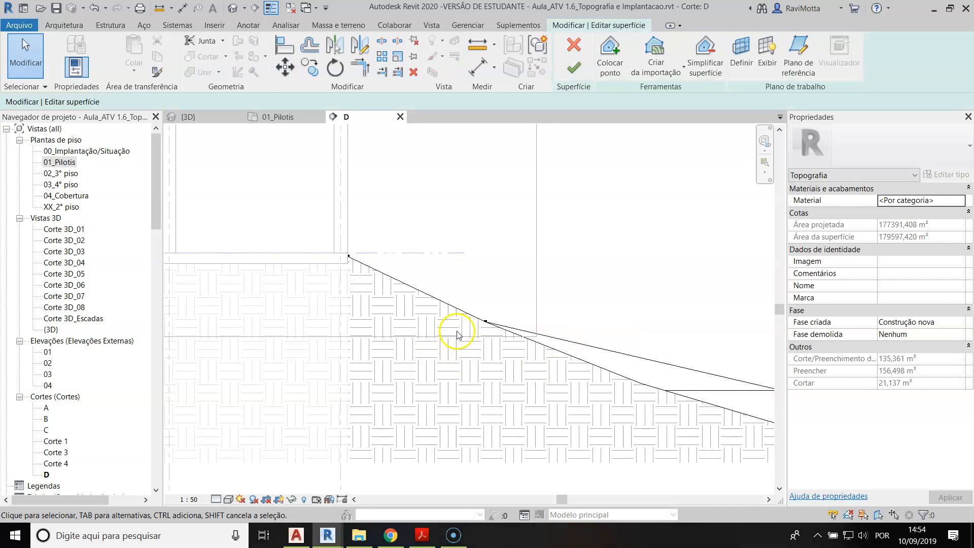
# Examine the terrain profile in section D where the slopes meet both ends of the pad
pyautogui.scroll(2, 347, 262)
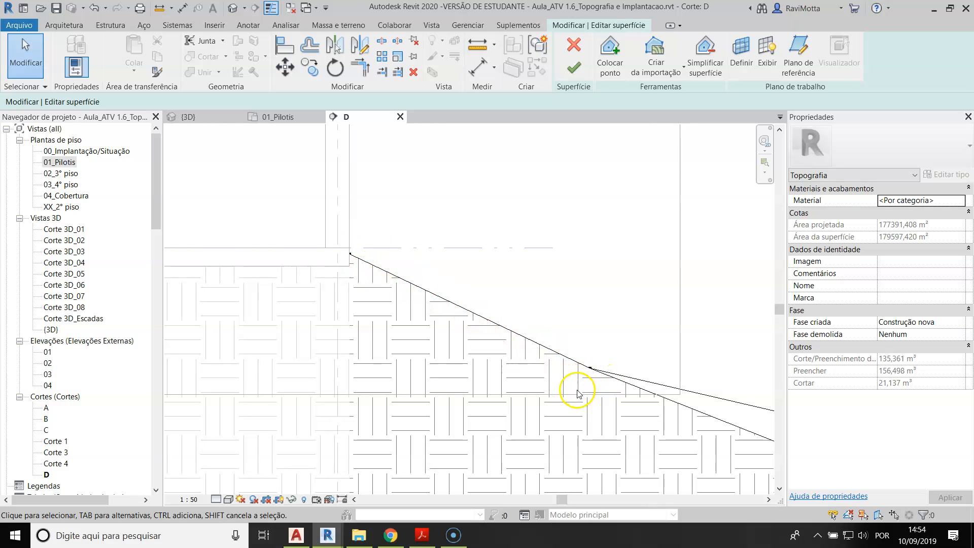
pyautogui.scroll(-2, 576, 394)
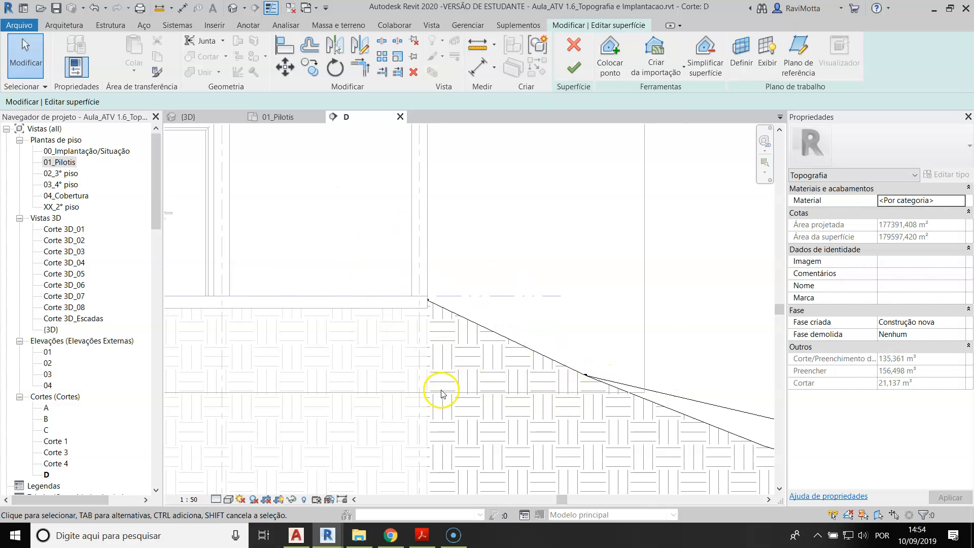
pyautogui.scroll(-2, 441, 393)
pyautogui.moveTo(369, 341); pyautogui.dragTo(685, 348, button='middle')
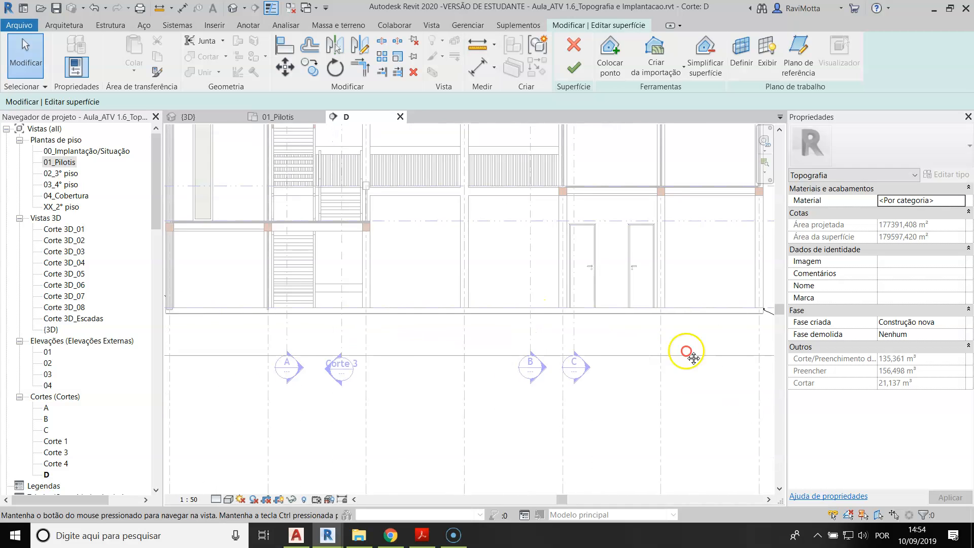
pyautogui.moveTo(316, 340); pyautogui.dragTo(466, 330, button='middle')
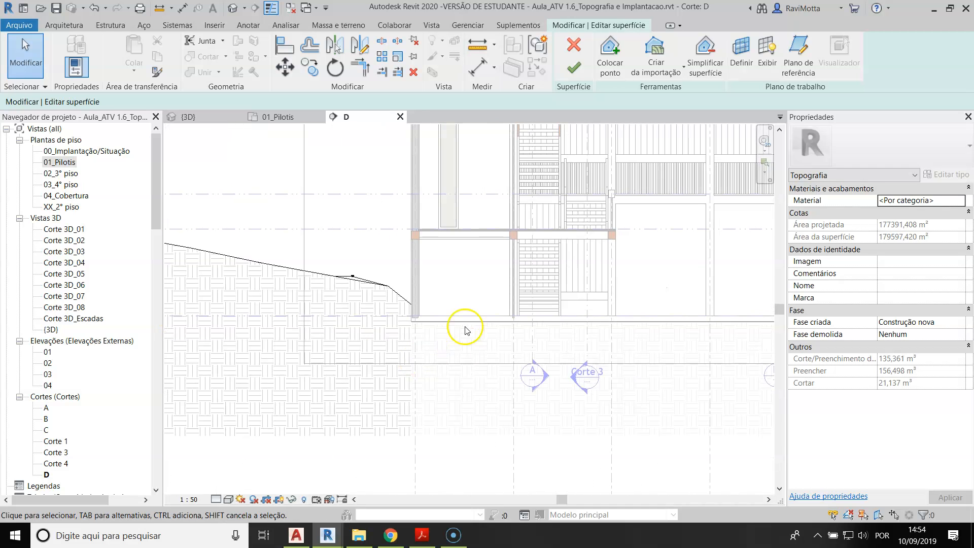
pyautogui.scroll(2, 375, 307)
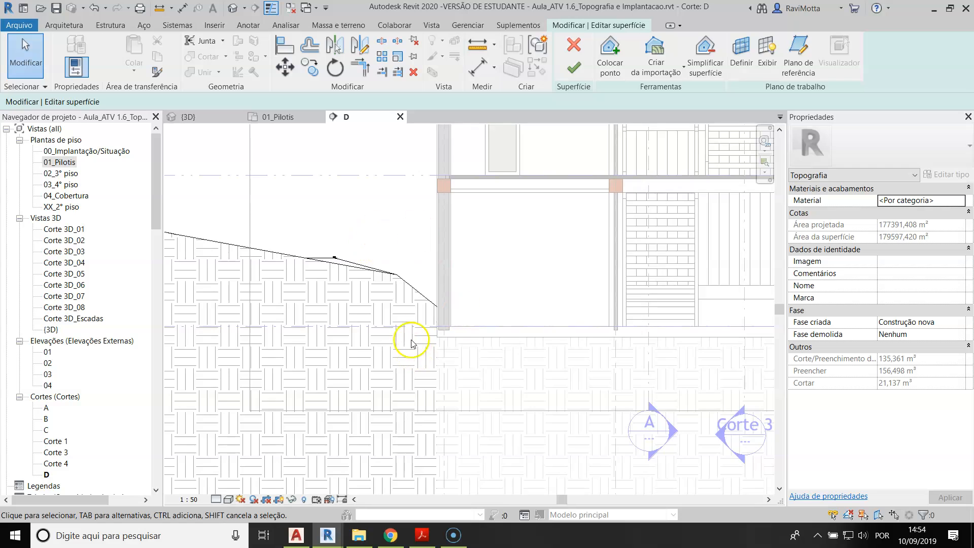
pyautogui.scroll(2, 433, 327)
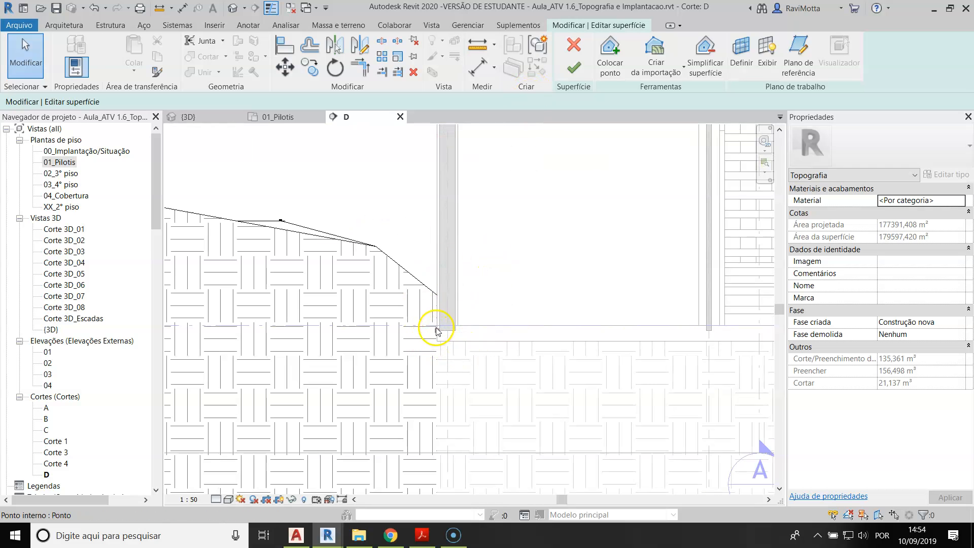
# In the 01_Pilotis plan, place surface points at elevation -5 along the pad's grid G edge and finish editing the surface
pyautogui.click(610, 55)
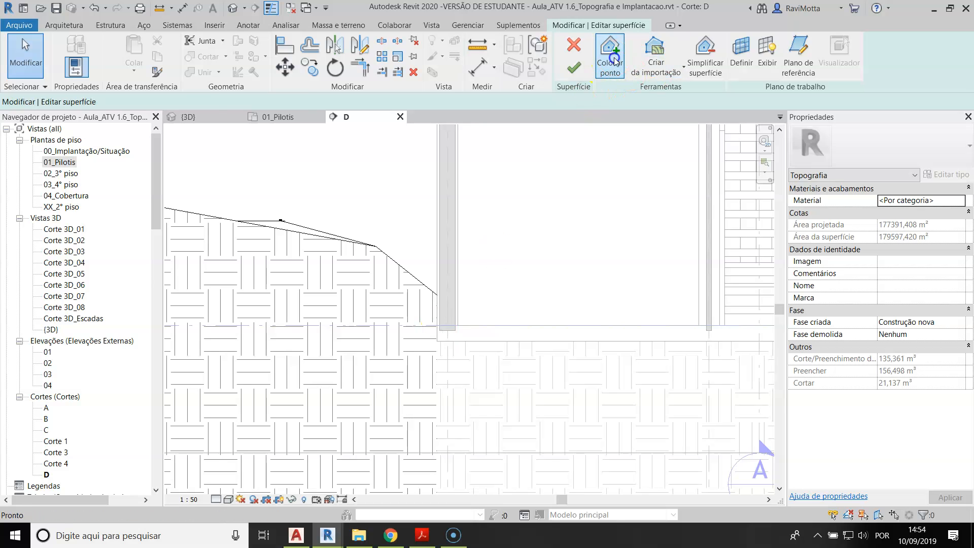
pyautogui.click(192, 101)
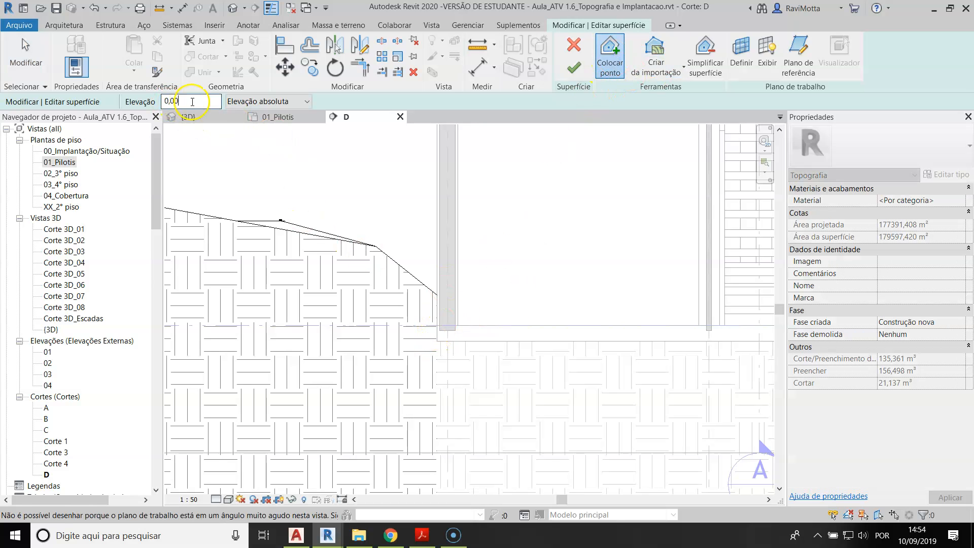
pyautogui.doubleClick(59, 162)
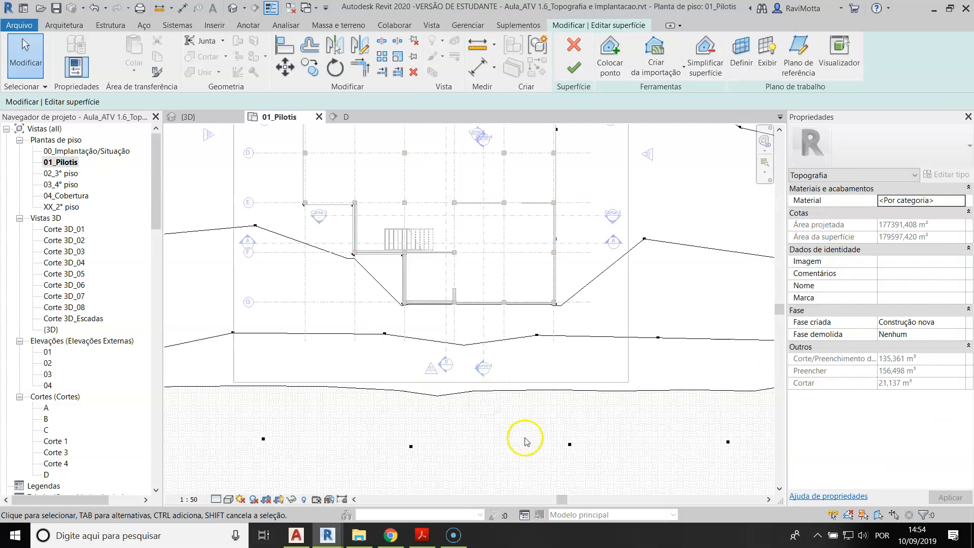
pyautogui.scroll(4, 400, 309)
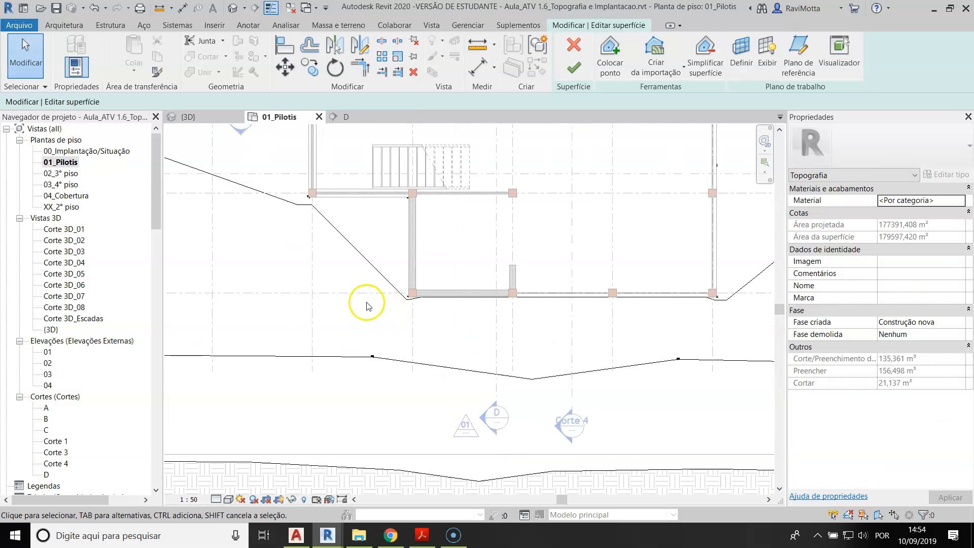
pyautogui.scroll(-2, 614, 315)
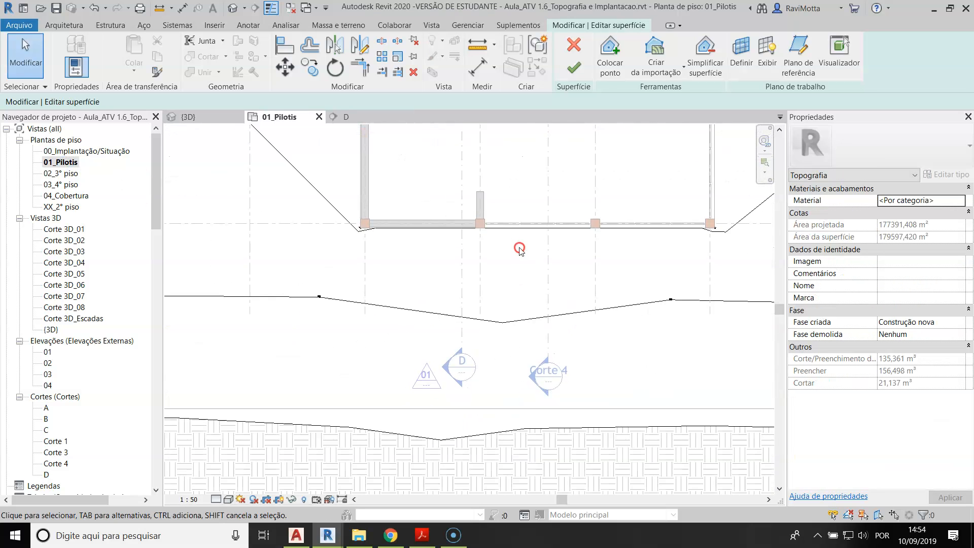
pyautogui.click(610, 55)
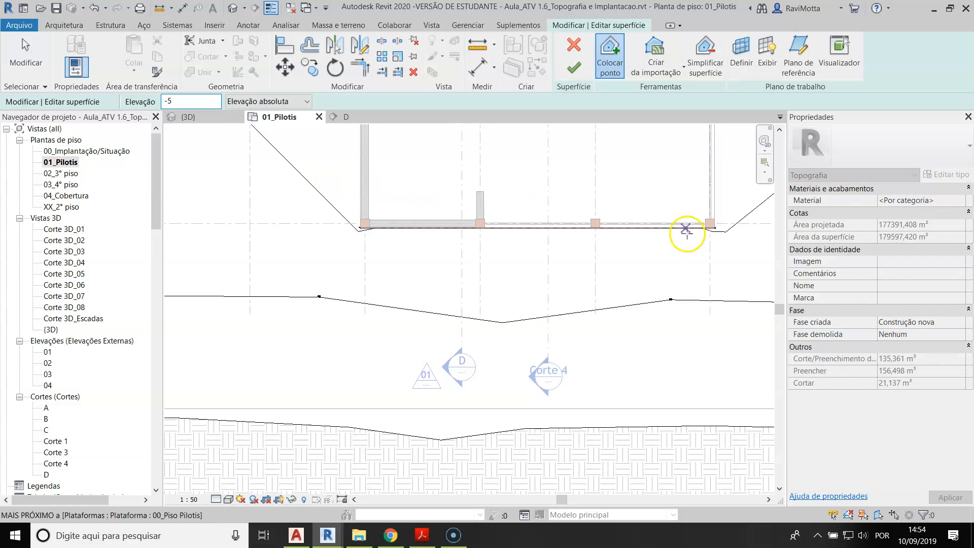
pyautogui.click(667, 229)
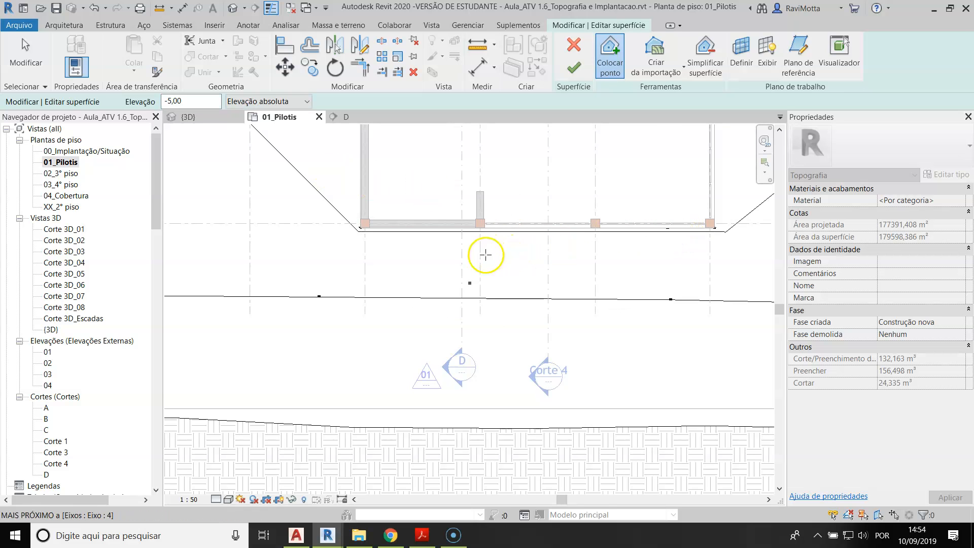
pyautogui.scroll(-2, 487, 284)
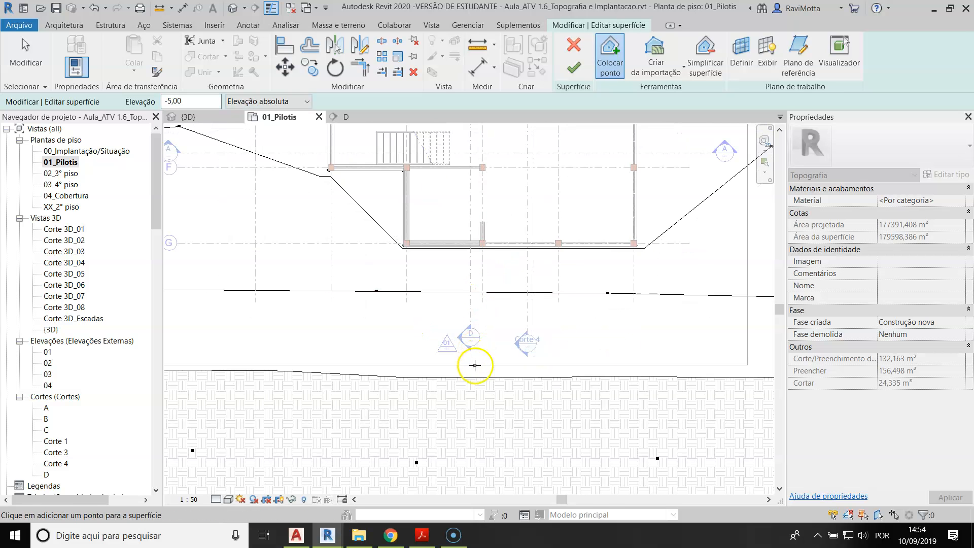
pyautogui.click(575, 70)
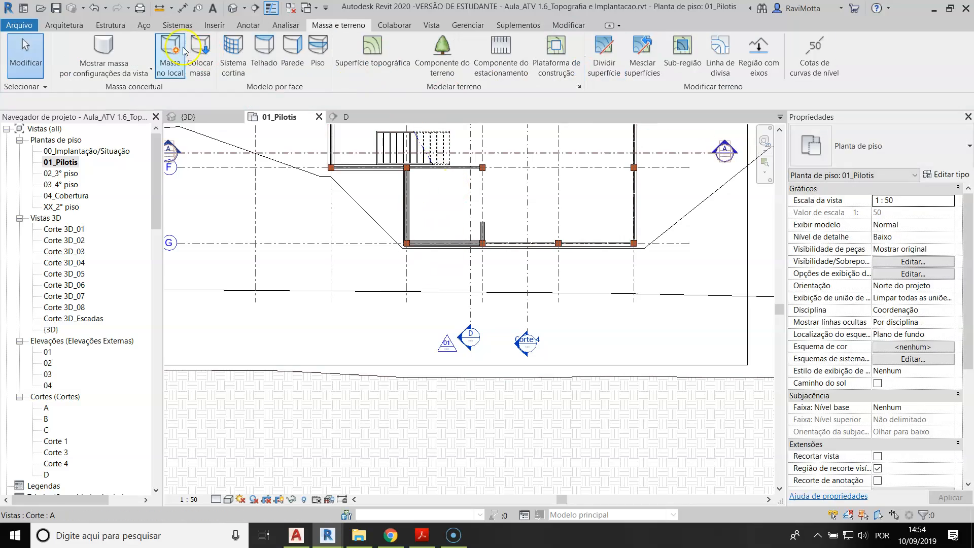
# Inspect the terrain along the pad's edges and corner in the 3D view from several angles
pyautogui.click(233, 9)
pyautogui.keyDown('shift'); pyautogui.moveTo(370, 242); pyautogui.dragTo(376, 325, button='middle'); pyautogui.keyUp('shift')
pyautogui.scroll(4, 261, 320)
pyautogui.moveTo(262, 322); pyautogui.dragTo(403, 349, button='middle')
pyautogui.scroll(3, 363, 332)
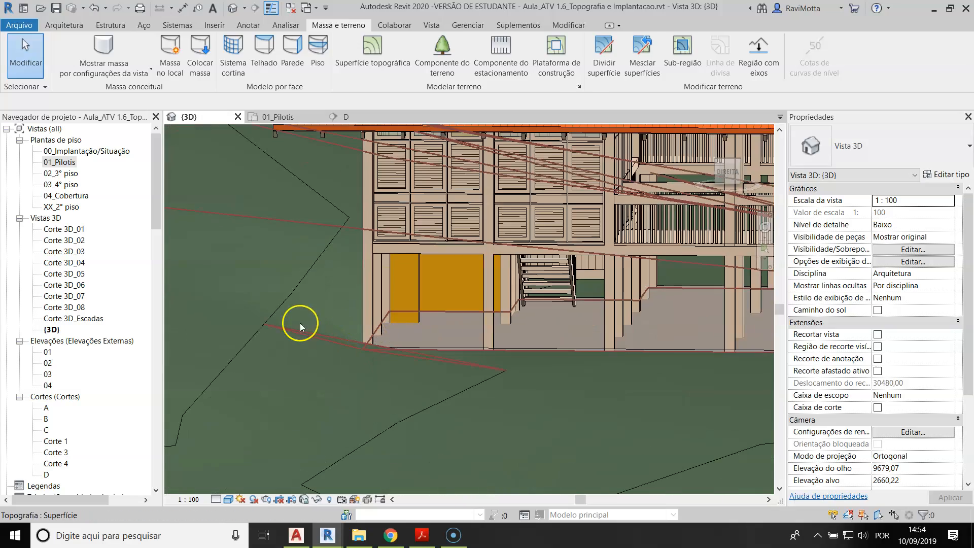
pyautogui.scroll(-2, 329, 331)
pyautogui.moveTo(330, 331); pyautogui.dragTo(518, 334, button='middle')
pyautogui.keyDown('shift'); pyautogui.moveTo(518, 335); pyautogui.dragTo(554, 359, button='middle'); pyautogui.keyUp('shift')
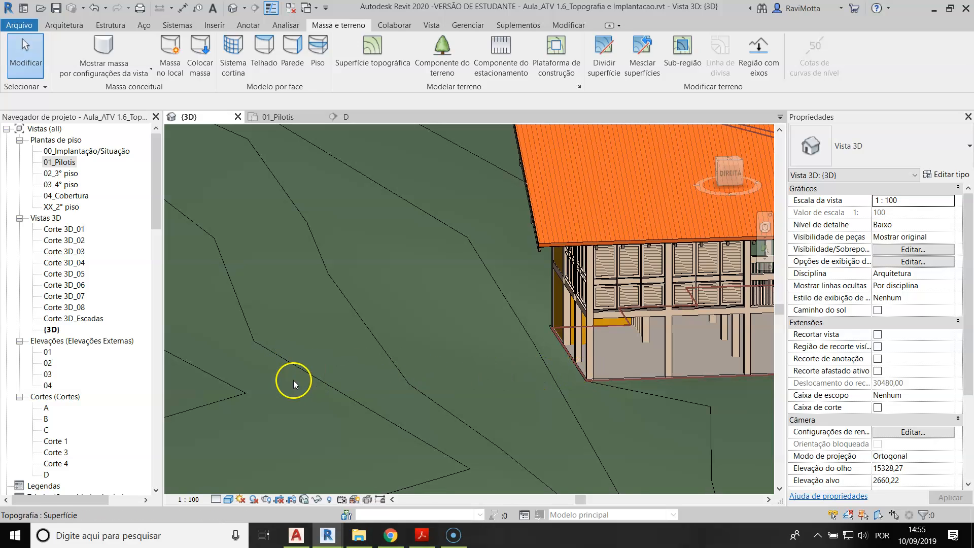
# Return to the 01_Pilotis plan and review the terrain contours around the whole pad
pyautogui.doubleClick(57, 163)
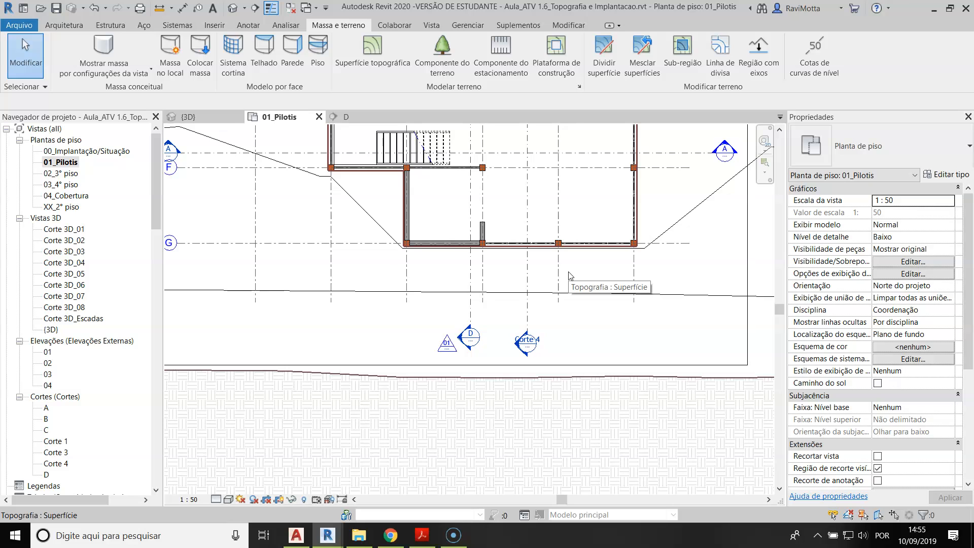
pyautogui.scroll(-1, 402, 276)
pyautogui.moveTo(403, 277); pyautogui.dragTo(449, 462, button='middle')
pyautogui.scroll(-1, 443, 304)
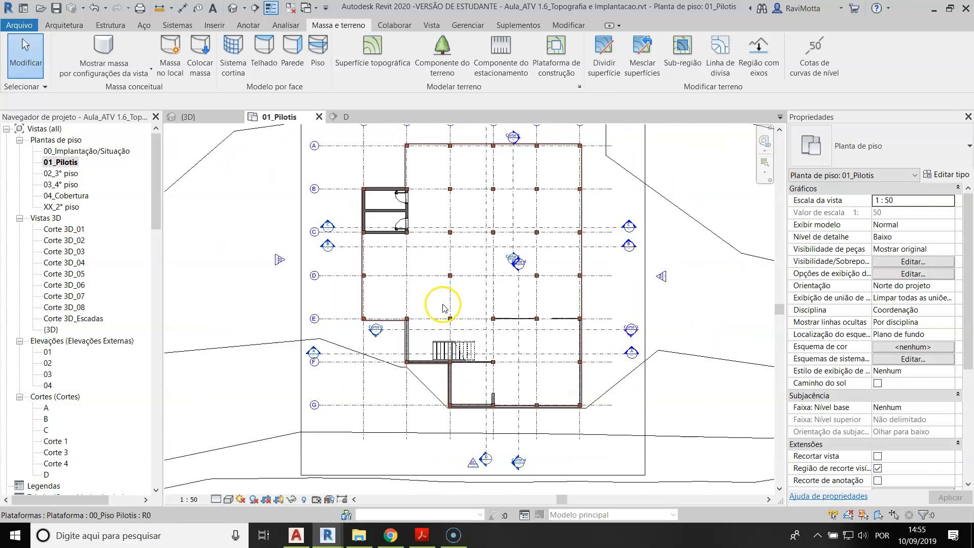
pyautogui.moveTo(443, 308); pyautogui.dragTo(402, 359, button='middle')
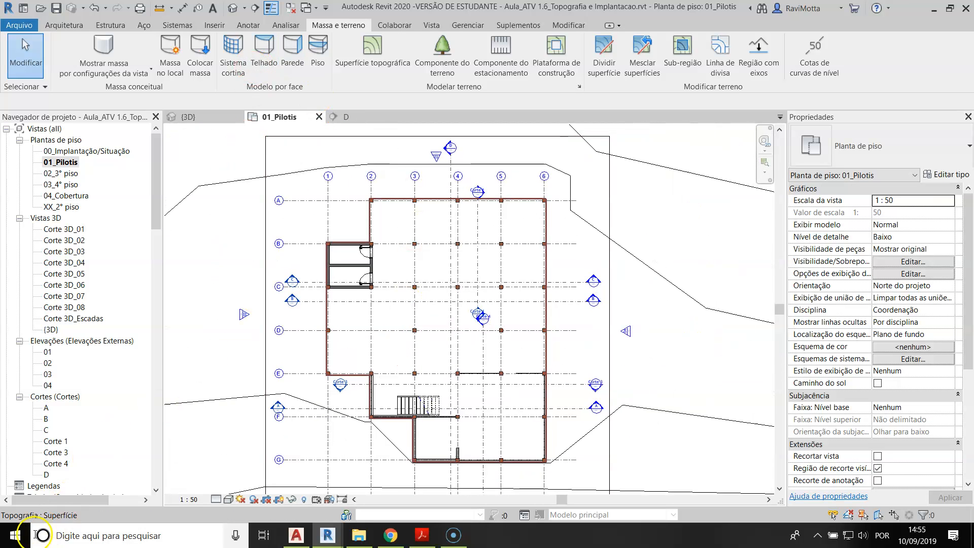